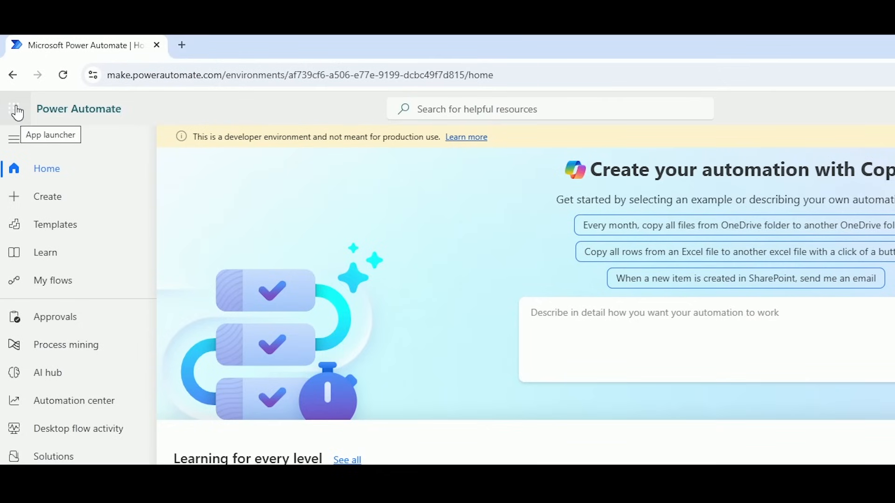
Launch Microsoft Forms in a new tab from the Microsoft 365 app launcher.
{"action": "left_click", "coordinate": [26, 118]}
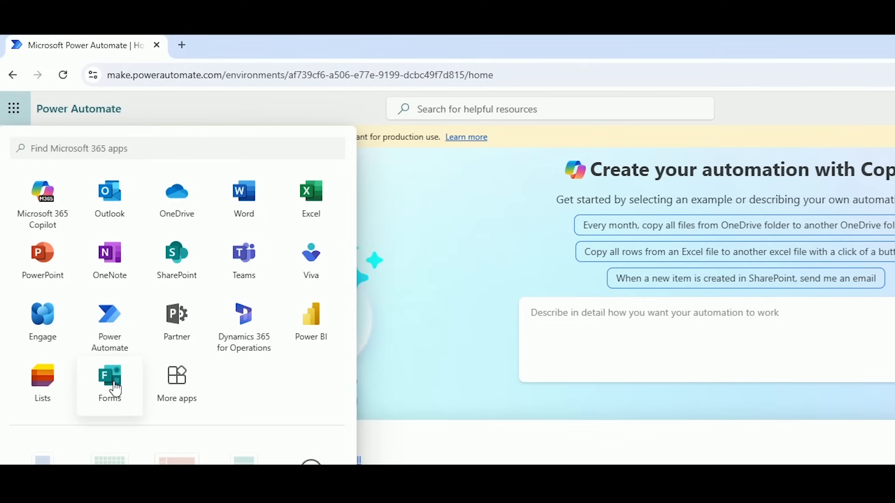
{"action": "left_click", "coordinate": [178, 386]}
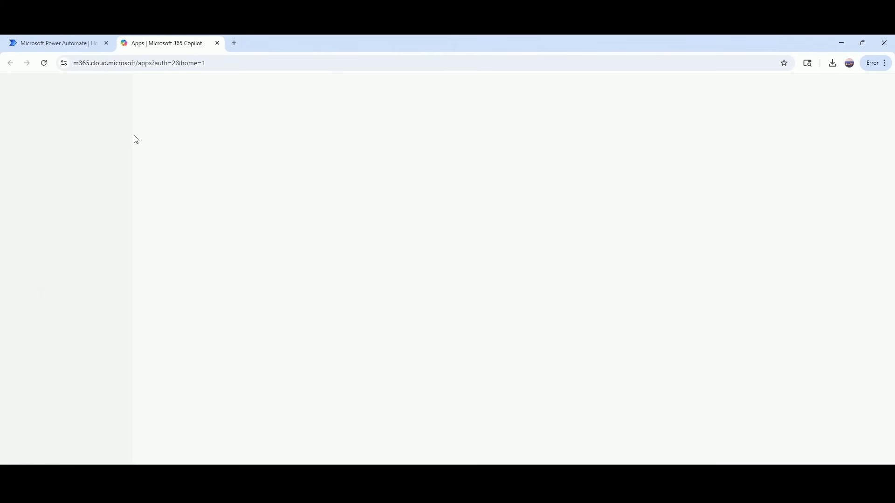
{"action": "scroll", "coordinate": [455, 298], "scroll_direction": "down", "scroll_amount": 3}
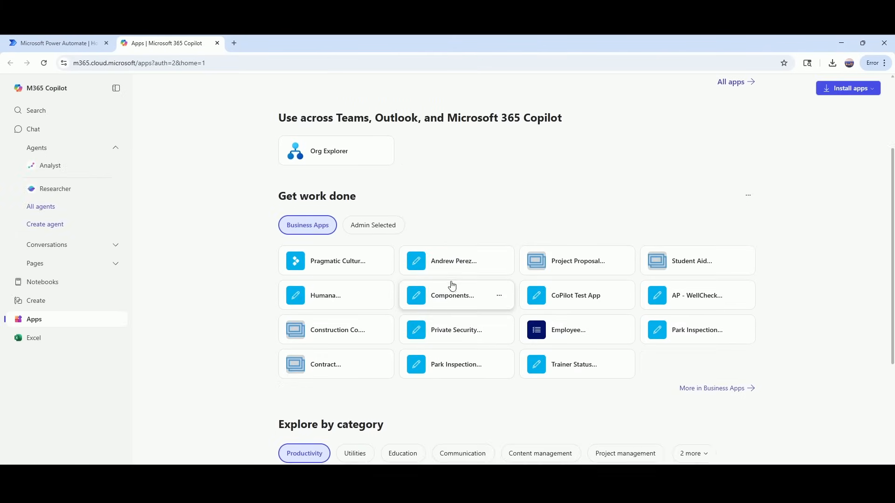
{"action": "scroll", "coordinate": [453, 285], "scroll_direction": "down", "scroll_amount": 6}
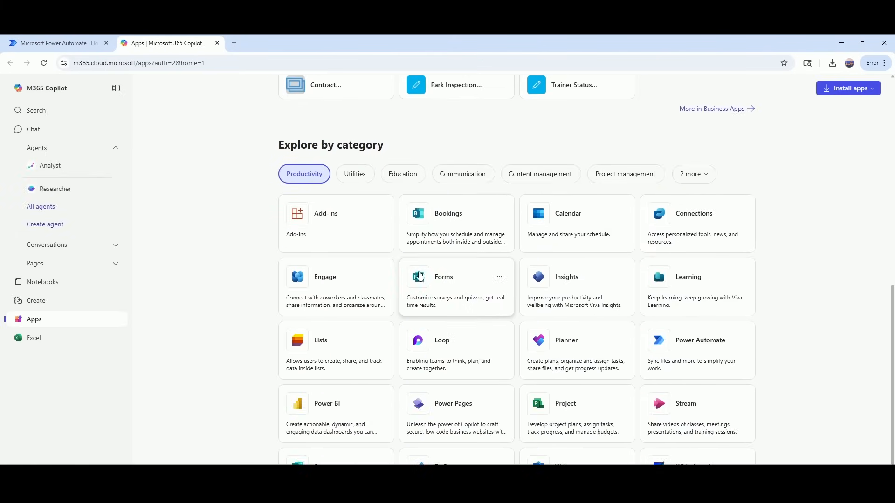
{"action": "scroll", "coordinate": [419, 276], "scroll_direction": "down", "scroll_amount": 1}
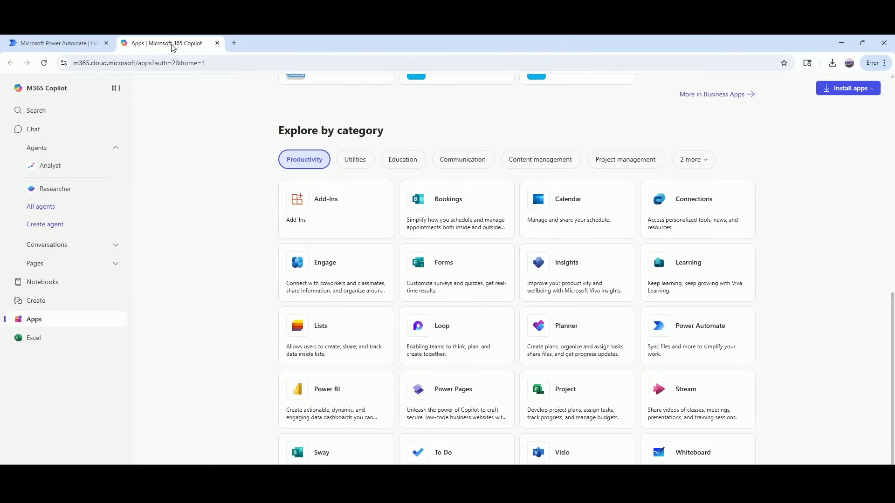
{"action": "left_click", "coordinate": [216, 44]}
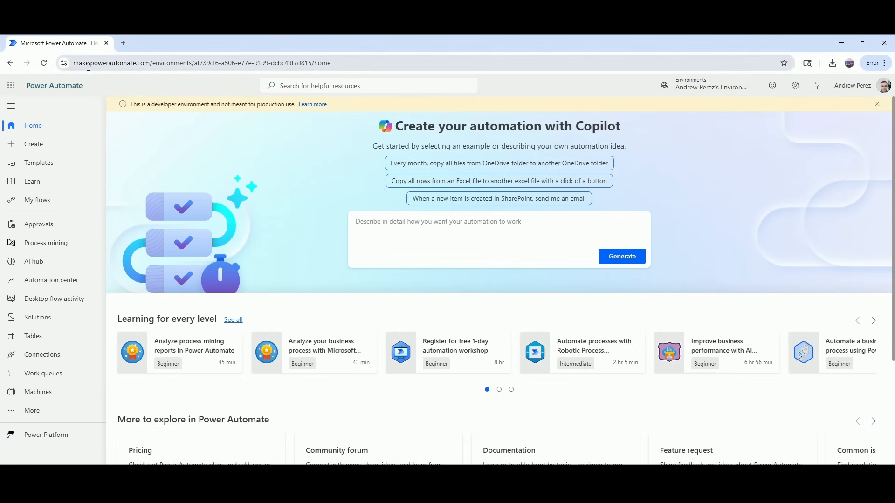
{"action": "left_click", "coordinate": [10, 86]}
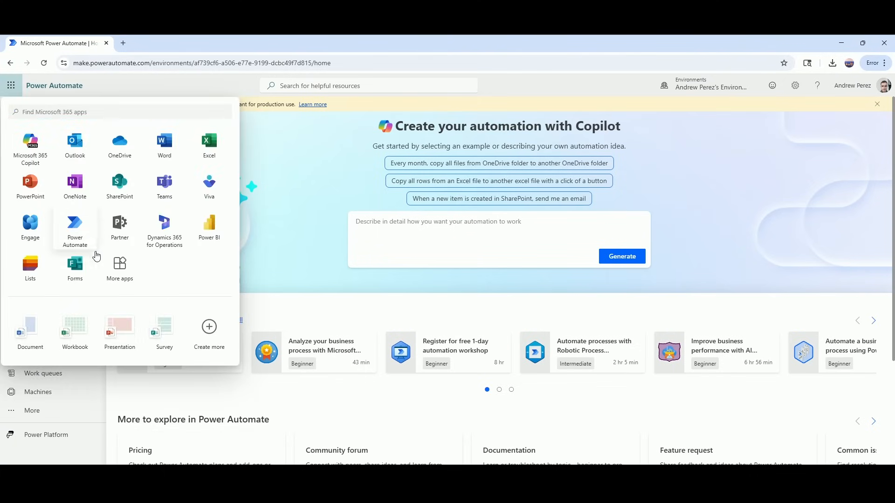
{"action": "left_click", "coordinate": [80, 273]}
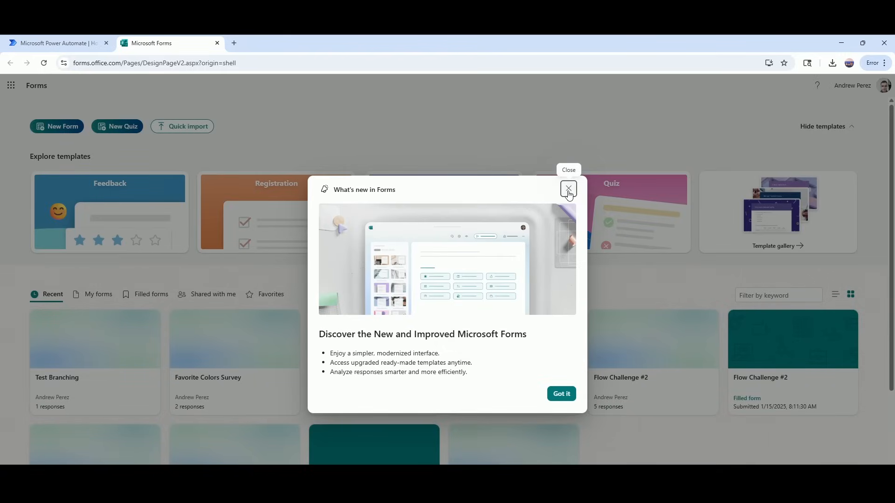
Create a new blank form and title it 'Resume Submission Form'.
{"action": "left_click", "coordinate": [568, 189]}
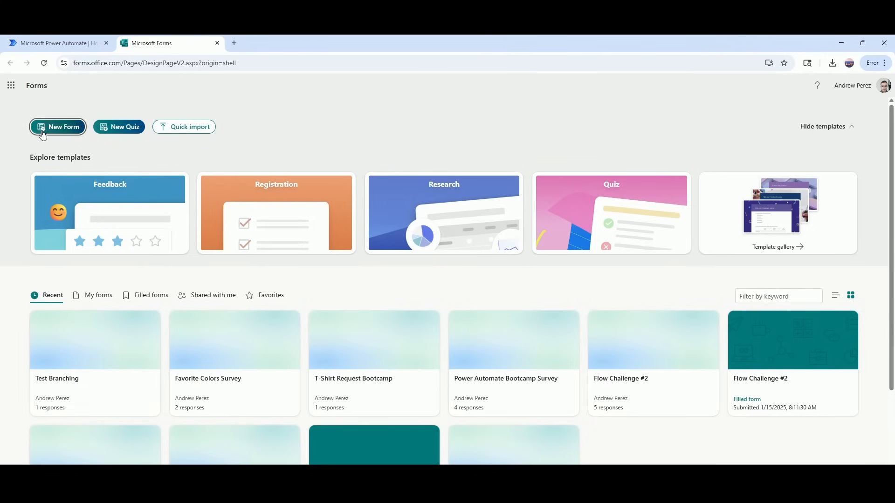
{"action": "left_click", "coordinate": [65, 125]}
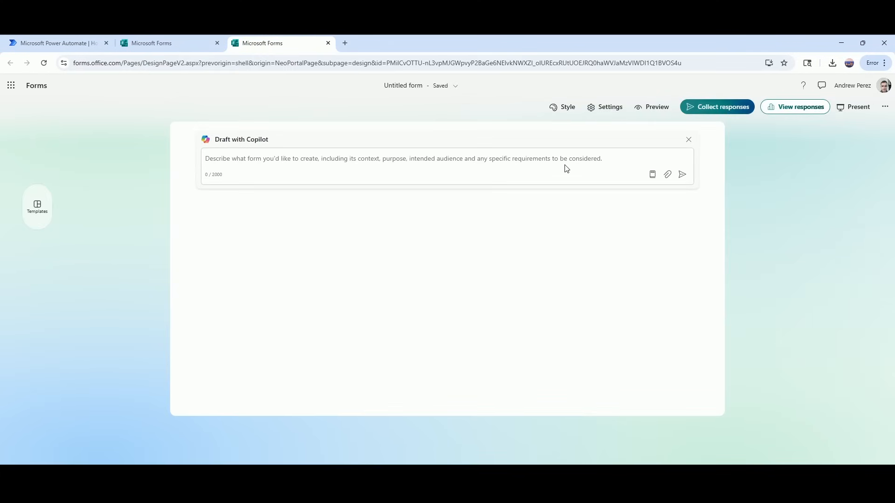
{"action": "left_click", "coordinate": [688, 140]}
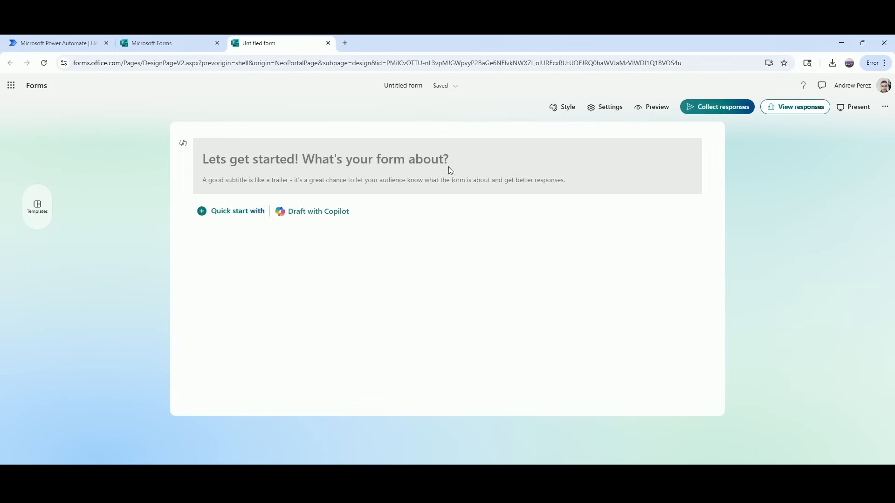
{"action": "left_click", "coordinate": [300, 167]}
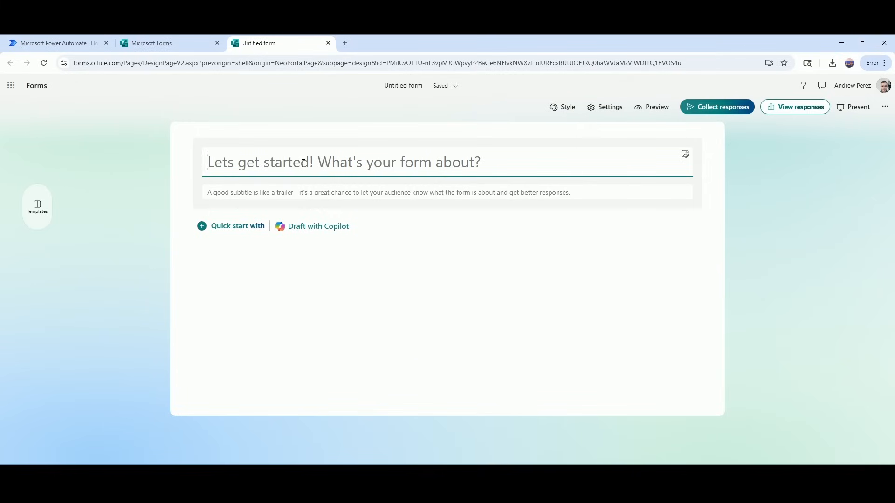
{"action": "type", "text": "Resum"}
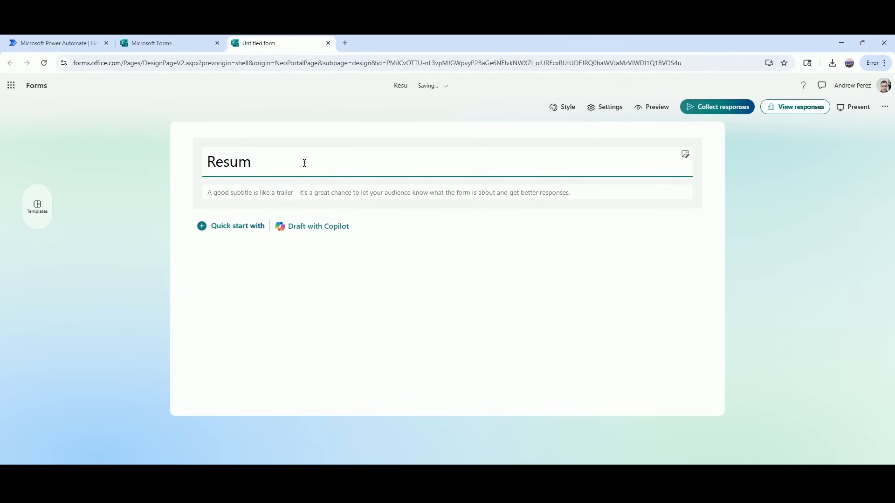
{"action": "type", "text": "e Submis"}
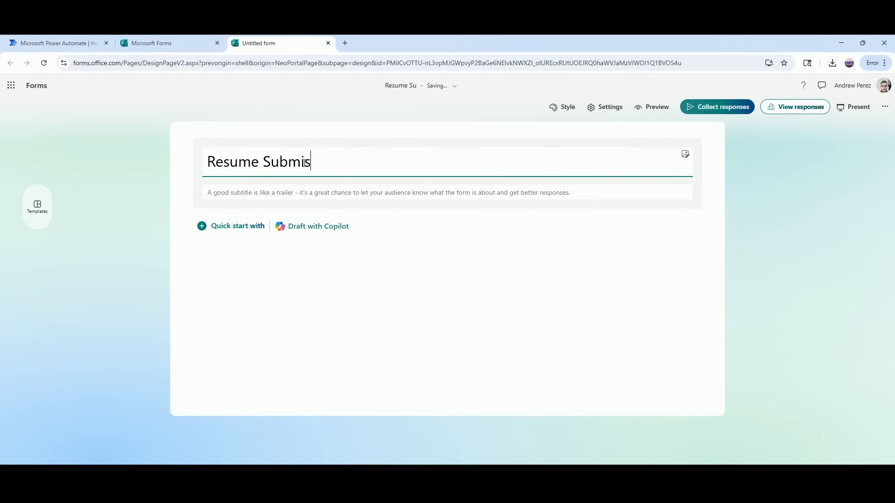
{"action": "type", "text": "sion Form"}
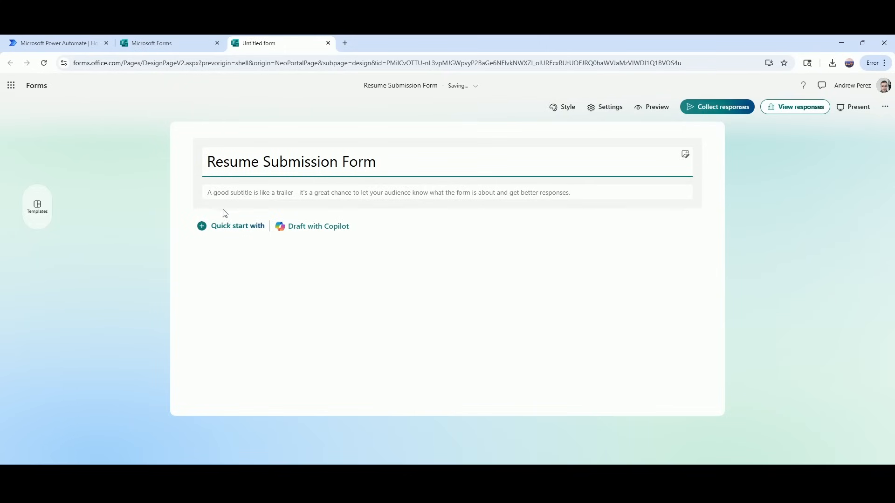
Add text question 1, 'Enter your Outlook email address.'.
{"action": "left_click", "coordinate": [210, 232]}
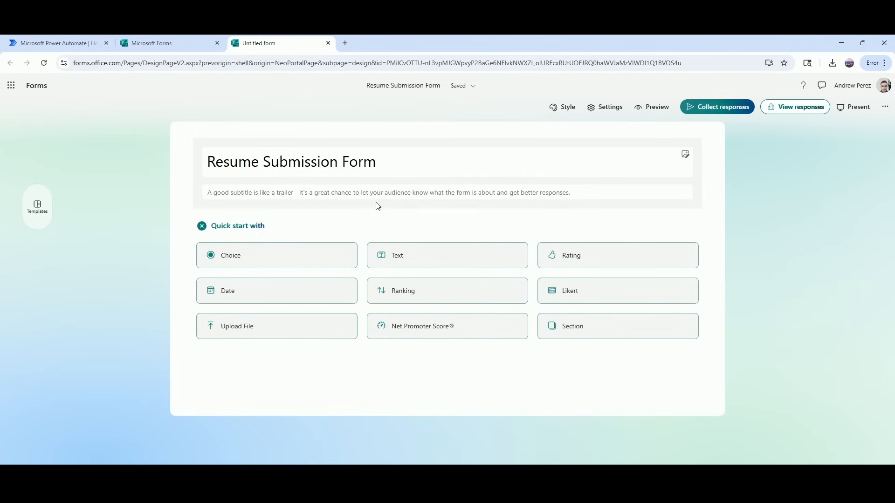
{"action": "left_click", "coordinate": [415, 258]}
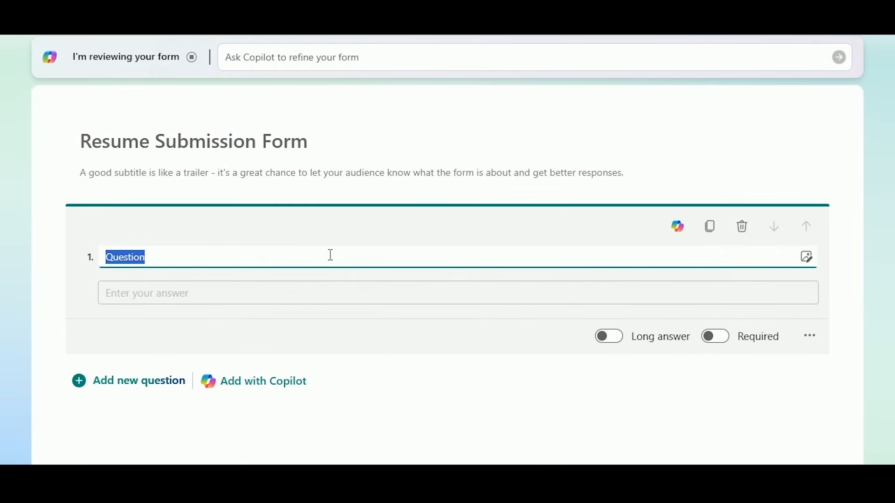
{"action": "type", "text": "E"}
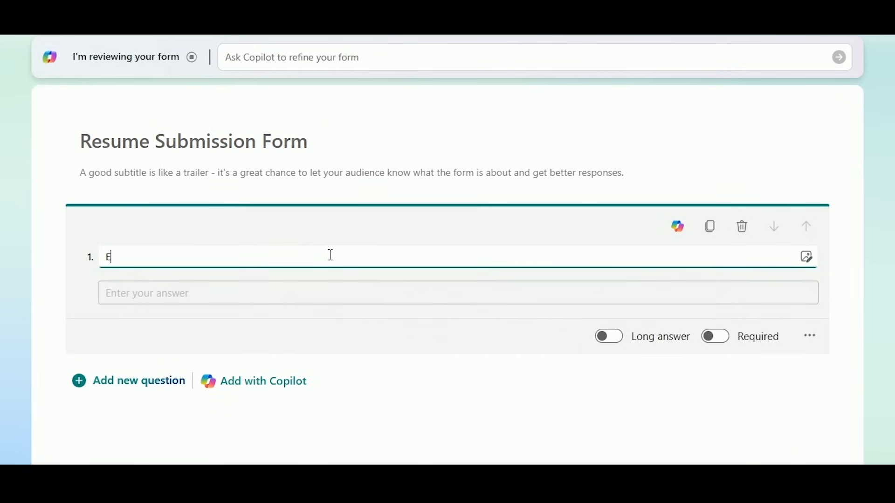
{"action": "key", "text": "BackSpace"}
{"action": "type", "text": "Enter your "}
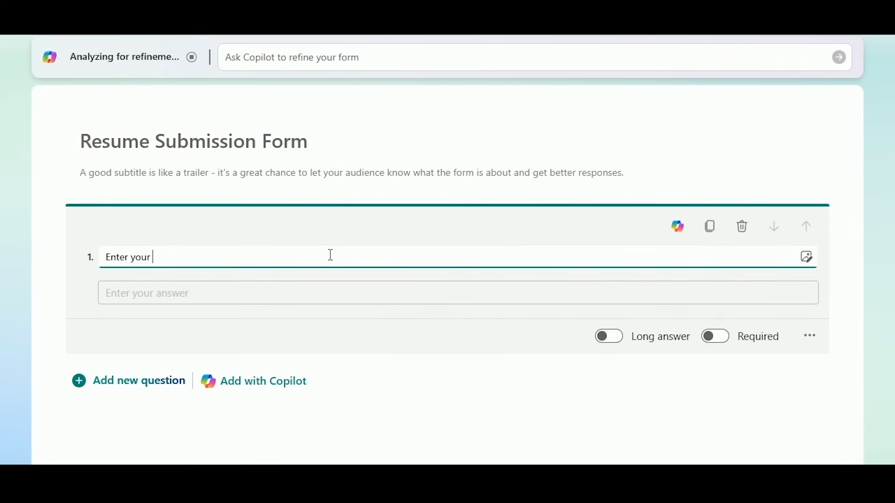
{"action": "type", "text": "Outl"}
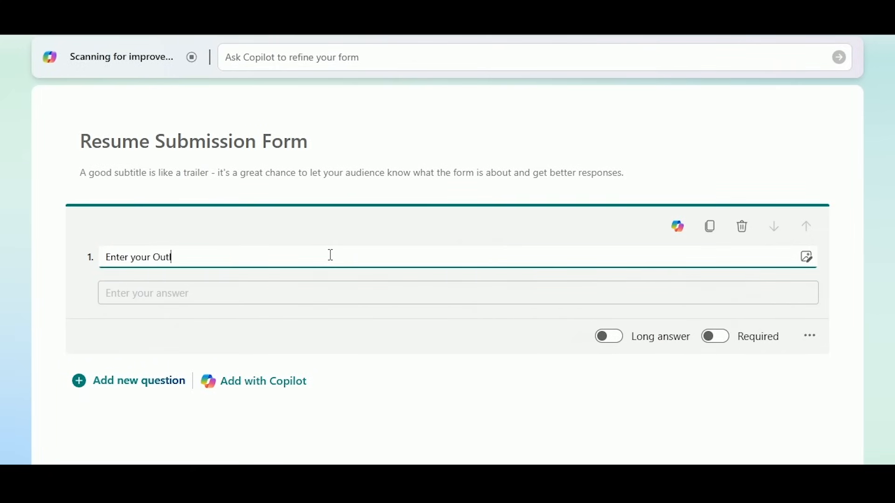
{"action": "type", "text": "ook email address."}
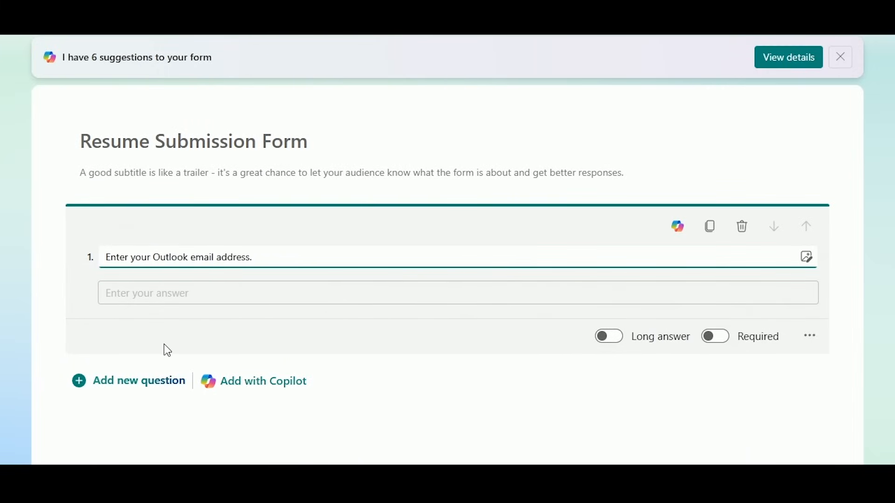
{"action": "left_click", "coordinate": [136, 380]}
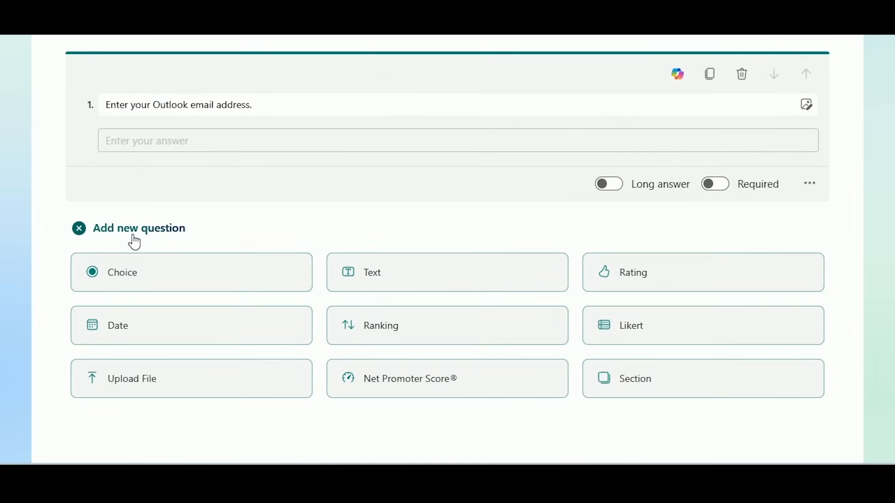
Add text question 2, 'What industry would you like to work in?'.
{"action": "left_click", "coordinate": [371, 269]}
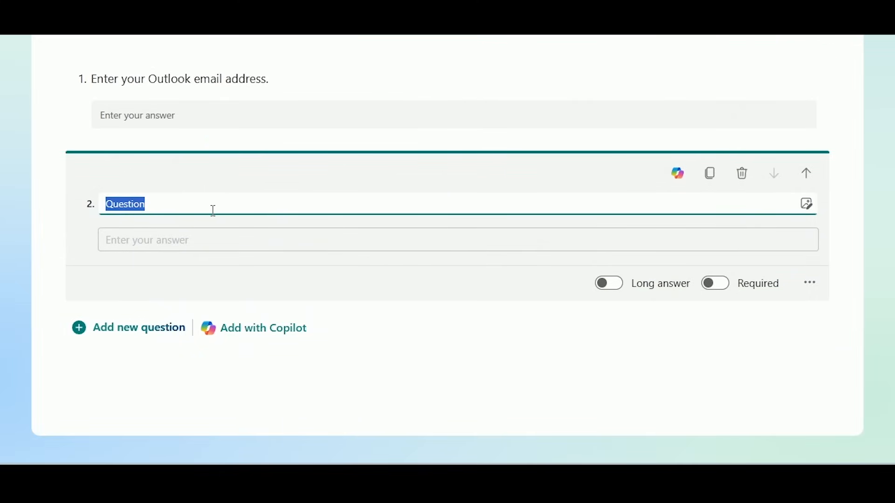
{"action": "type", "text": "What i"}
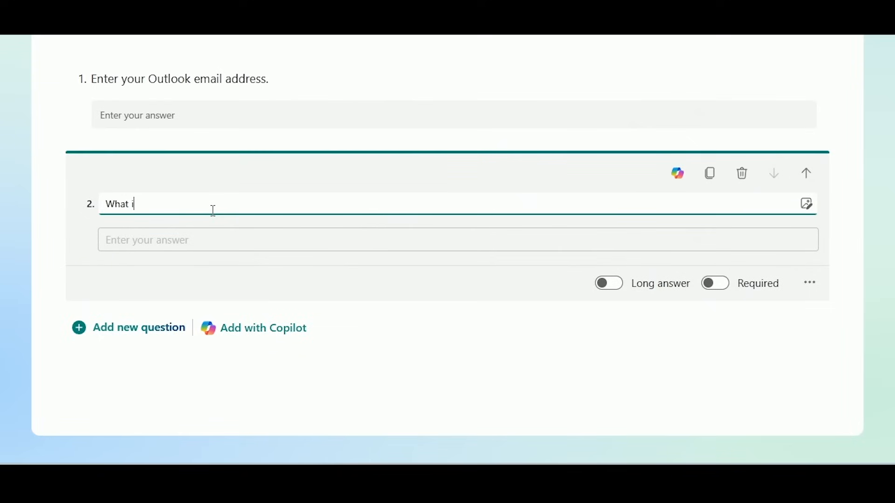
{"action": "type", "text": "ndustry would you like yo"}
{"action": "key", "text": "BackSpace"}
{"action": "key", "text": "BackSpace"}
{"action": "key", "text": "BackSpace"}
{"action": "type", "text": "to work in?"}
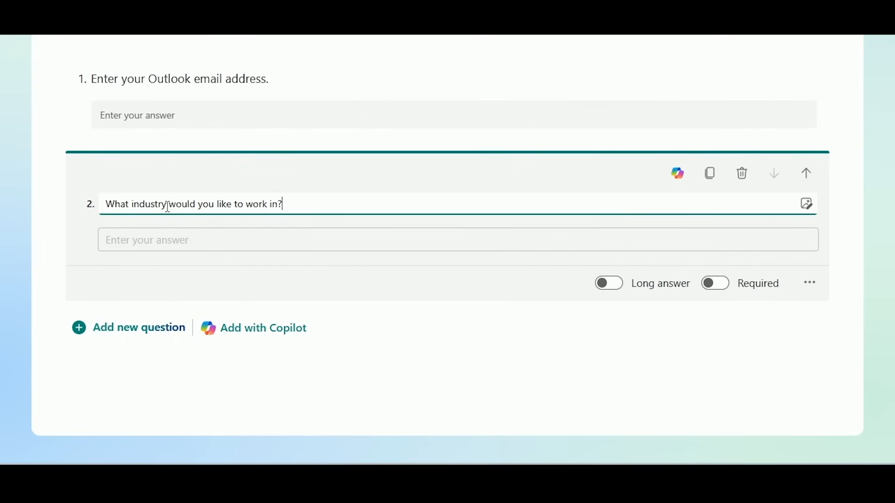
{"action": "left_click", "coordinate": [120, 327]}
{"action": "scroll", "coordinate": [248, 264], "scroll_direction": "down", "scroll_amount": 3}
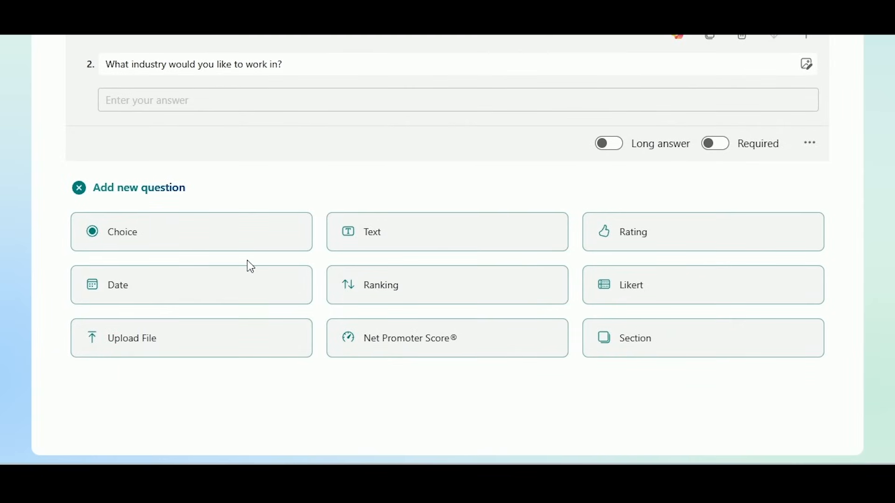
Add a file upload question 'Upload your resume.' limited to 100MB, then return to Power Automate.
{"action": "left_click", "coordinate": [156, 344]}
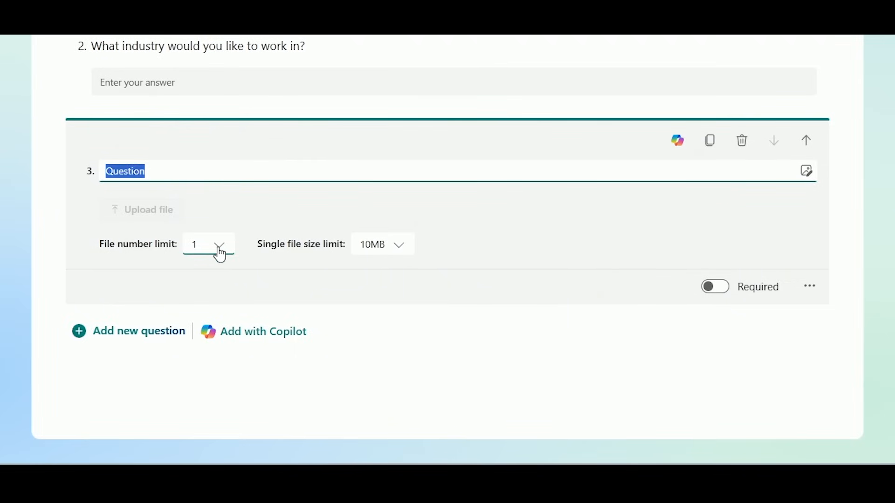
{"action": "left_click", "coordinate": [393, 253]}
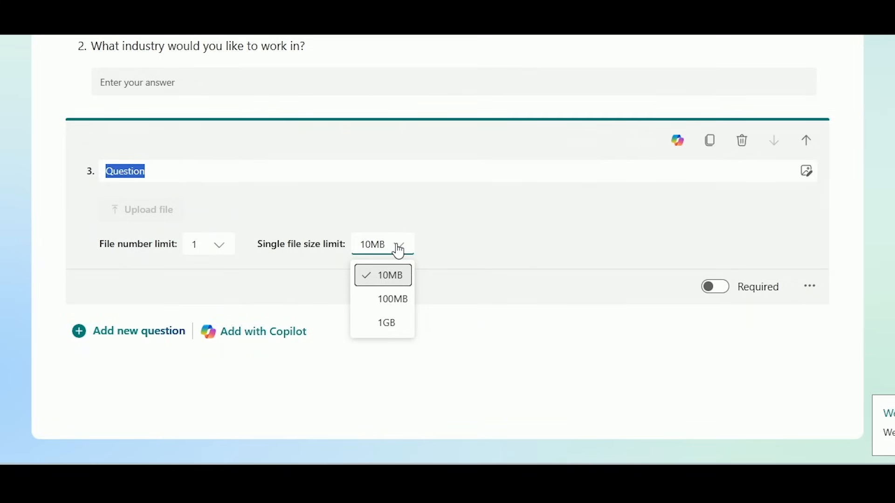
{"action": "left_click", "coordinate": [393, 300]}
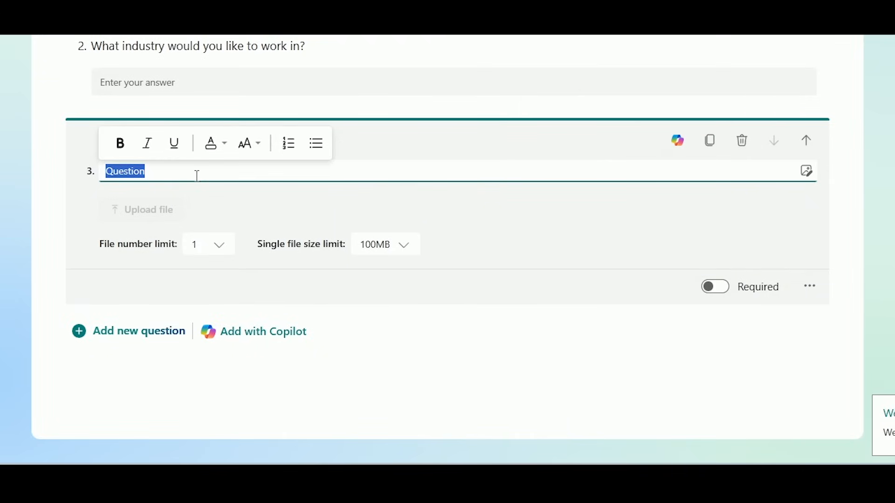
{"action": "type", "text": "Upload "}
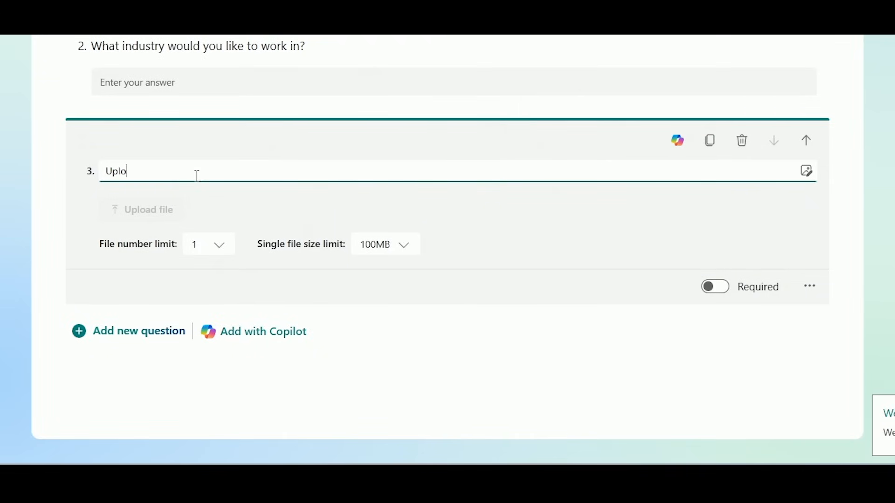
{"action": "type", "text": "your resume."}
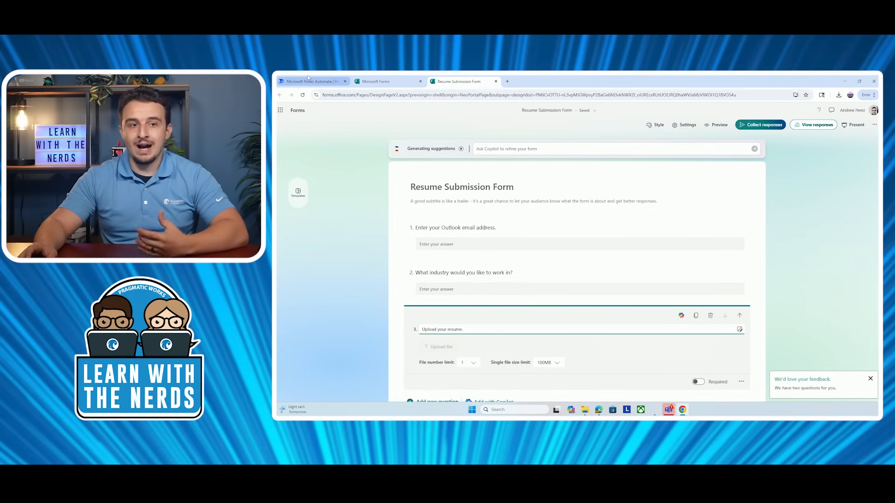
{"action": "mouse_move", "coordinate": [307, 78]}
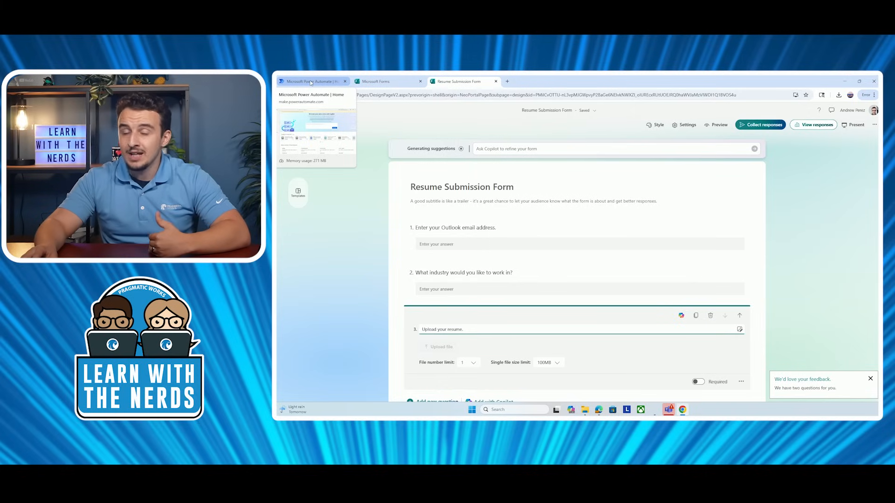
{"action": "left_click", "coordinate": [311, 83]}
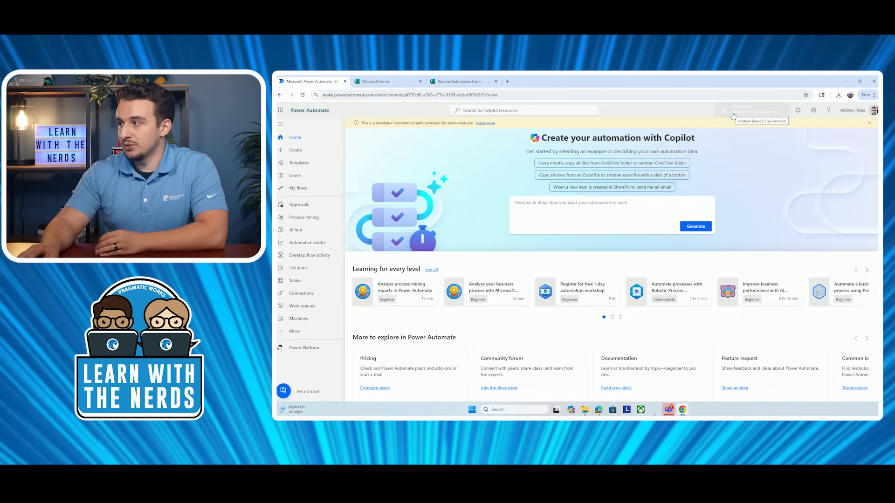
Check the environment list without switching, then go to the Create page for a new flow.
{"action": "left_click", "coordinate": [733, 116]}
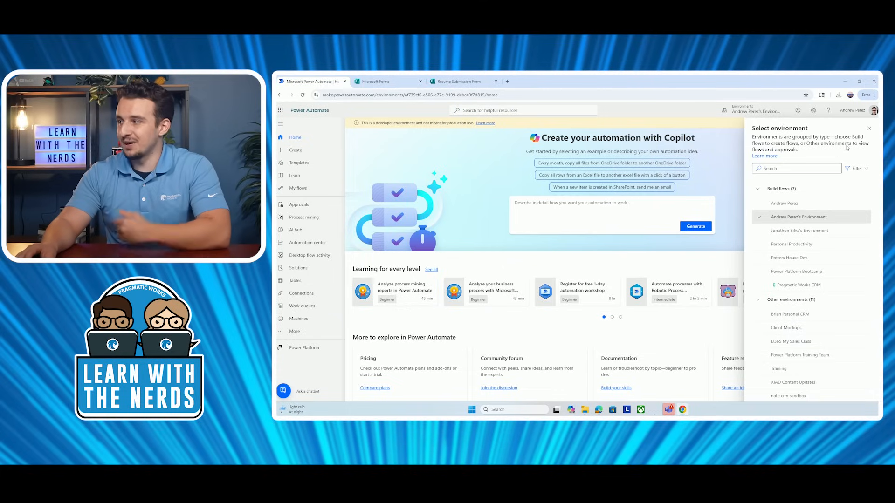
{"action": "left_click", "coordinate": [869, 129]}
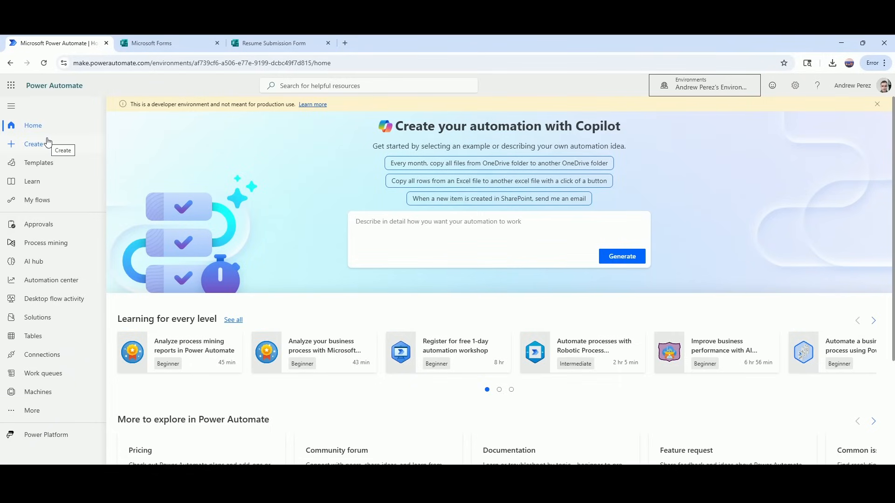
{"action": "left_click", "coordinate": [48, 142]}
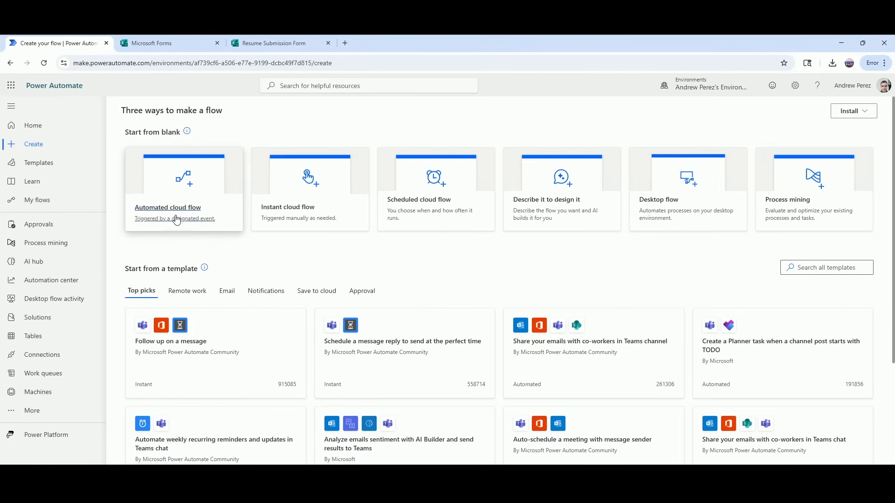
Create automated cloud flow 'Resume Checker' triggered when a new Forms response is submitted.
{"action": "left_click", "coordinate": [175, 212]}
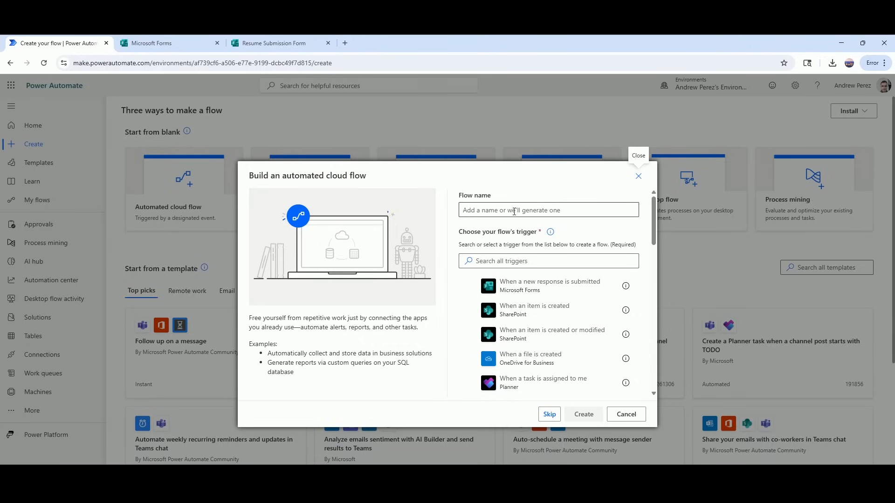
{"action": "left_click", "coordinate": [514, 211]}
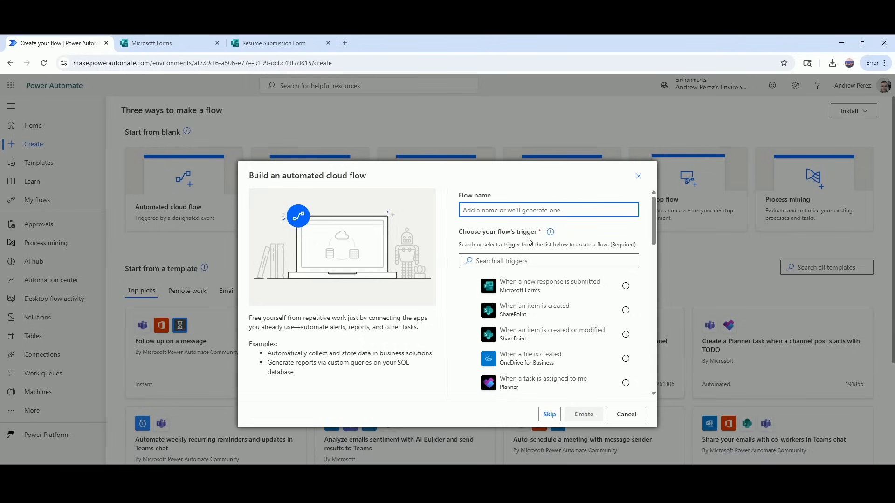
{"action": "type", "text": "Resume Checker"}
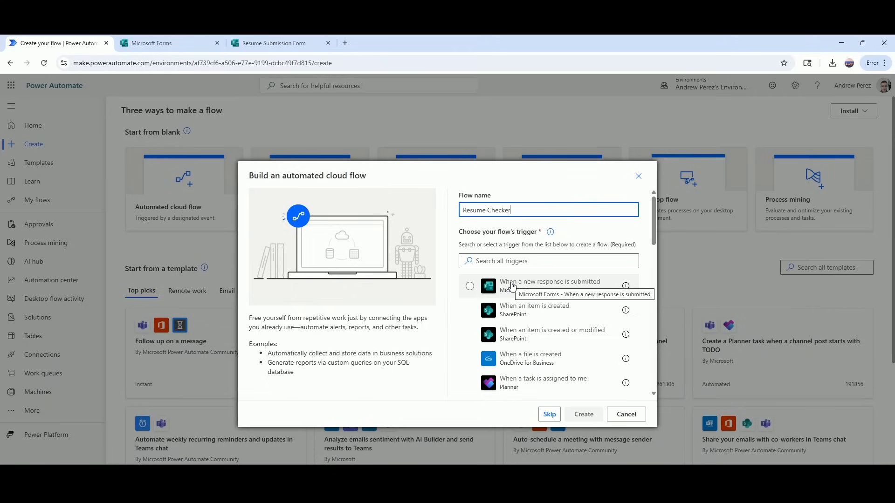
{"action": "left_click", "coordinate": [513, 286]}
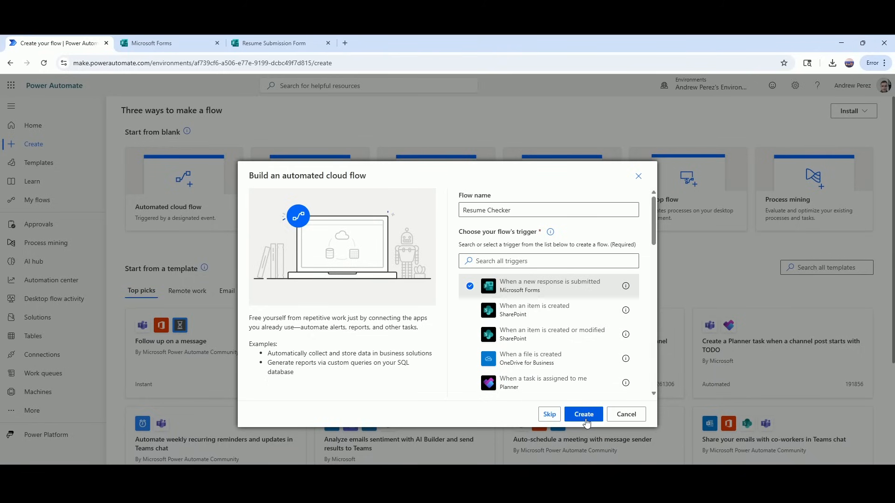
{"action": "left_click", "coordinate": [583, 415]}
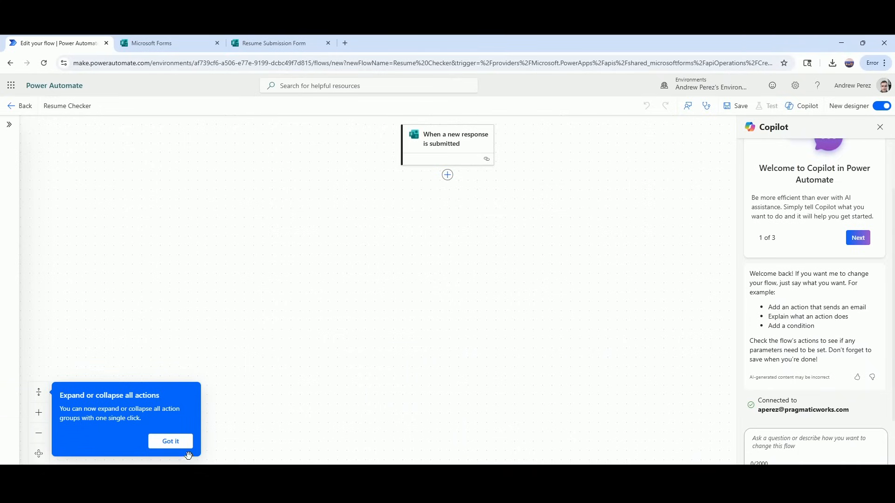
Set the trigger's Form Id to Resume Submission Form and add a step after it.
{"action": "left_click", "coordinate": [171, 442]}
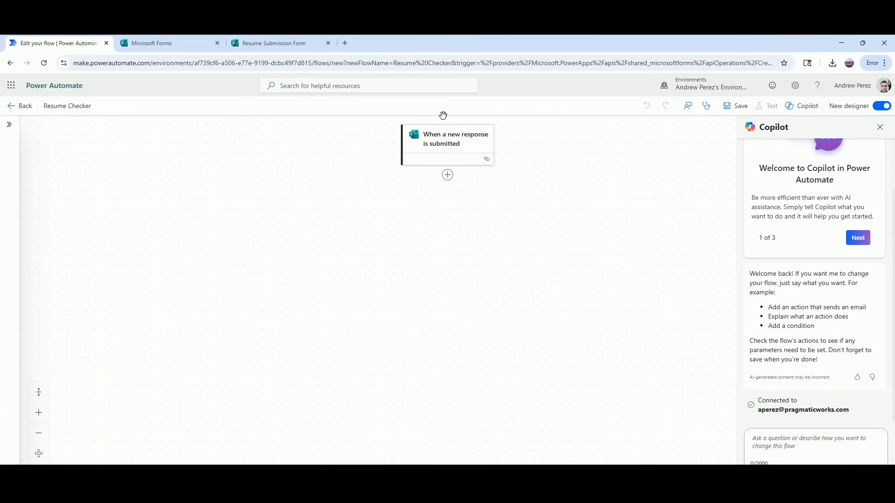
{"action": "left_click", "coordinate": [445, 146]}
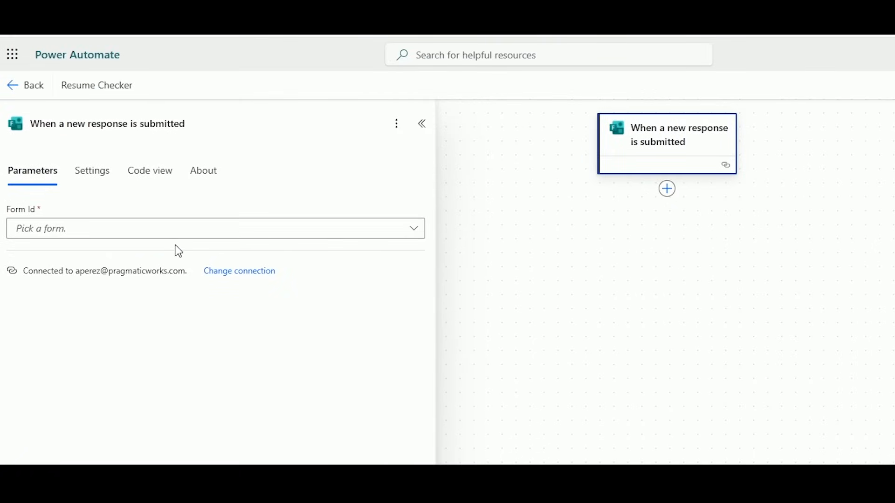
{"action": "left_click", "coordinate": [140, 233]}
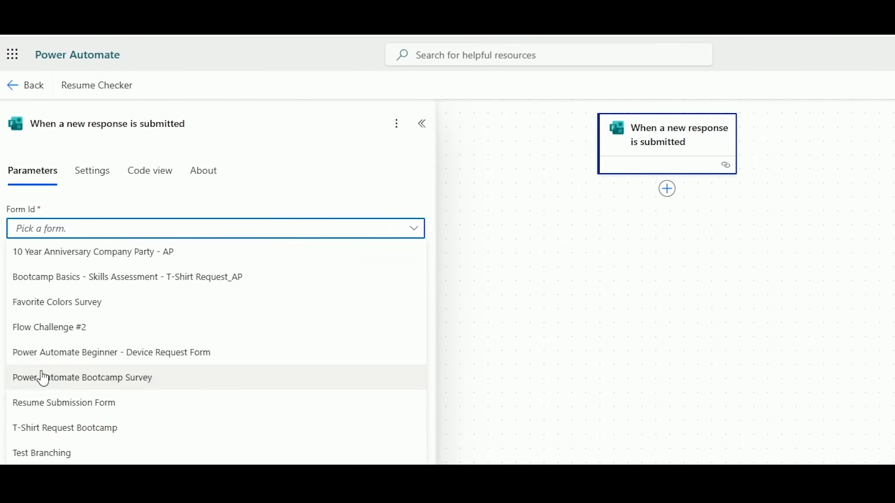
{"action": "left_click", "coordinate": [58, 410]}
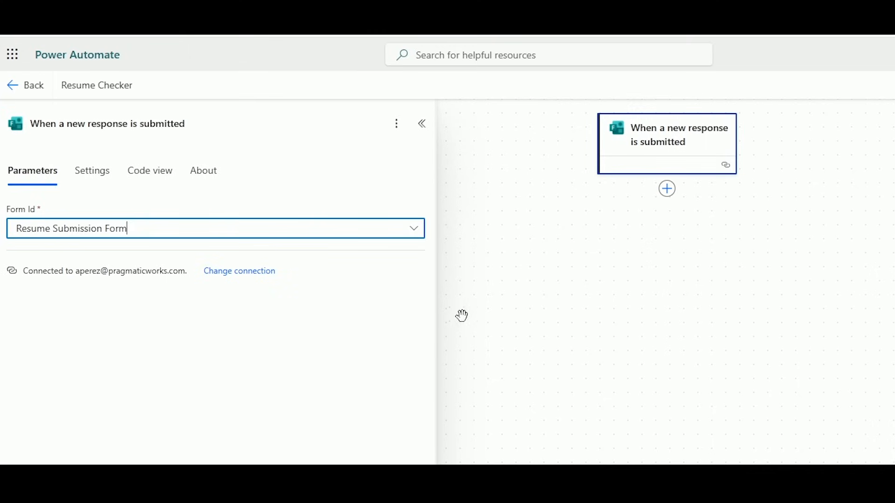
{"action": "left_click", "coordinate": [674, 195]}
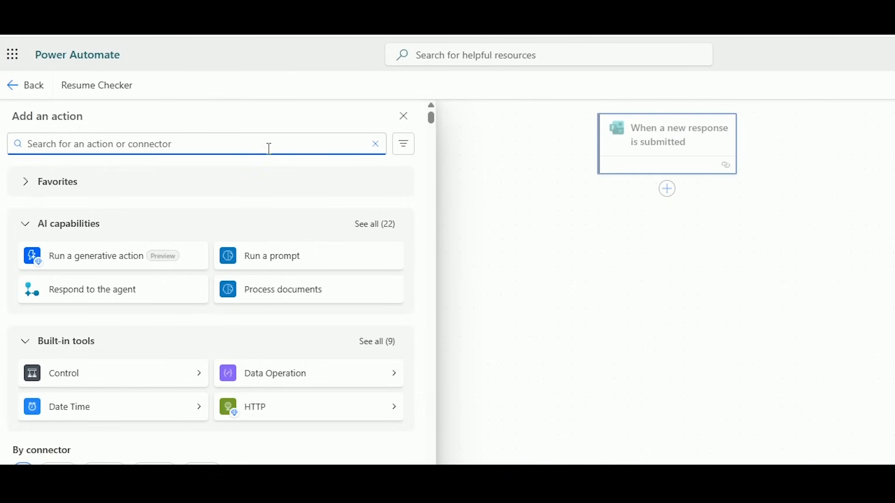
Add a Forms 'Get response details' action with Form Id Resume Submission Form.
{"action": "type", "text": "forms"}
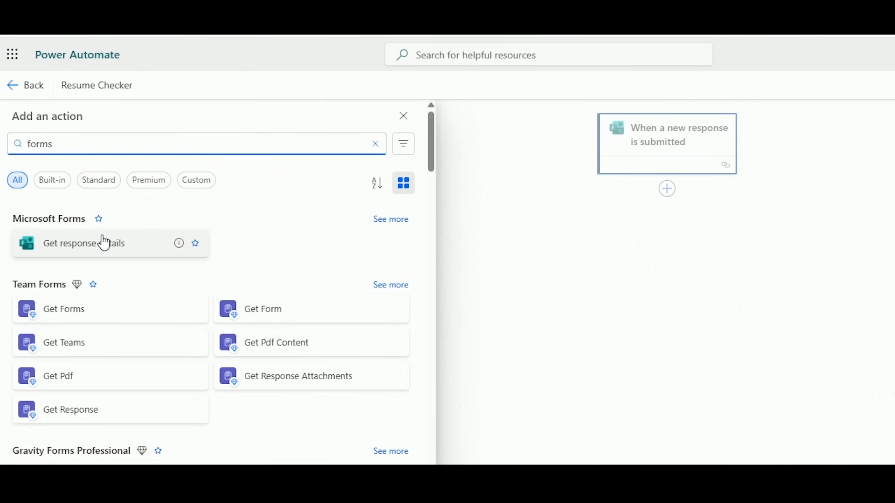
{"action": "left_click", "coordinate": [141, 245]}
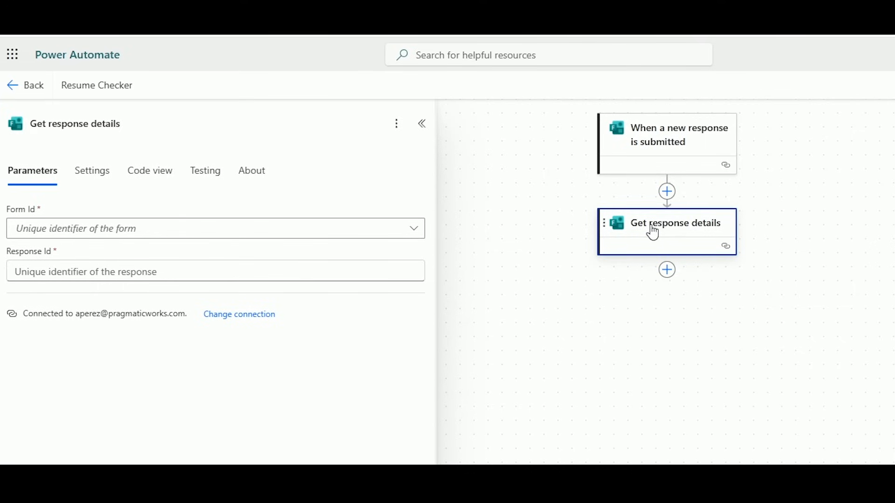
{"action": "left_click", "coordinate": [383, 228]}
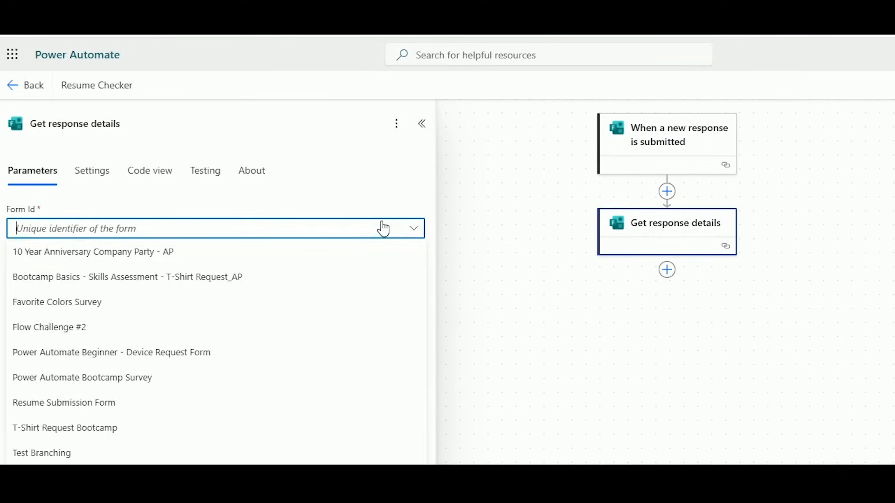
{"action": "left_click", "coordinate": [102, 406]}
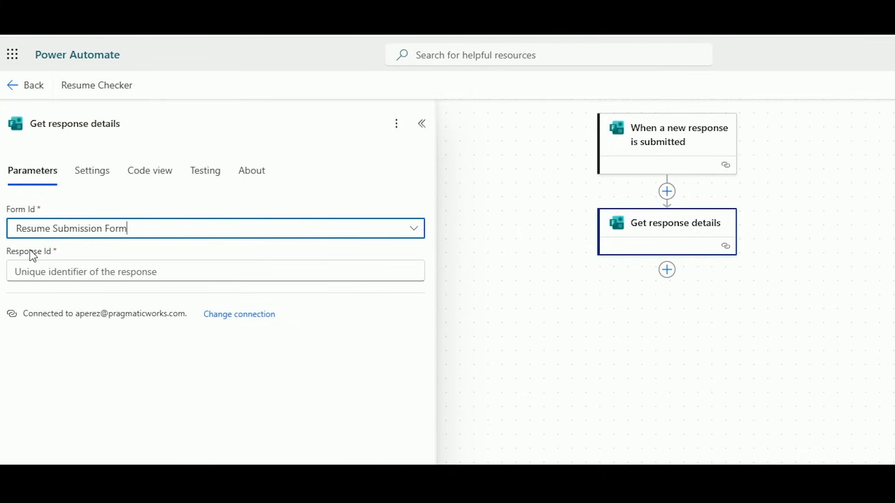
Fill Get response details' Response Id with the trigger's Response Id dynamic value.
{"action": "left_click", "coordinate": [85, 274]}
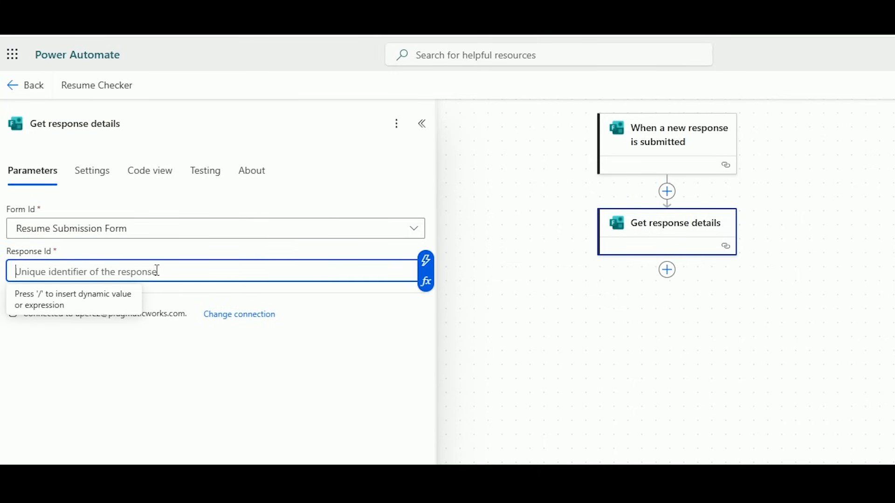
{"action": "left_click", "coordinate": [425, 260]}
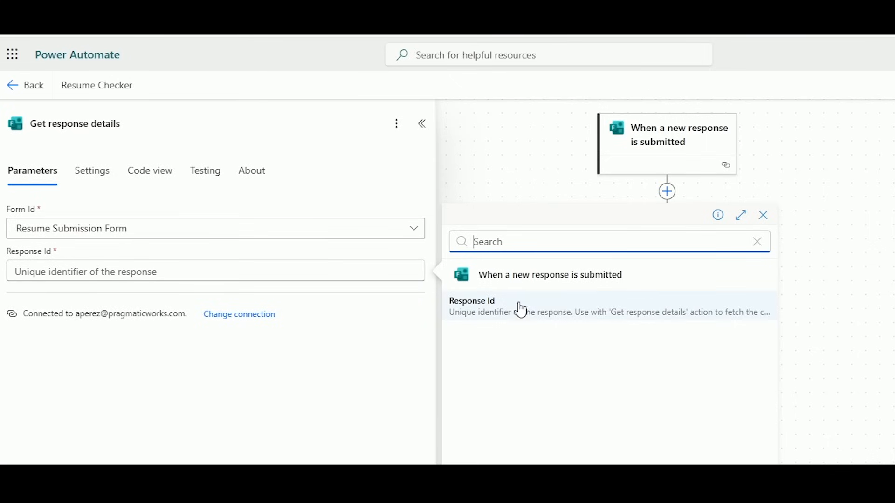
{"action": "left_click", "coordinate": [377, 273]}
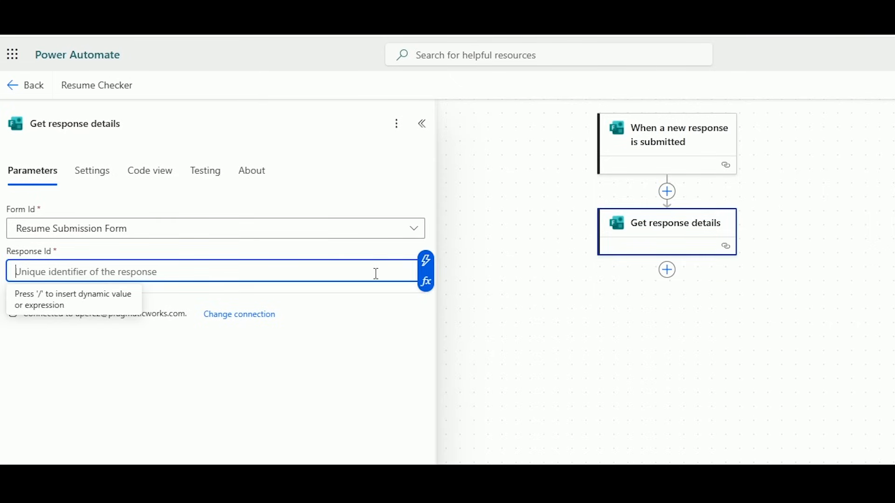
{"action": "left_click", "coordinate": [432, 266]}
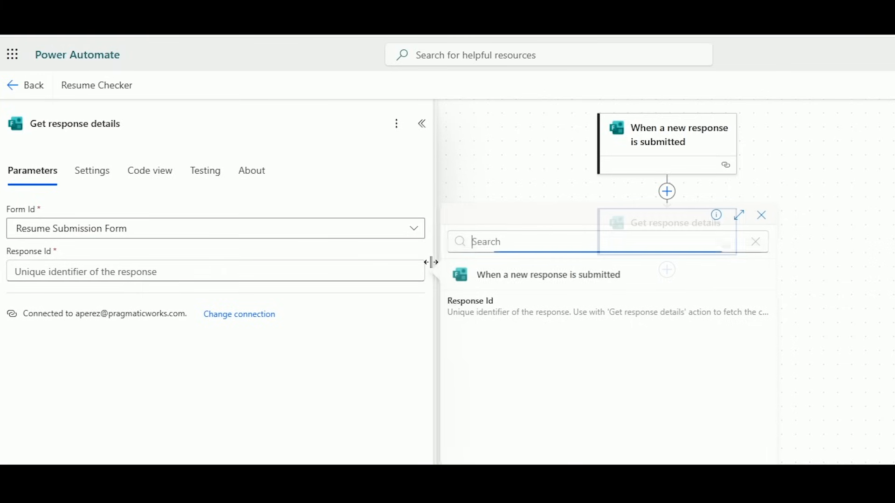
{"action": "left_click", "coordinate": [547, 314]}
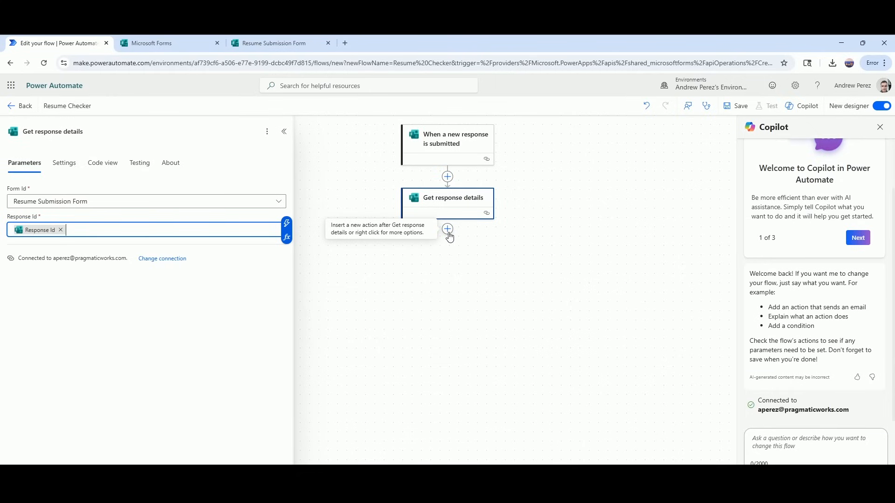
Insert a Run a prompt action below Get response details and choose New custom prompt.
{"action": "left_click", "coordinate": [447, 231]}
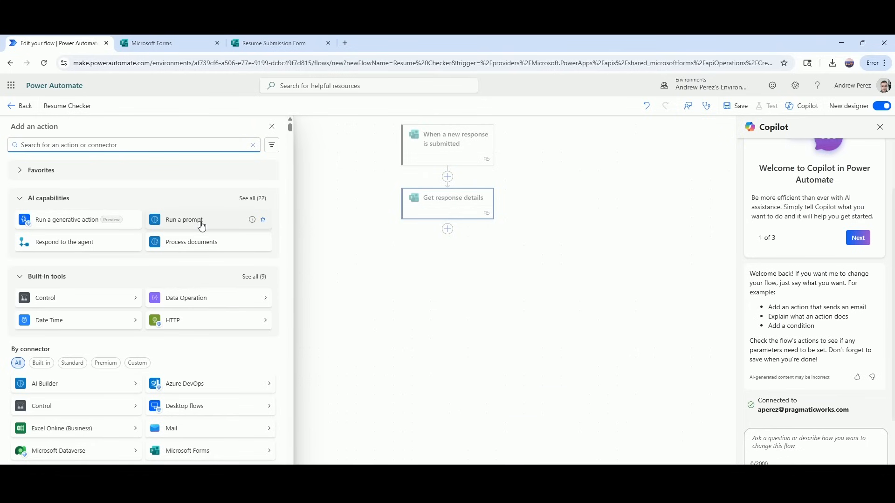
{"action": "left_click", "coordinate": [201, 226]}
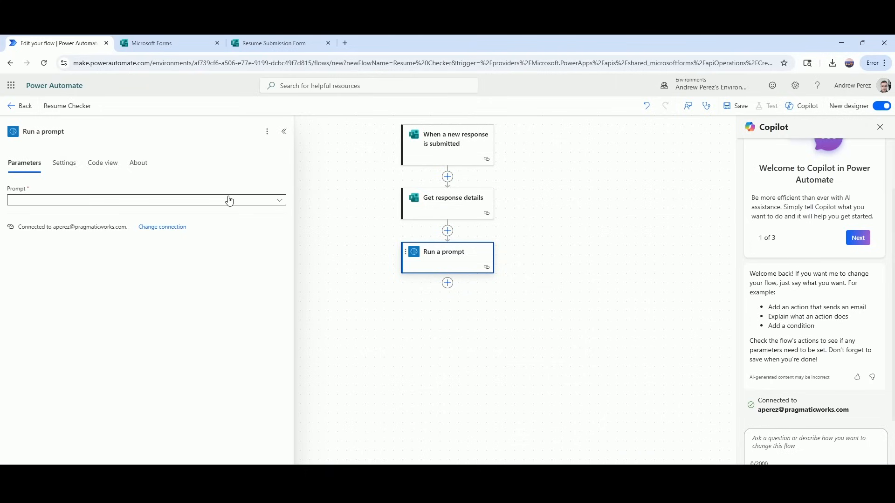
{"action": "left_click", "coordinate": [264, 200]}
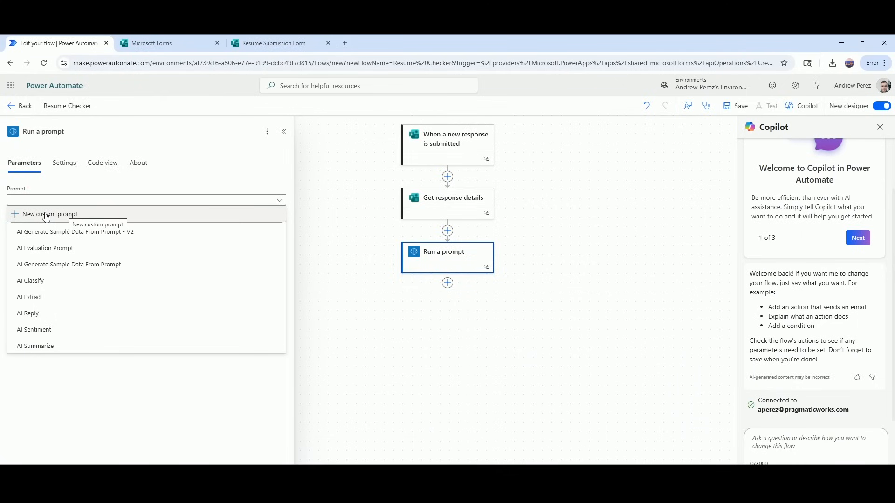
{"action": "left_click", "coordinate": [46, 215]}
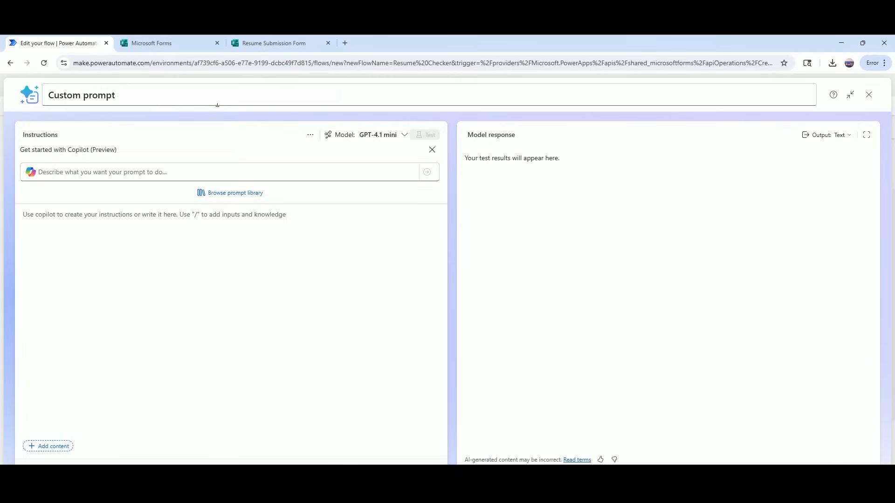
Replace the default 'Custom prompt' title with 'Check Resume'.
{"action": "left_click", "coordinate": [116, 95]}
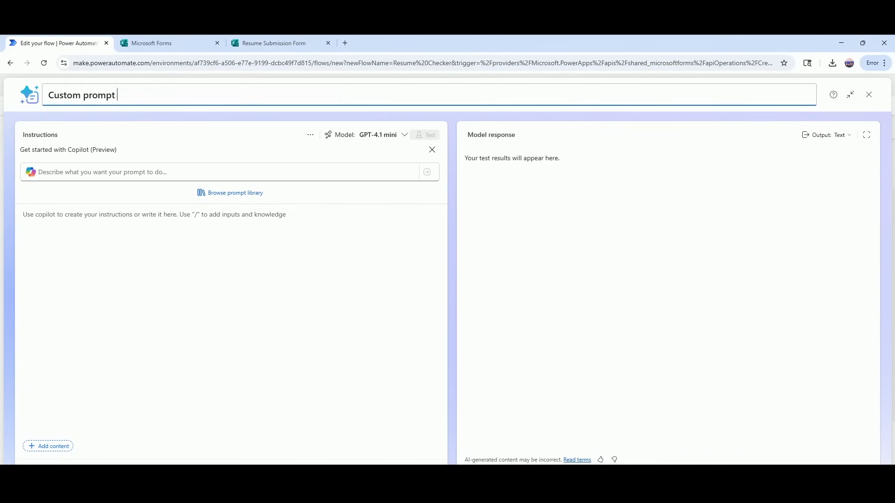
{"action": "key", "text": "BackSpace"}
{"action": "key", "text": "BackSpace"}
{"action": "key", "text": "BackSpace"}
{"action": "key", "text": "BackSpace"}
{"action": "key", "text": "BackSpace"}
{"action": "key", "text": "BackSpace"}
{"action": "key", "text": "BackSpace"}
{"action": "key", "text": "BackSpace"}
{"action": "key", "text": "BackSpace"}
{"action": "key", "text": "BackSpace"}
{"action": "key", "text": "BackSpace"}
{"action": "key", "text": "BackSpace"}
{"action": "key", "text": "BackSpace"}
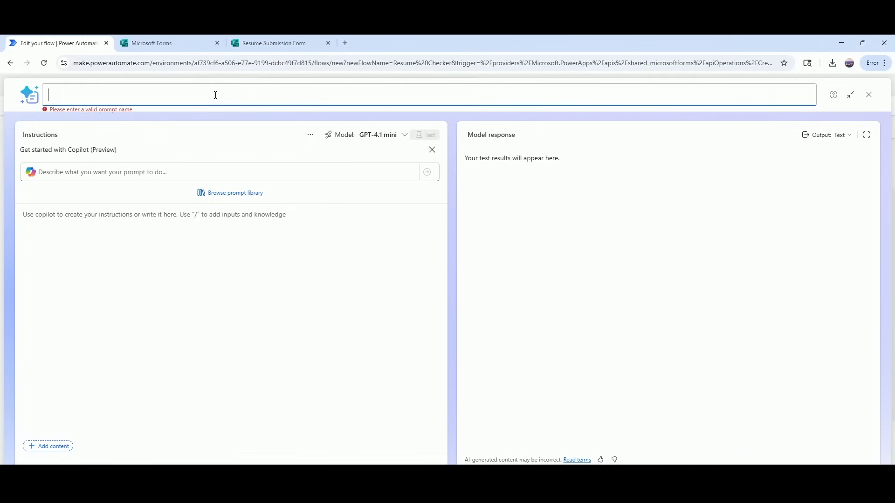
{"action": "type", "text": "Chec"}
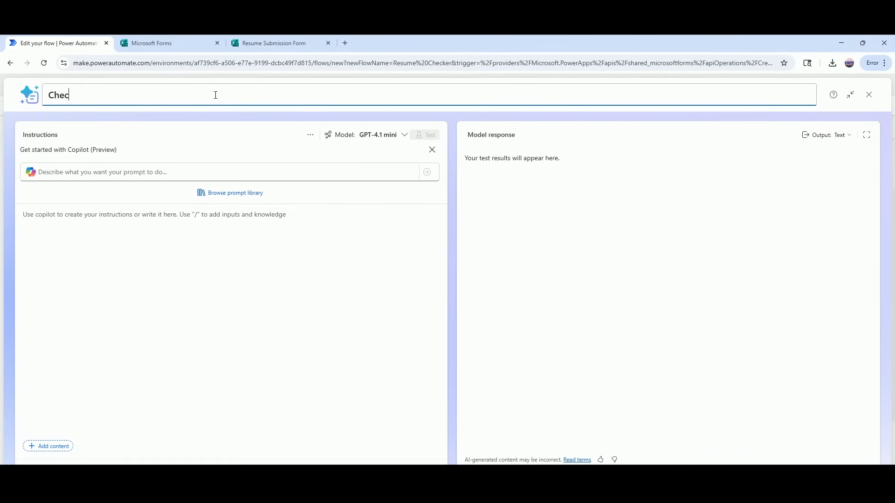
{"action": "type", "text": "k Resume"}
{"action": "left_click", "coordinate": [81, 221]}
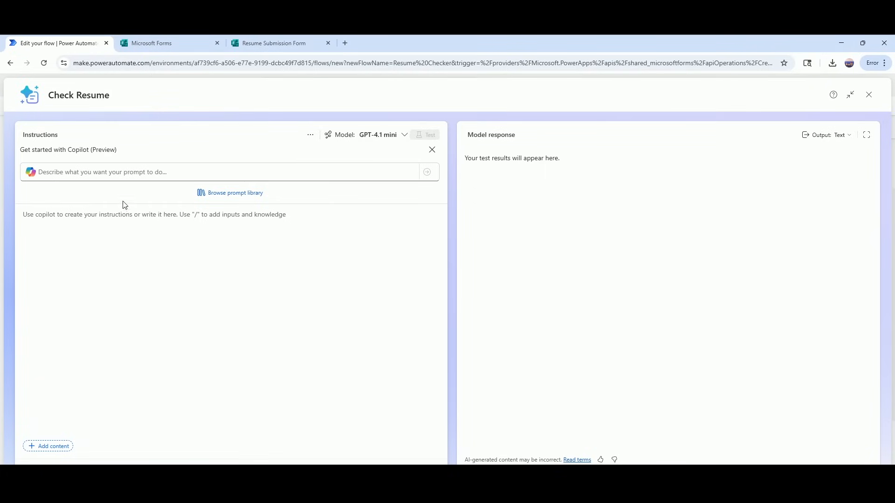
{"action": "left_click", "coordinate": [119, 171]}
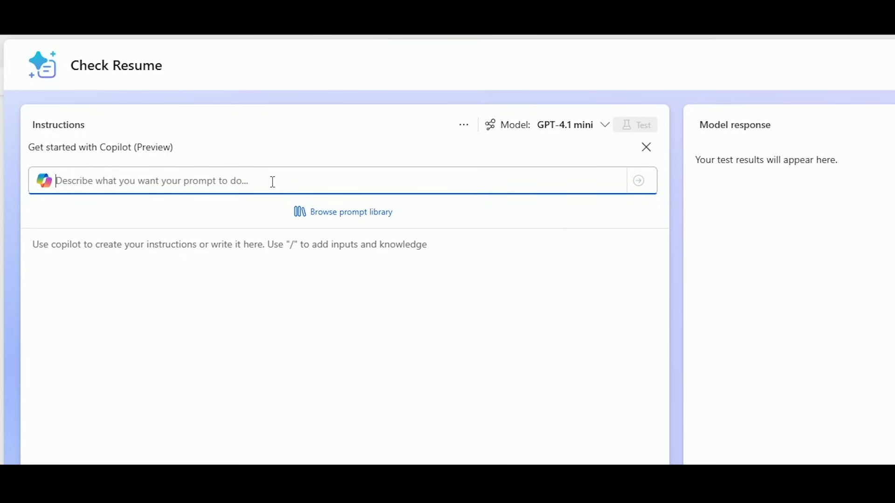
Ask Copilot to rate a provided resume's relevancy to a working industry from 1-100, with a rationale.
{"action": "type", "text": "C"}
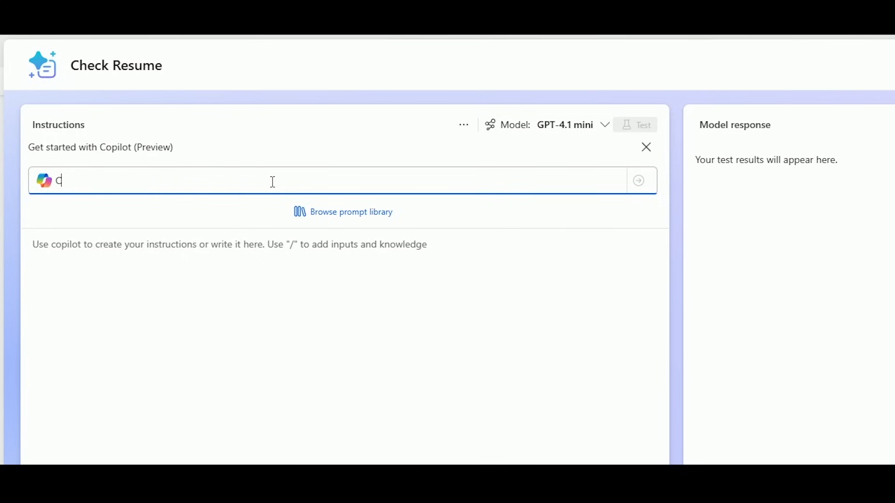
{"action": "type", "text": "heck a provided resum"}
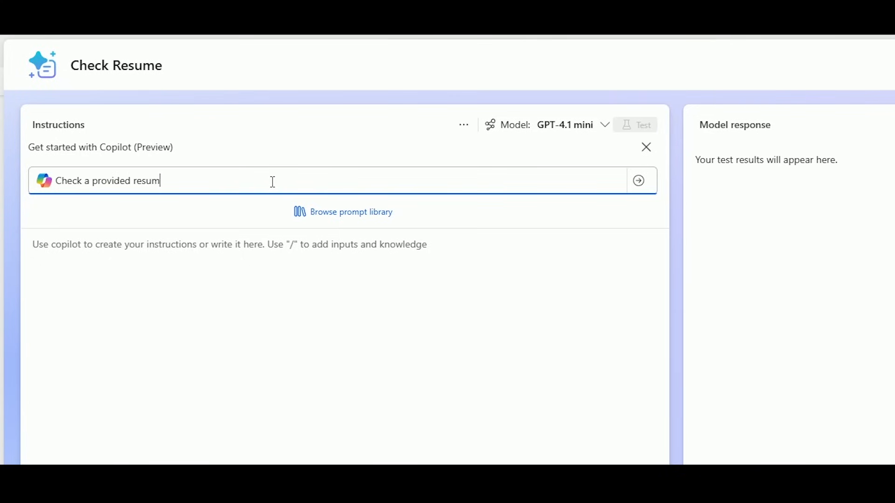
{"action": "type", "text": "e file and evaluate it "}
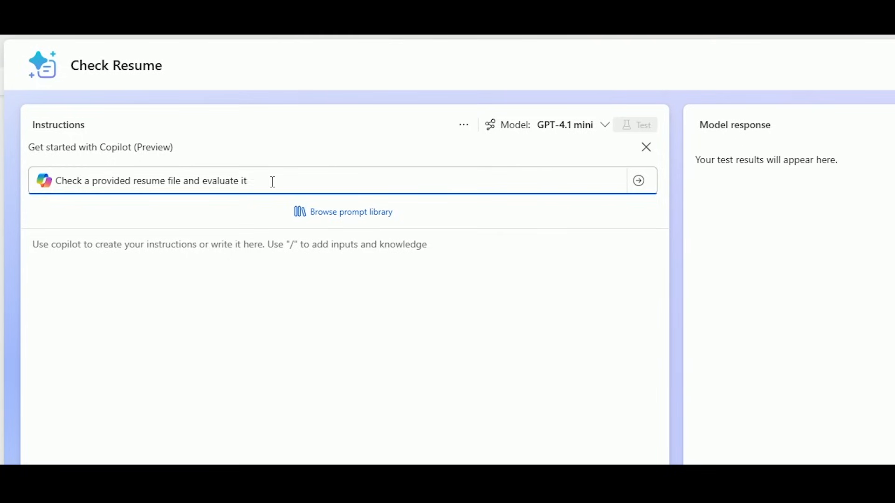
{"action": "type", "text": "based on it's relevancy"}
{"action": "type", "text": "to a certain"}
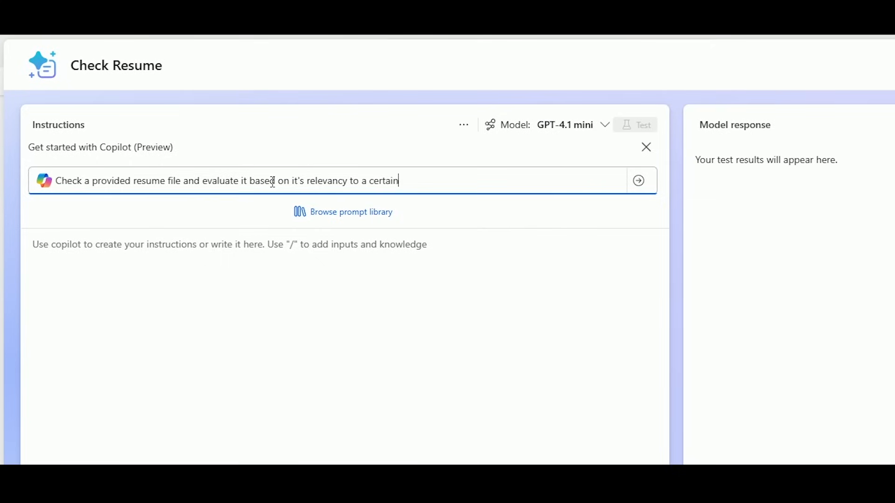
{"action": "type", "text": " working"}
{"action": "key", "text": "BackSpace"}
{"action": "key", "text": "BackSpace"}
{"action": "key", "text": "BackSpace"}
{"action": "key", "text": "BackSpace"}
{"action": "key", "text": "BackSpace"}
{"action": "key", "text": "BackSpace"}
{"action": "key", "text": "BackSpace"}
{"action": "key", "text": "BackSpace"}
{"action": "key", "text": "BackSpace"}
{"action": "key", "text": "BackSpace"}
{"action": "key", "text": "BackSpace"}
{"action": "key", "text": "BackSpace"}
{"action": "key", "text": "BackSpace"}
{"action": "key", "text": "BackSpace"}
{"action": "key", "text": "BackSpace"}
{"action": "type", "text": "provided working induc"}
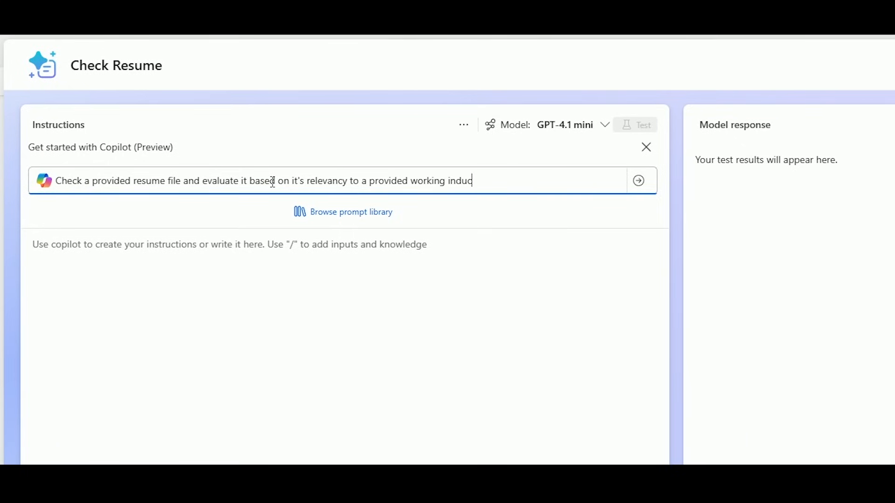
{"action": "key", "text": "BackSpace"}
{"action": "type", "text": "stry"}
{"action": "type", "text": ". Return a relevancy score from"}
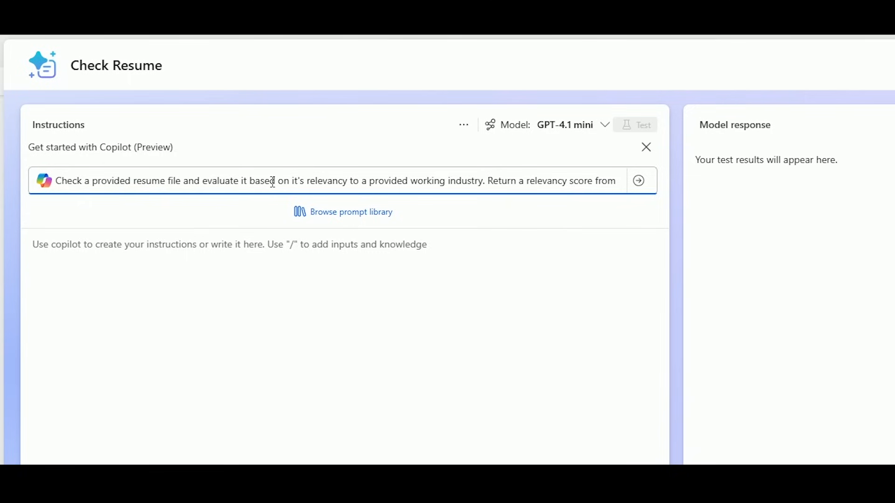
{"action": "type", "text": " 1-100"}
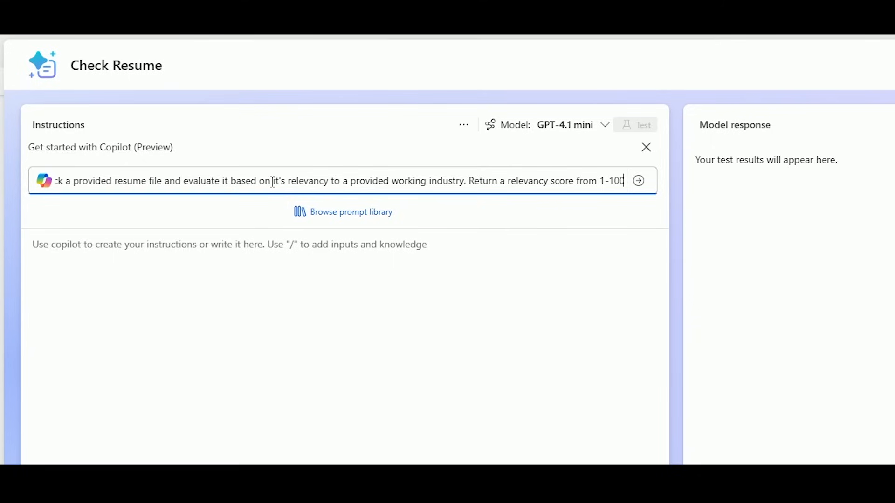
{"action": "type", "text": ", and"}
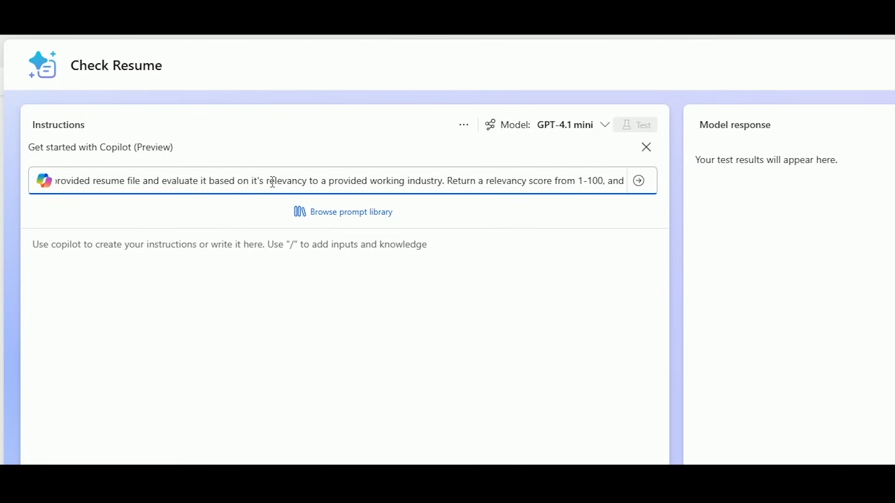
{"action": "type", "text": " provide"}
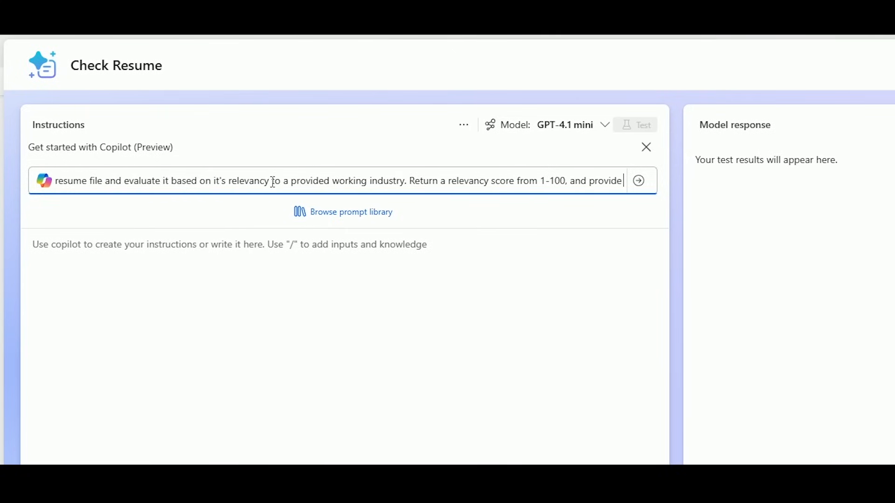
{"action": "type", "text": " a ration"}
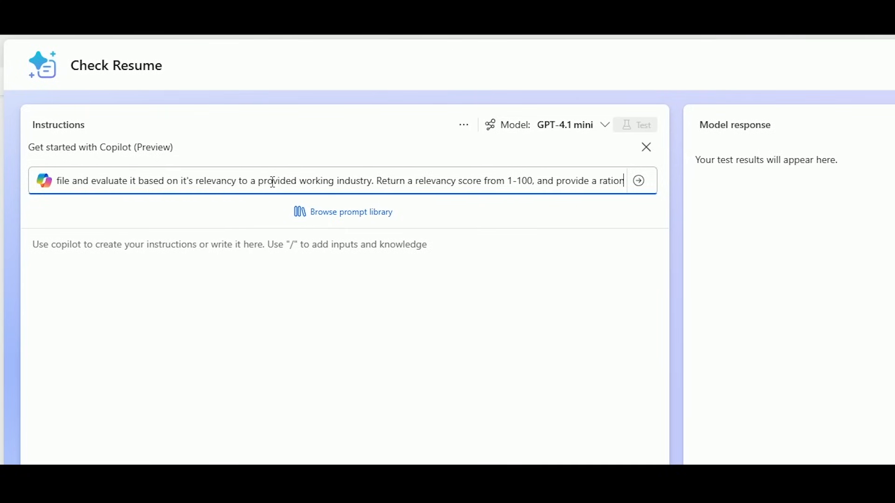
{"action": "type", "text": "ale."}
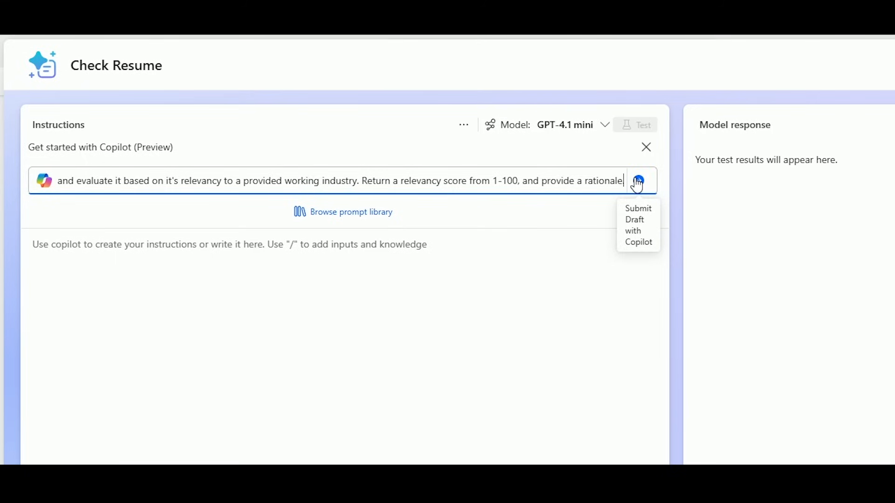
Submit the request to Copilot and review the draft asking for JSON relevancy_score and rationale.
{"action": "left_click", "coordinate": [637, 182]}
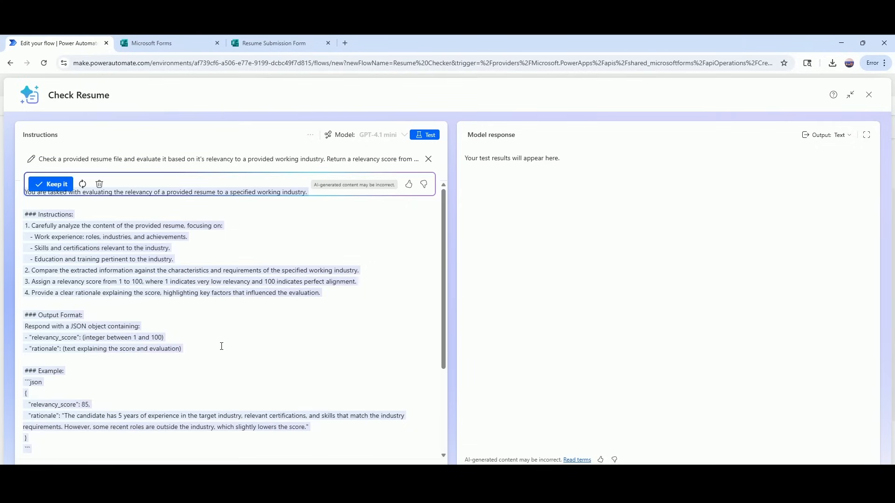
{"action": "scroll", "coordinate": [259, 334], "scroll_direction": "down", "scroll_amount": 3}
{"action": "scroll", "coordinate": [238, 380], "scroll_direction": "up", "scroll_amount": 3}
{"action": "scroll", "coordinate": [90, 250], "scroll_direction": "down", "scroll_amount": 1}
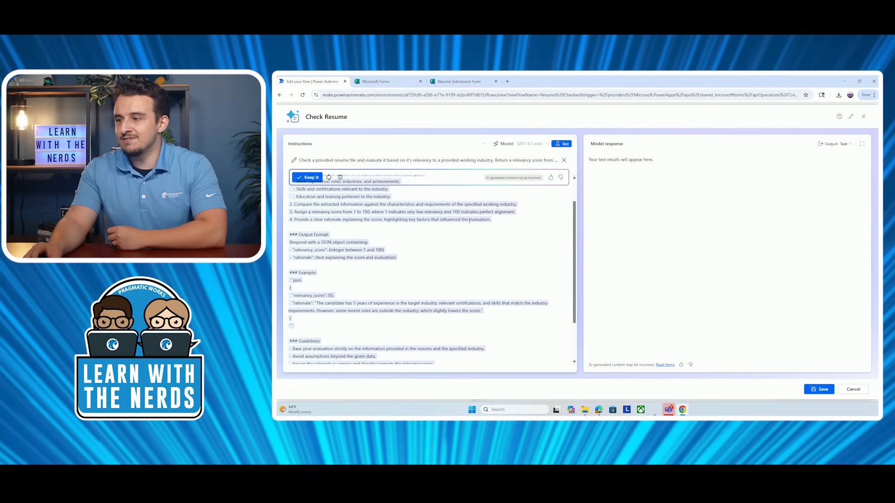
{"action": "scroll", "coordinate": [469, 220], "scroll_direction": "up", "scroll_amount": 2}
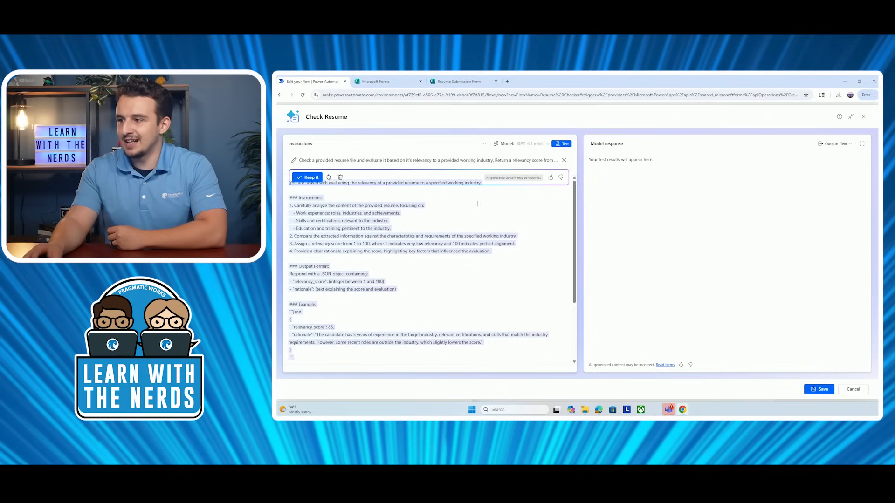
{"action": "scroll", "coordinate": [418, 245], "scroll_direction": "down", "scroll_amount": 2}
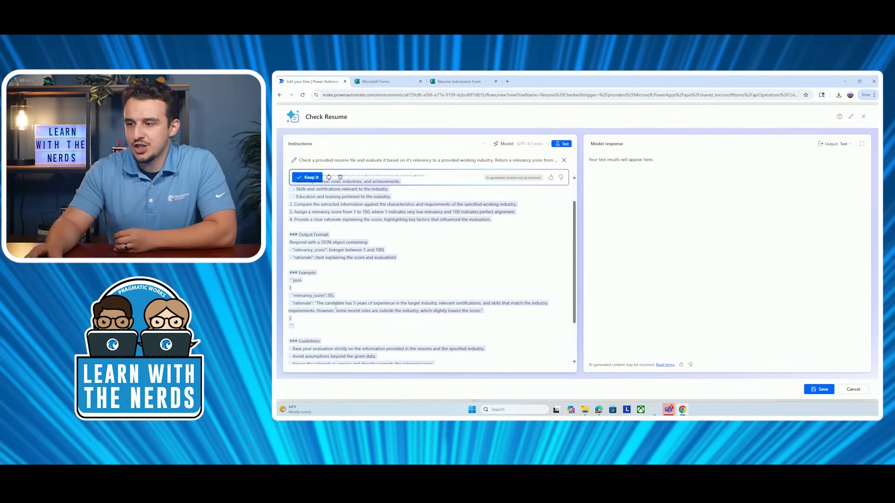
{"action": "scroll", "coordinate": [330, 313], "scroll_direction": "down", "scroll_amount": 2}
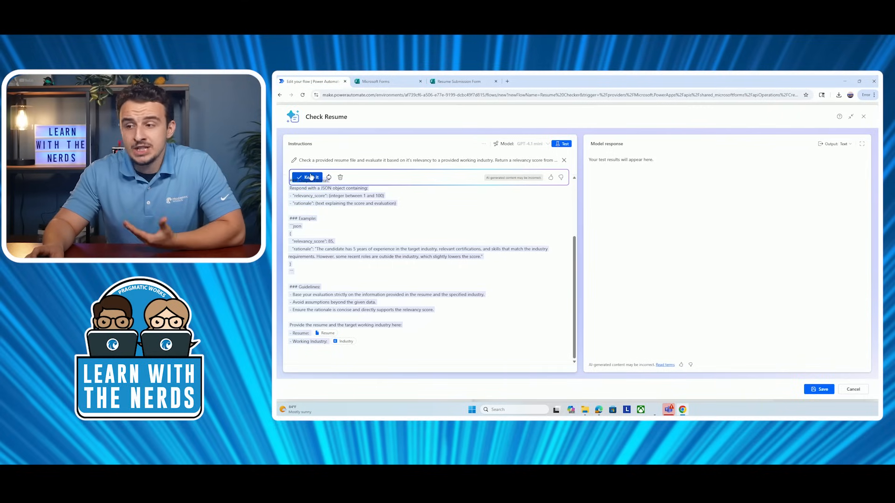
Keep Copilot's draft and check the Resume and Industry input settings.
{"action": "left_click", "coordinate": [311, 177]}
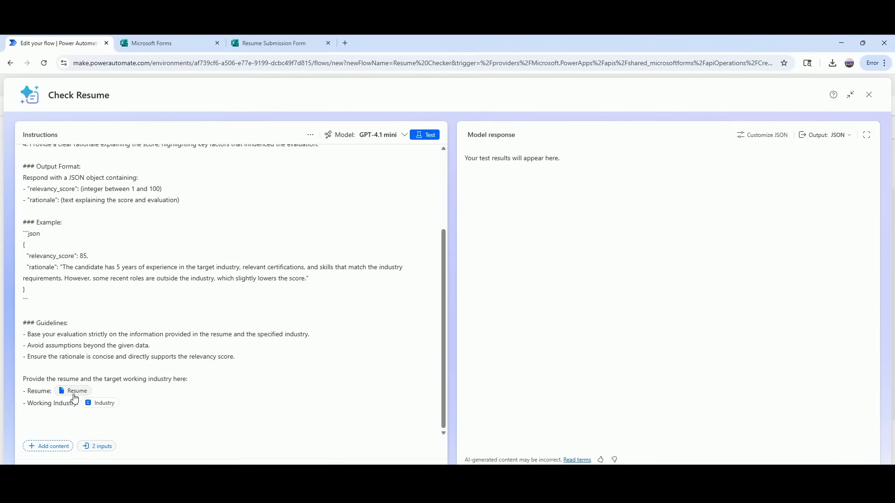
{"action": "left_click", "coordinate": [74, 396]}
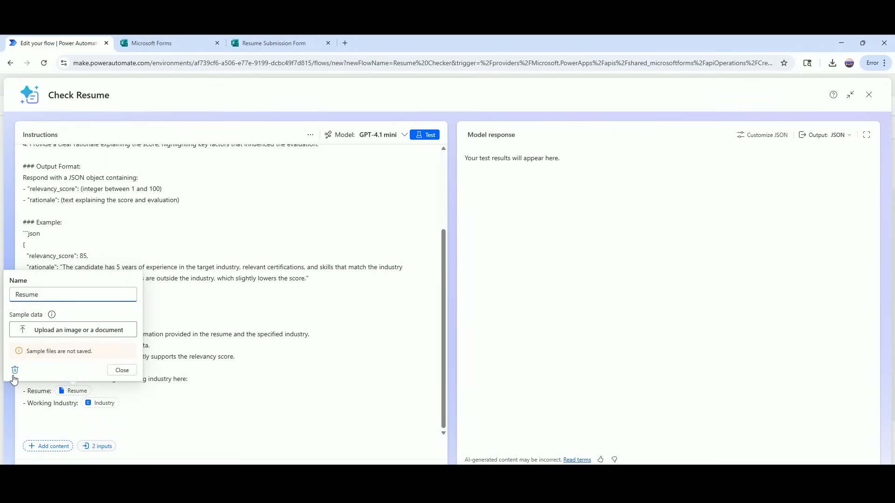
{"action": "left_click", "coordinate": [104, 404]}
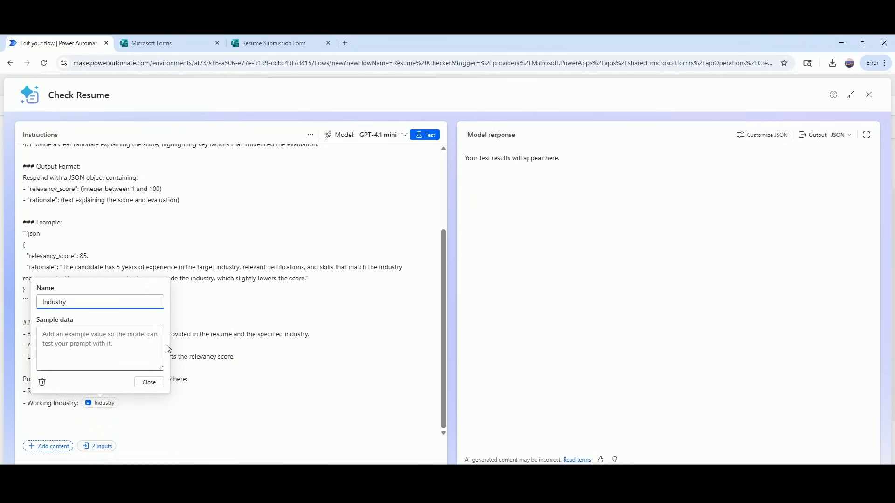
{"action": "left_click", "coordinate": [184, 392]}
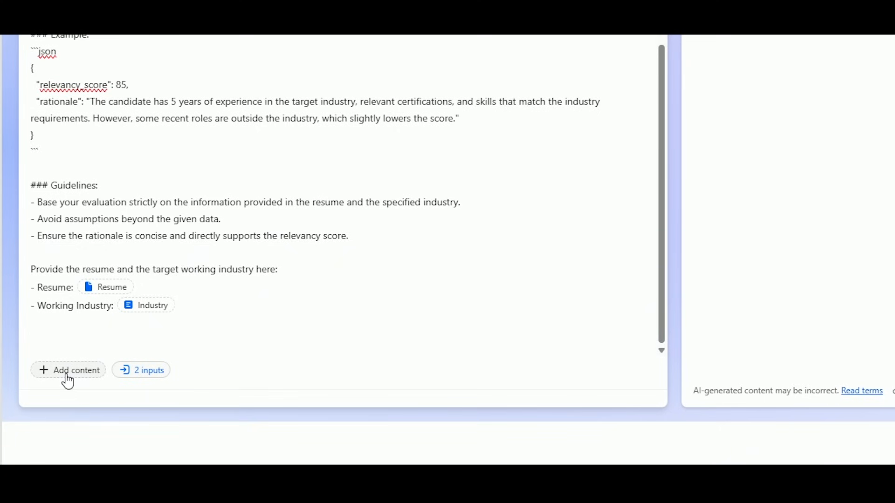
{"action": "left_click", "coordinate": [79, 376]}
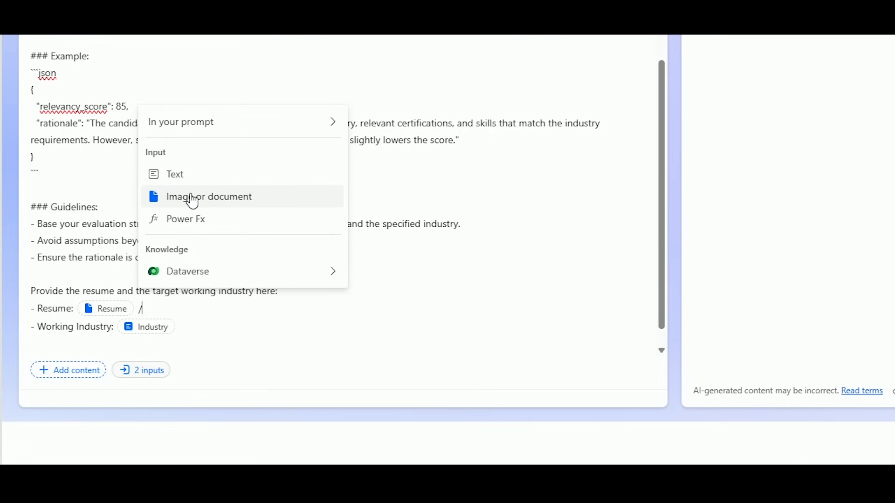
{"action": "left_click", "coordinate": [193, 202]}
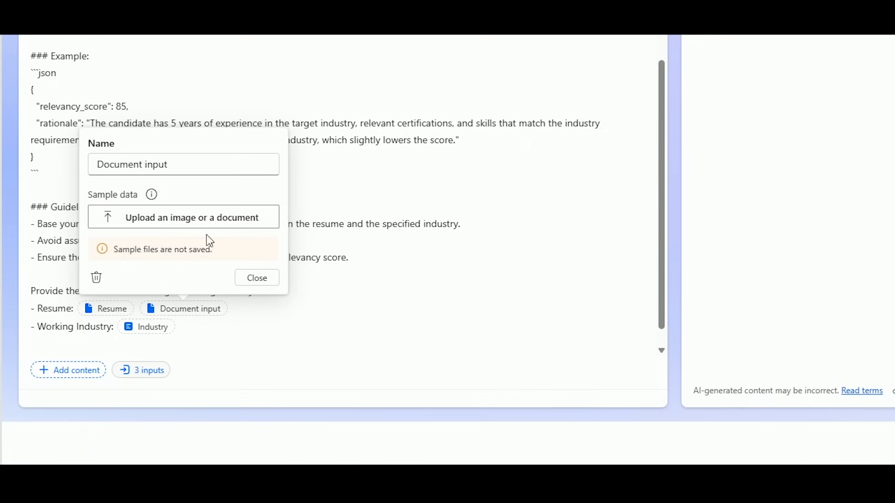
{"action": "left_click", "coordinate": [96, 278]}
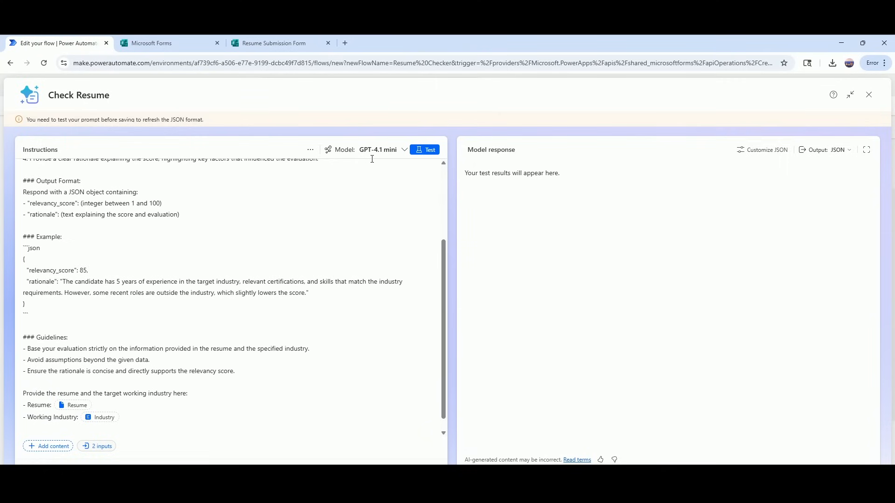
{"action": "left_click", "coordinate": [404, 150]}
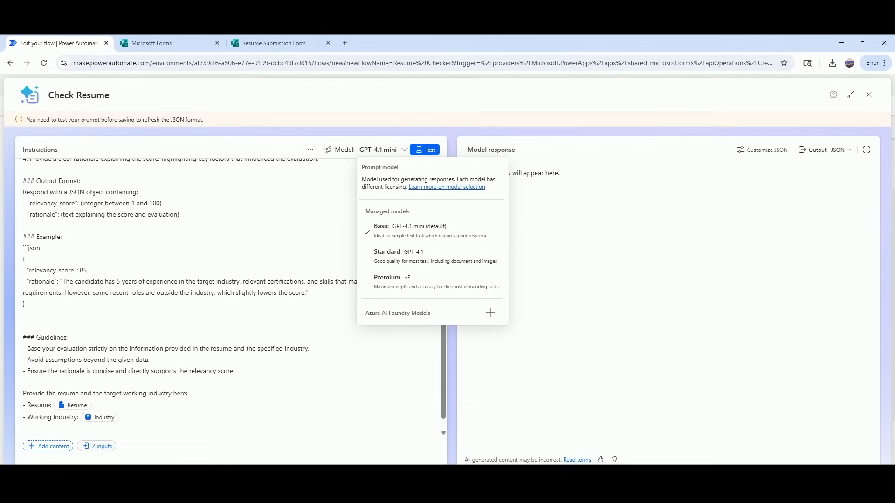
{"action": "key", "text": "Escape"}
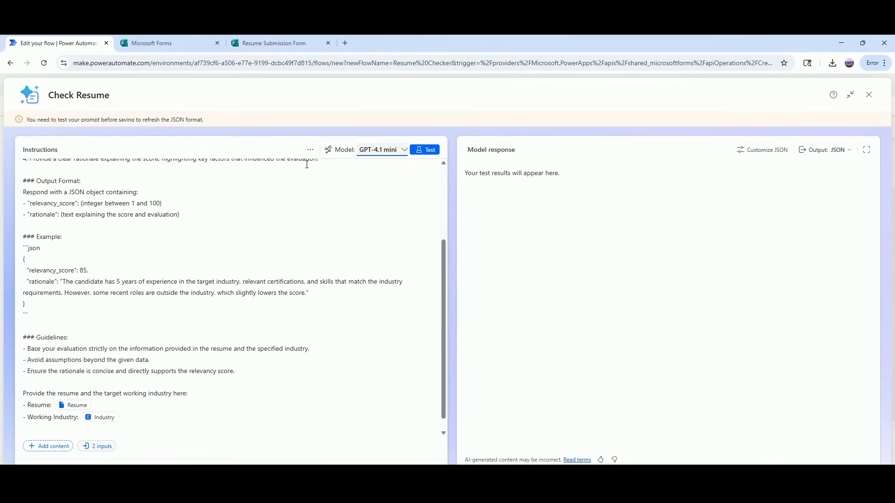
{"action": "left_click", "coordinate": [422, 150]}
Run a test, then open the Resume input's sample data settings after the missing-data warning.
{"action": "left_click", "coordinate": [430, 150]}
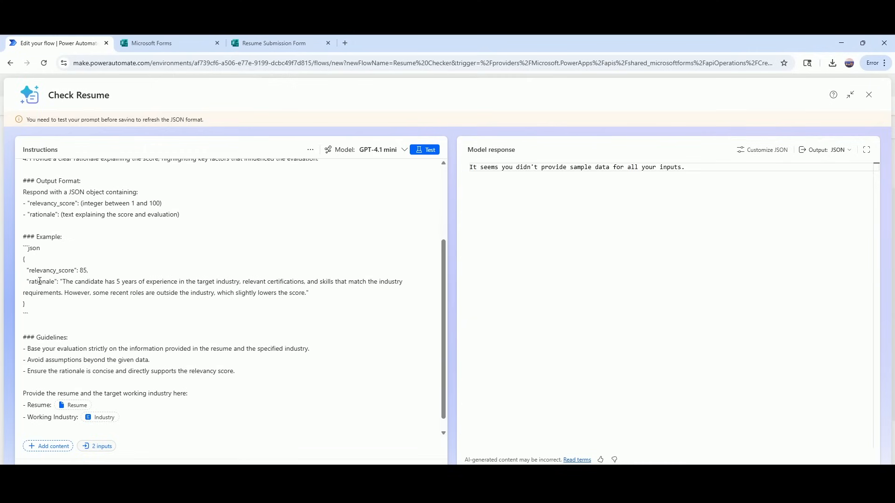
{"action": "left_click", "coordinate": [96, 405]}
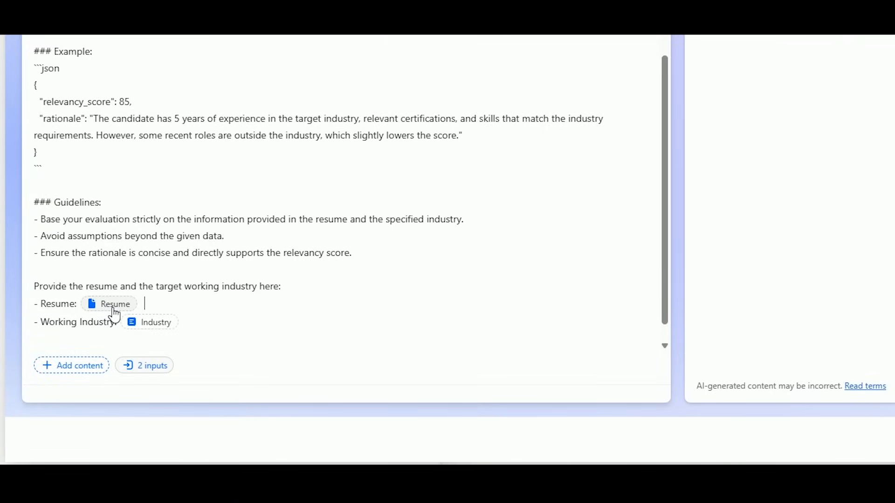
{"action": "left_click", "coordinate": [115, 314]}
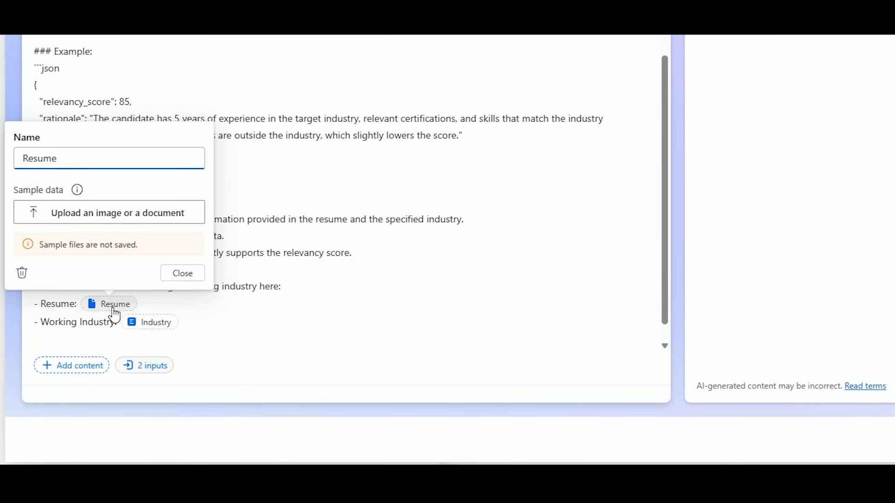
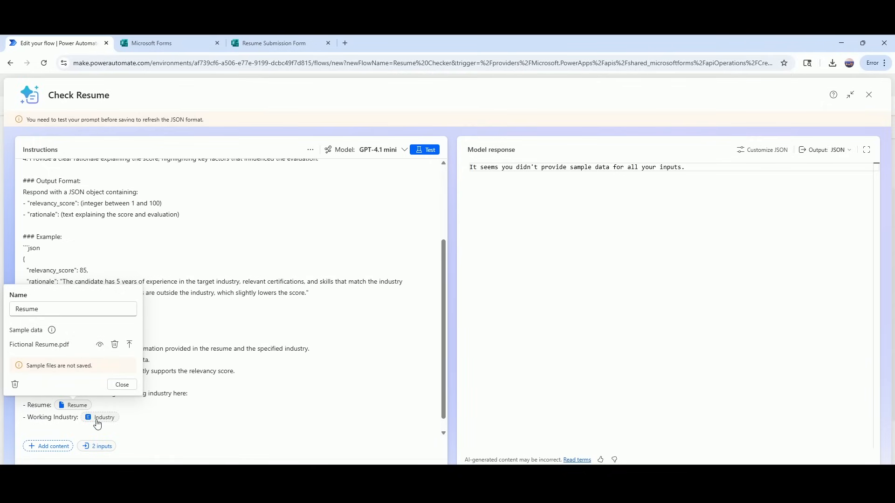
Open the Industry input's sample data box, ready for a sample value.
{"action": "left_click", "coordinate": [98, 418]}
{"action": "left_click", "coordinate": [80, 354]}
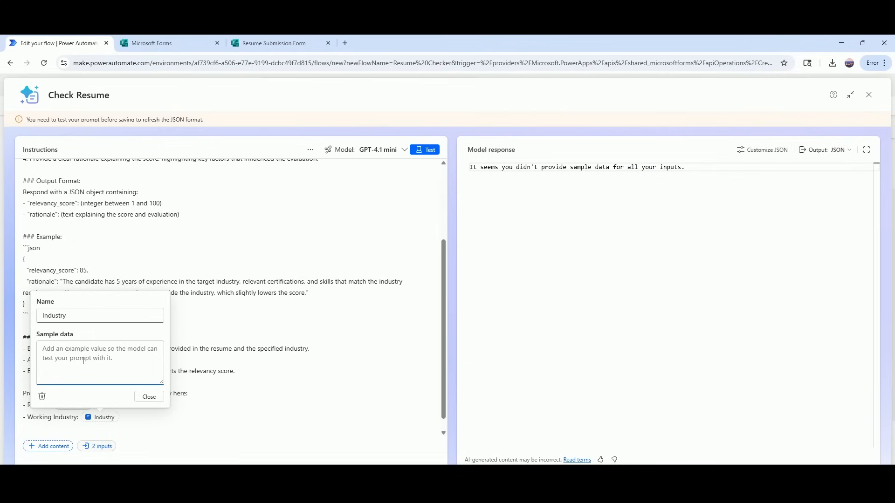
Enter Nursing as the Industry sample and test the prompt, getting relevancy_score 10.
{"action": "type", "text": "Nur"}
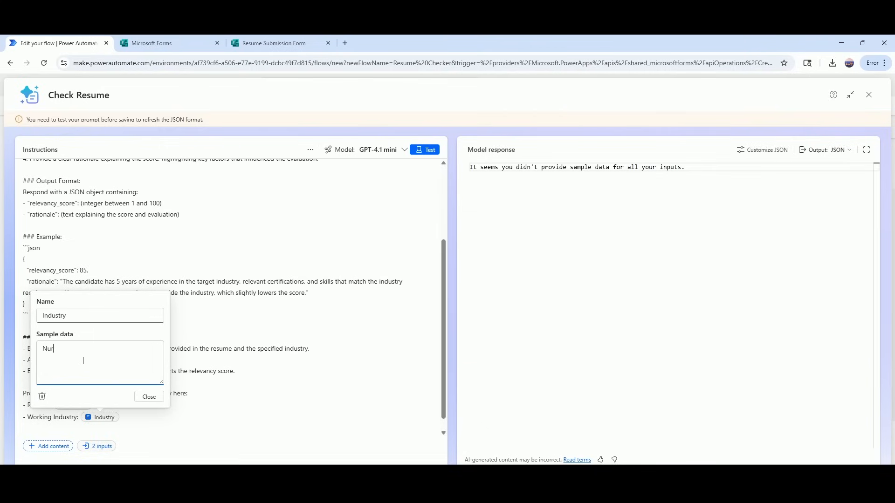
{"action": "type", "text": "sing"}
{"action": "left_click", "coordinate": [429, 153]}
{"action": "left_click", "coordinate": [429, 153]}
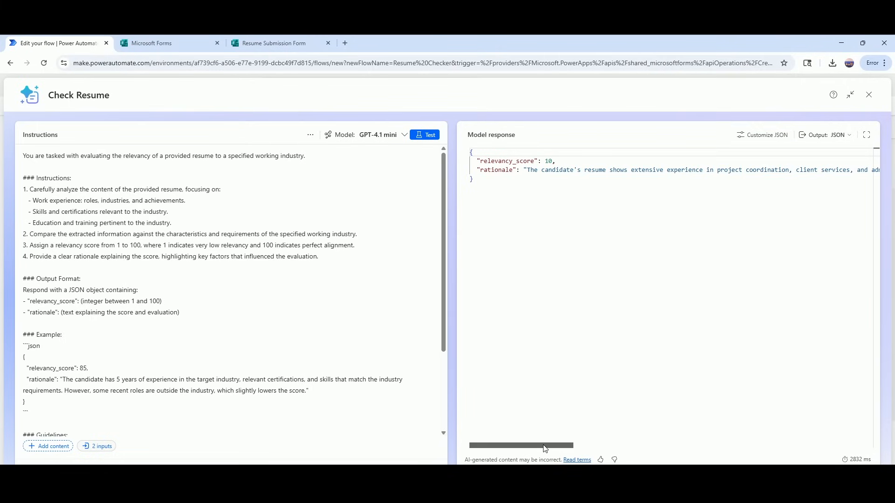
{"action": "mouse_move", "coordinate": [544, 445]}
{"action": "left_mouse_down"}
{"action": "mouse_move", "coordinate": [672, 450]}
{"action": "mouse_move", "coordinate": [701, 437]}
{"action": "mouse_move", "coordinate": [734, 453]}
{"action": "mouse_move", "coordinate": [856, 418]}
{"action": "left_mouse_up"}
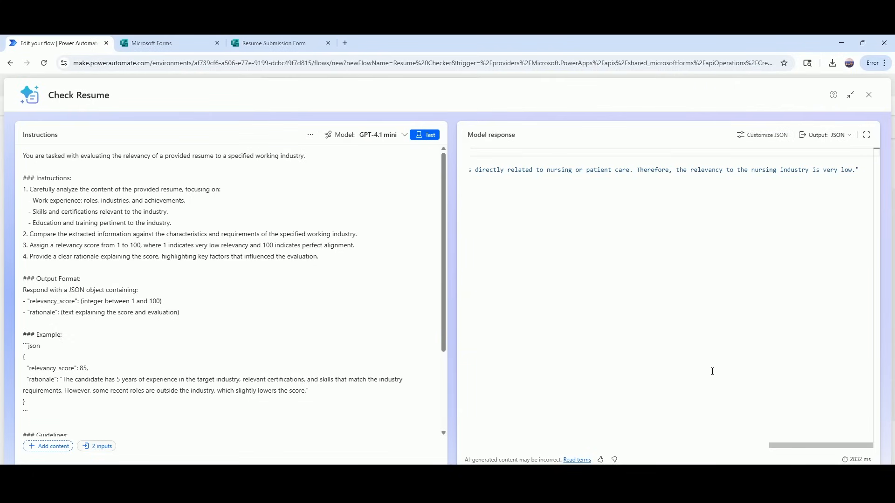
{"action": "scroll", "coordinate": [230, 340], "scroll_direction": "down", "scroll_amount": 3}
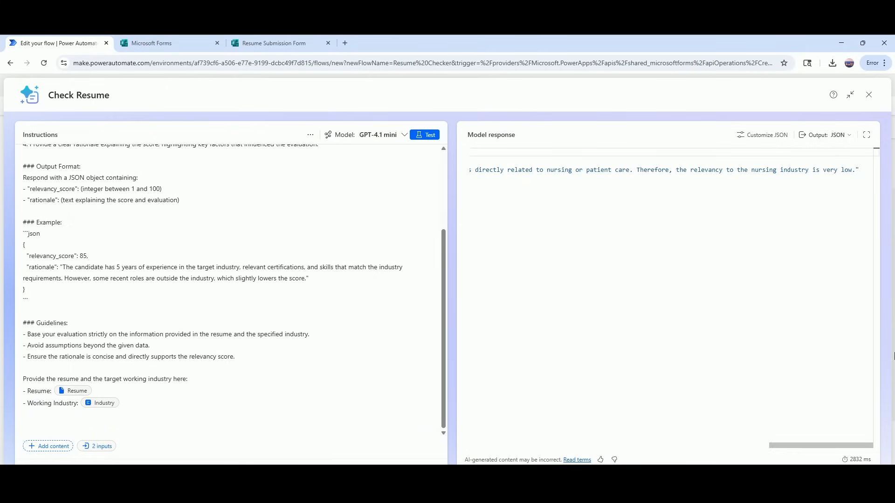
{"action": "left_click_drag", "start_coordinate": [817, 443], "coordinate": [494, 435]}
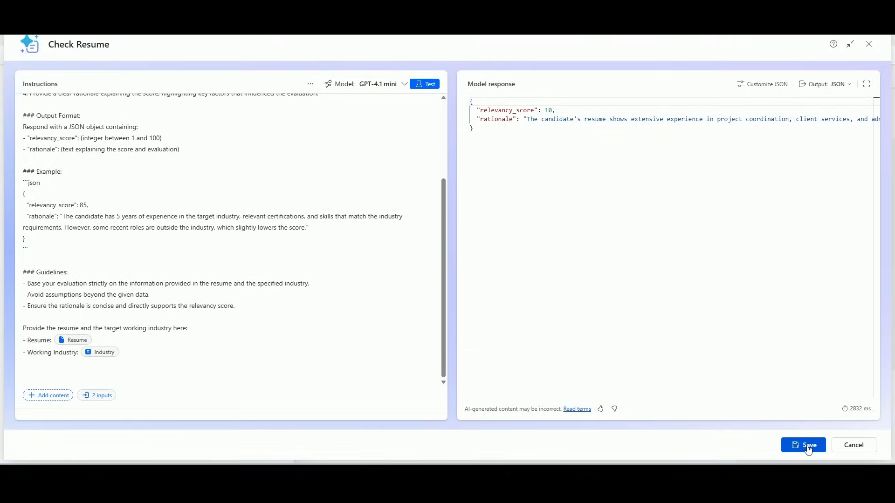
Save the Check Resume prompt and return to the flow's Run a prompt step.
{"action": "left_click", "coordinate": [808, 447]}
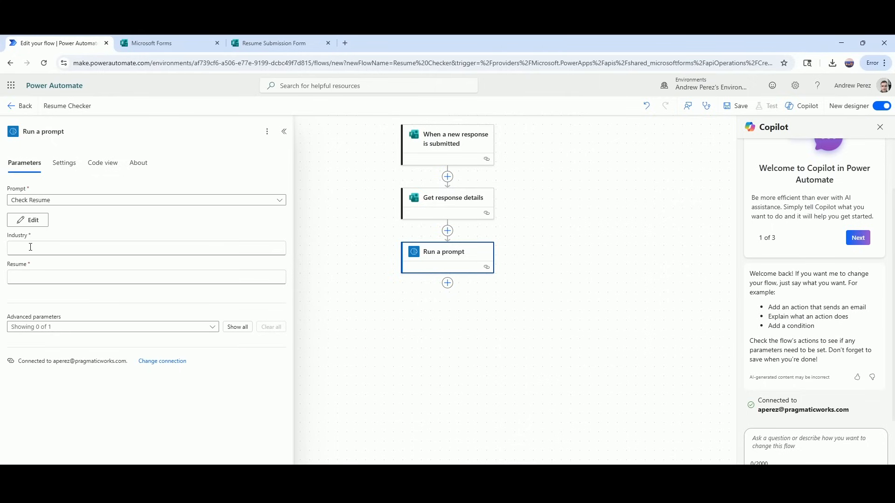
Map the prompt's Industry and Resume to the form's industry and uploaded-resume answers.
{"action": "left_click", "coordinate": [31, 247]}
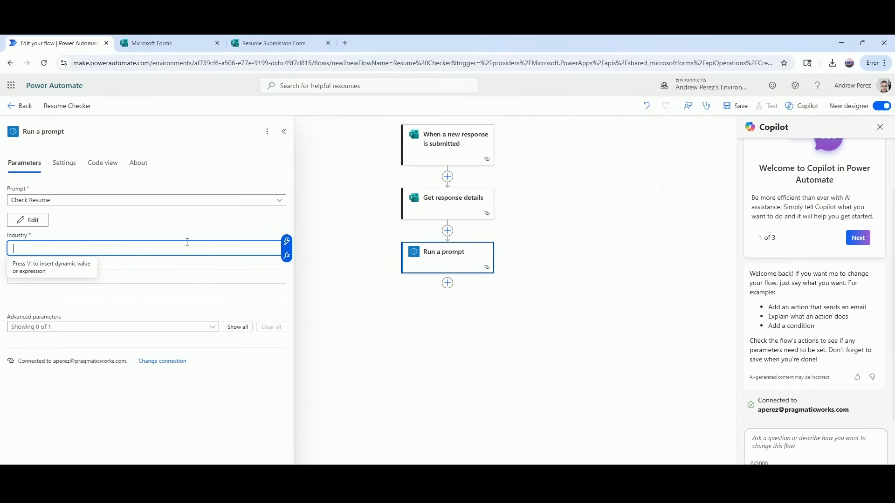
{"action": "left_click", "coordinate": [286, 242]}
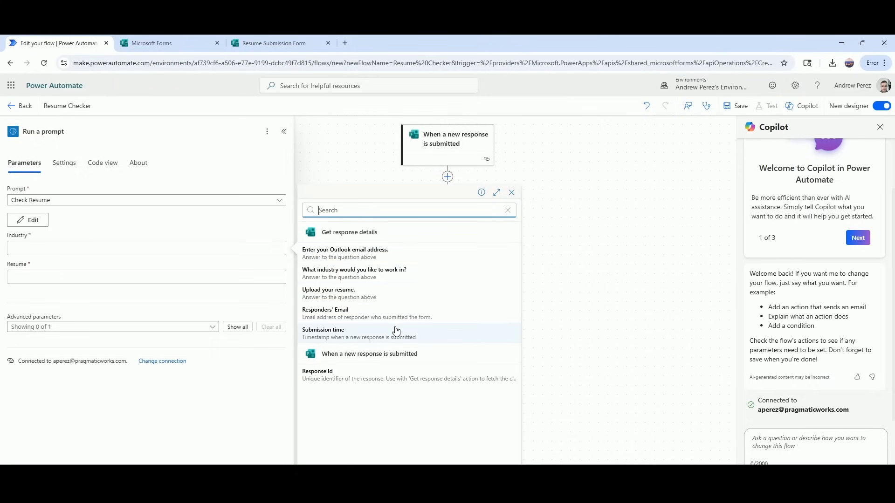
{"action": "left_click", "coordinate": [335, 278]}
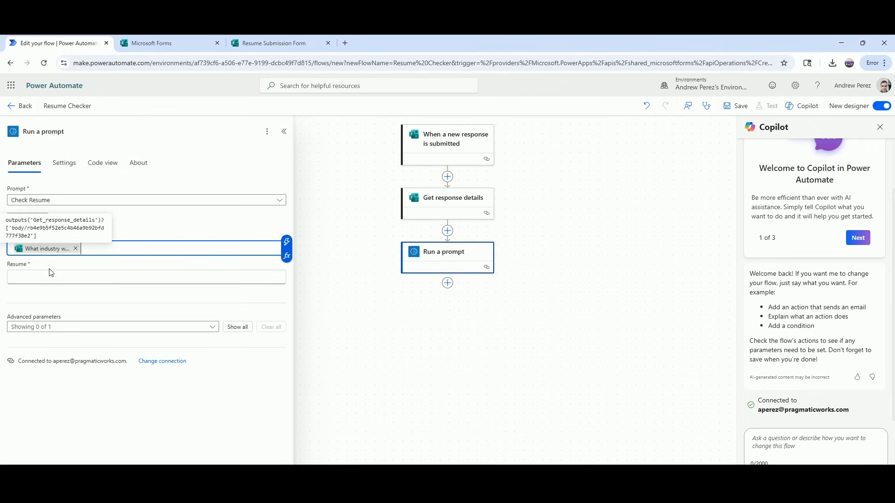
{"action": "left_click", "coordinate": [56, 280]}
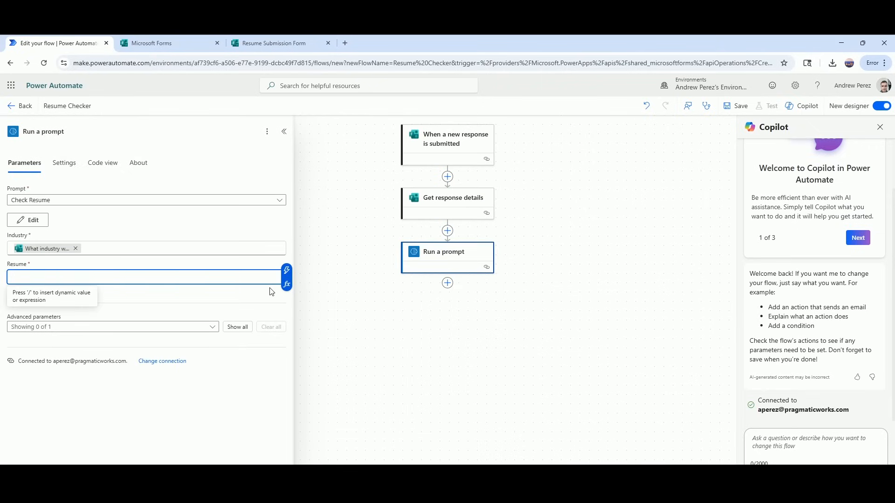
{"action": "left_click", "coordinate": [287, 271]}
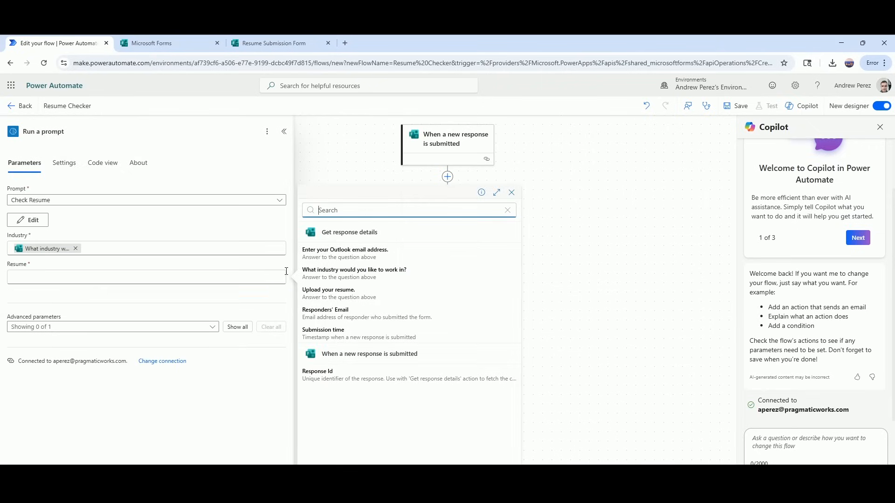
{"action": "left_click", "coordinate": [321, 303]}
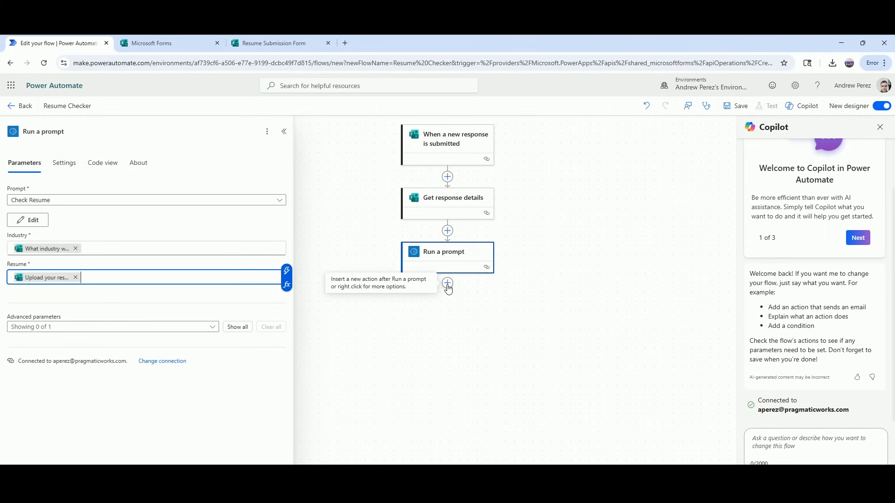
{"action": "left_click", "coordinate": [448, 284]}
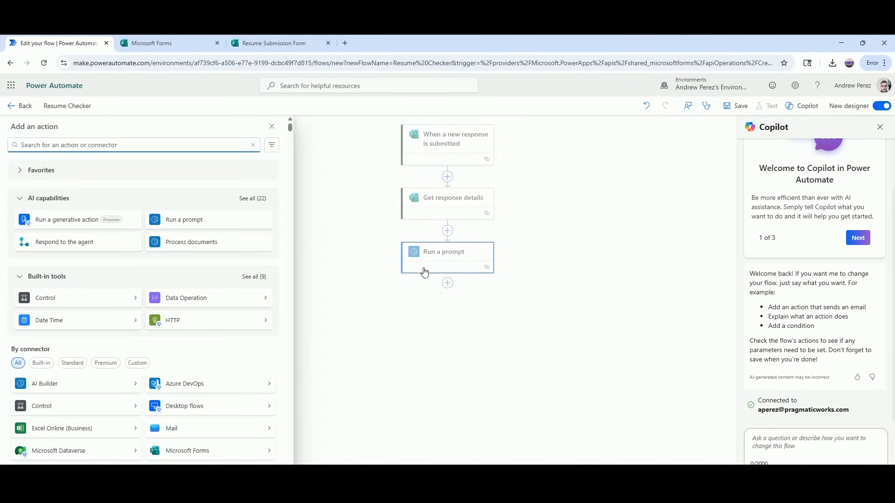
Add a Send an email (V2) action after Run a prompt and select its To field.
{"action": "type", "text": "send"}
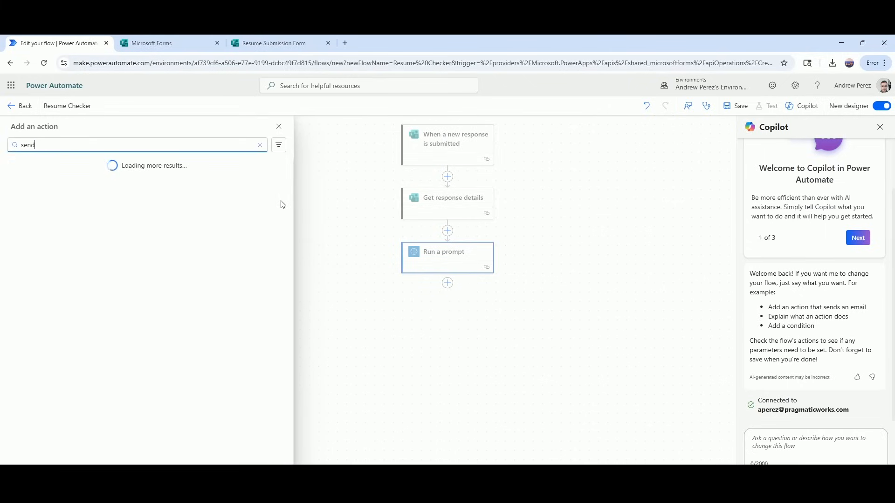
{"action": "type", "text": " an email"}
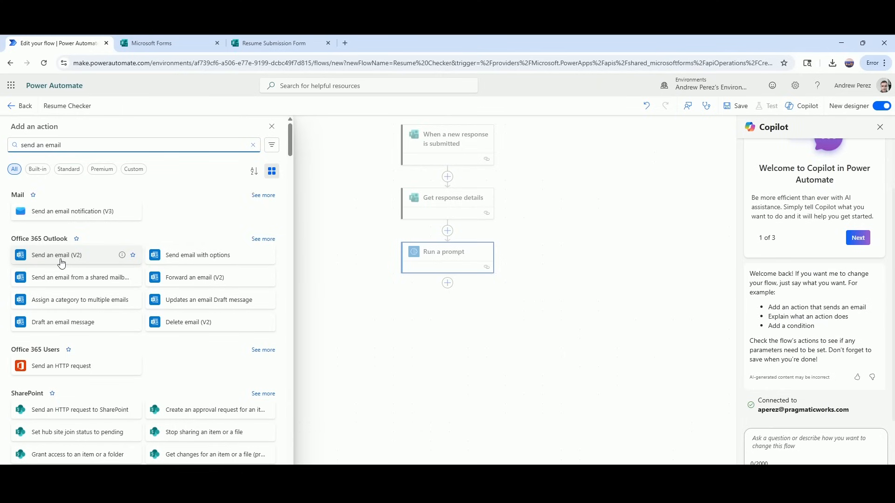
{"action": "left_click", "coordinate": [96, 254]}
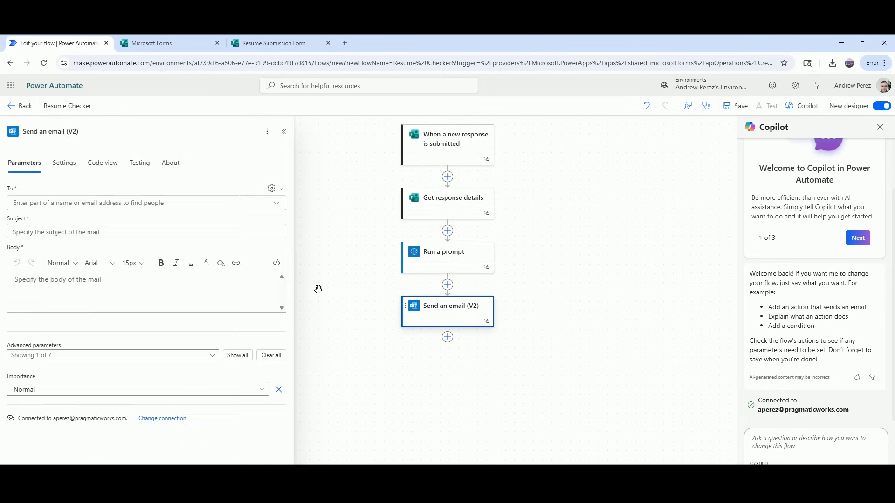
{"action": "left_click", "coordinate": [195, 198]}
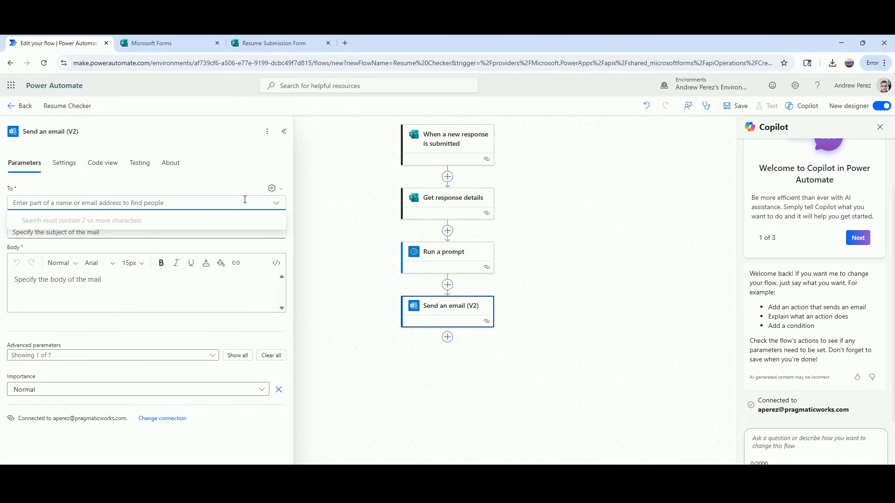
Set the email's To field to the form's 'Enter your Outlook email address' answer.
{"action": "left_click", "coordinate": [272, 189]}
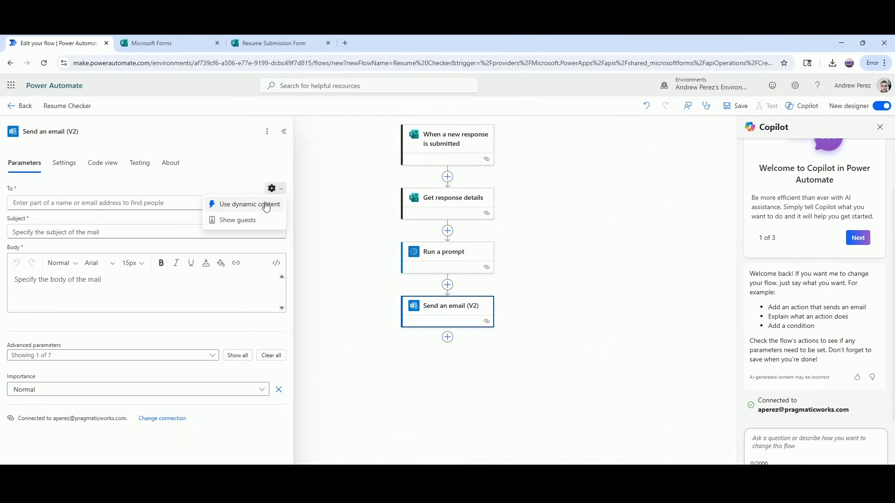
{"action": "left_click", "coordinate": [265, 207]}
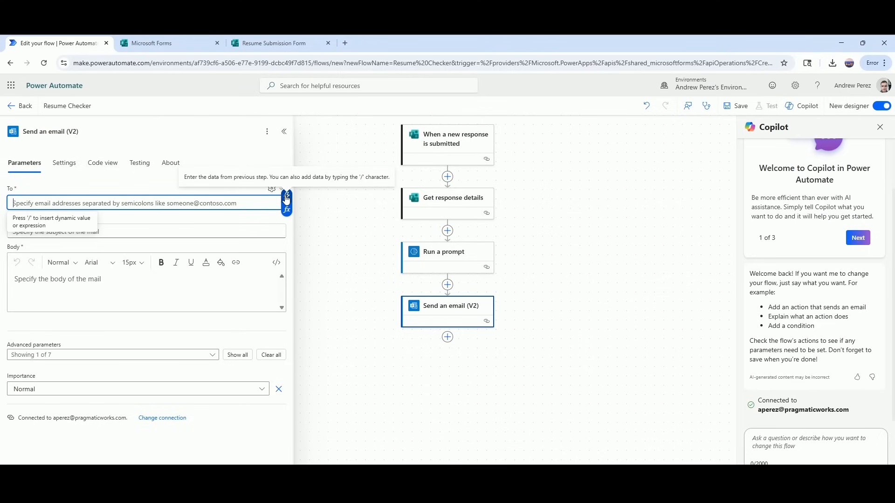
{"action": "left_click", "coordinate": [287, 200]}
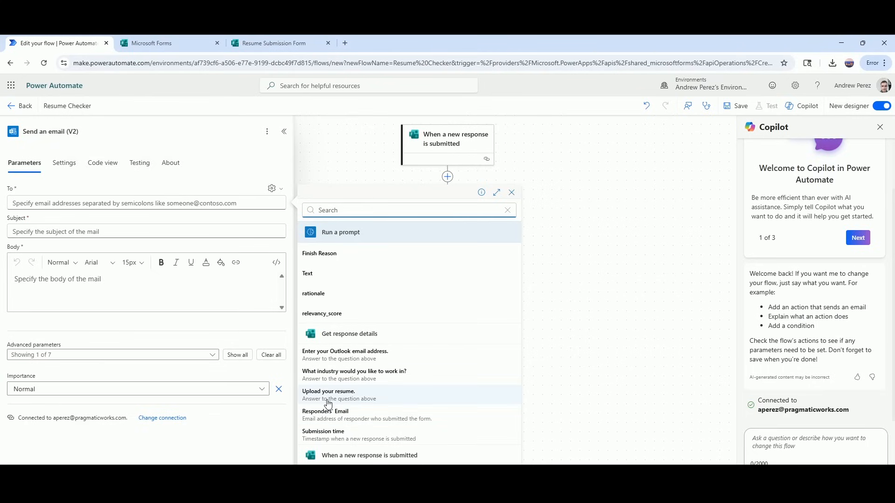
{"action": "left_click", "coordinate": [333, 358]}
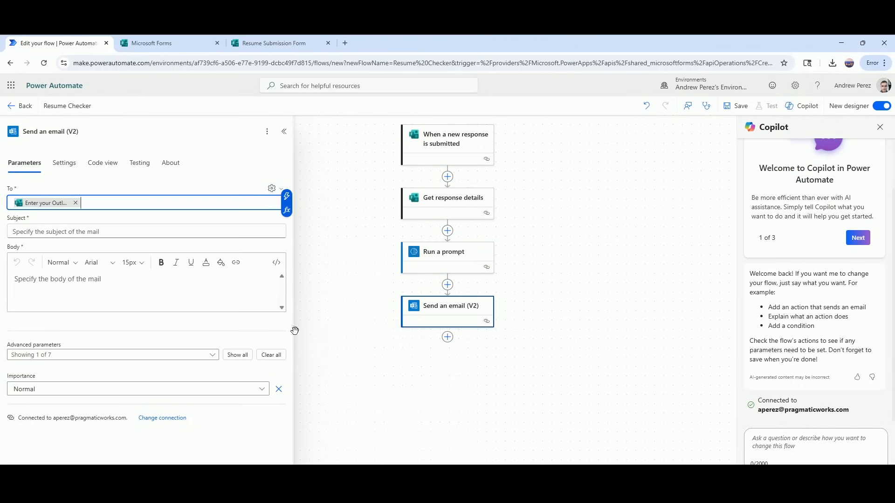
{"action": "left_click", "coordinate": [107, 232]}
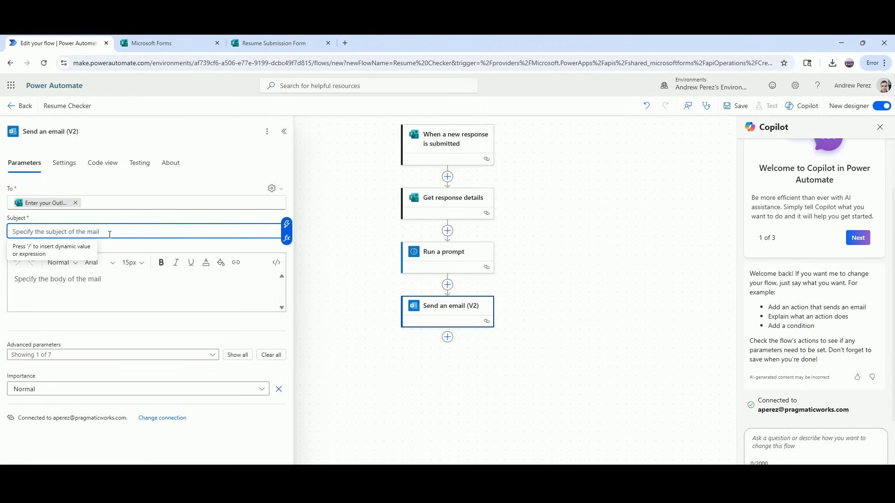
Set the subject 'Your resume evaluation has been completed' and add a 'Relevancy:' line with relevancy_score.
{"action": "type", "text": "Your "}
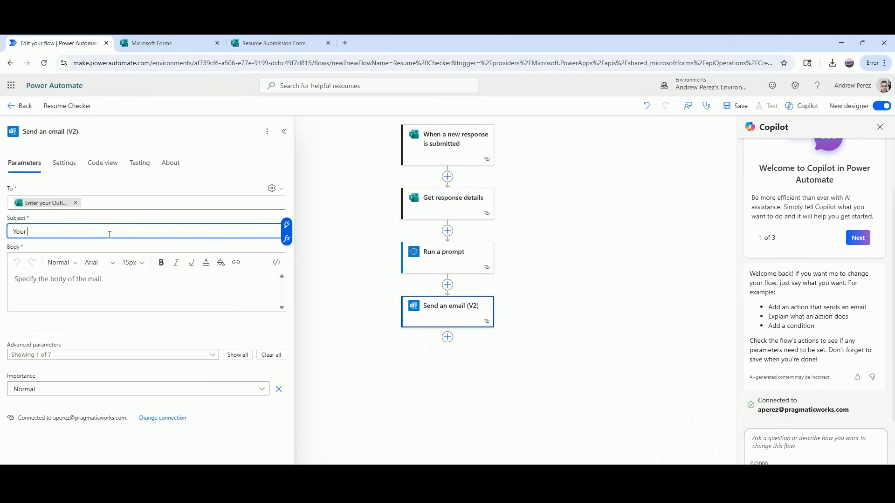
{"action": "type", "text": "resume evaluation has been completed"}
{"action": "left_click", "coordinate": [122, 287]}
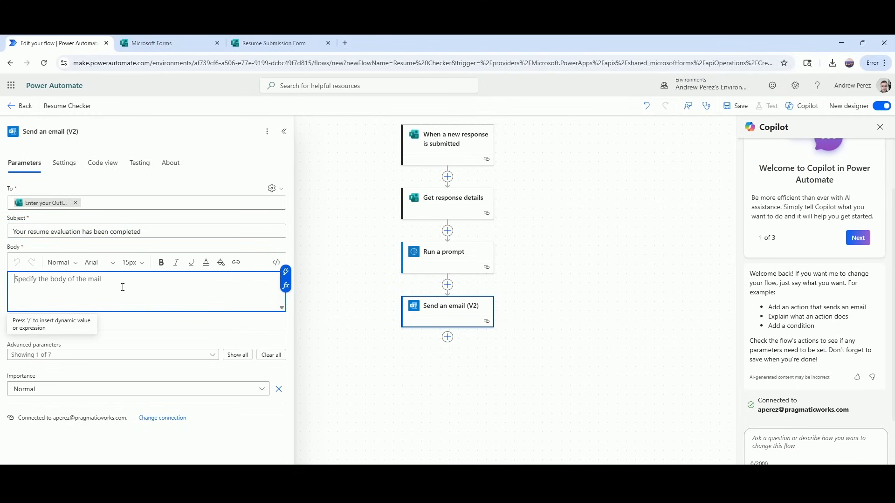
{"action": "type", "text": "Re"}
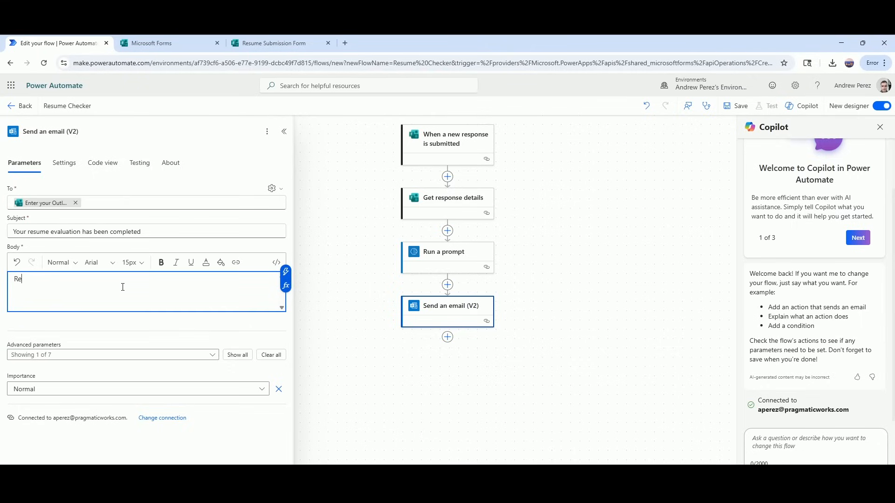
{"action": "type", "text": "levancy: %"}
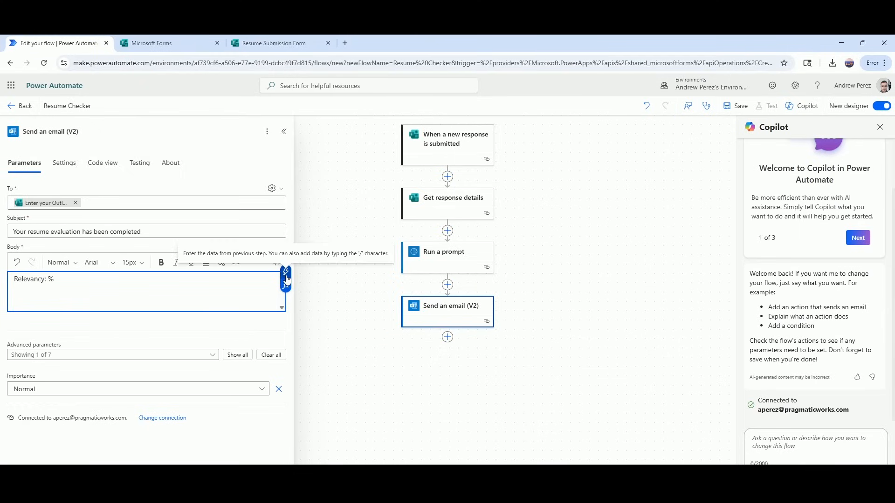
{"action": "left_click", "coordinate": [286, 273]}
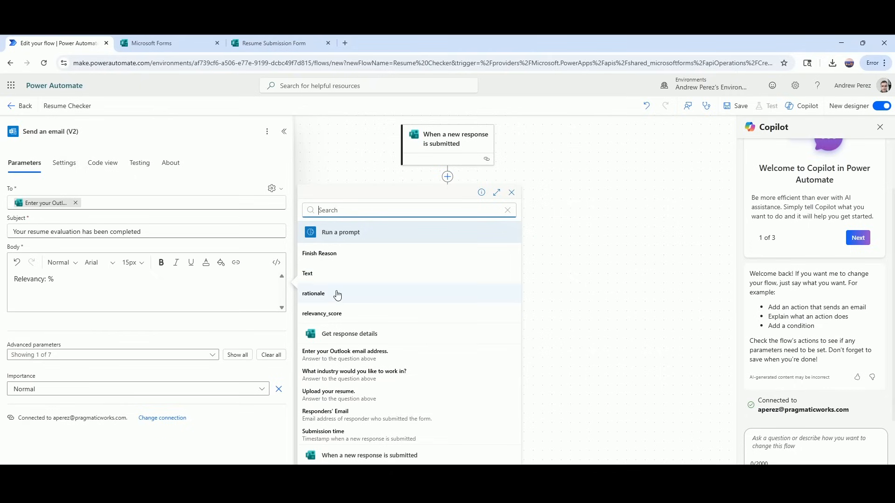
{"action": "left_click", "coordinate": [336, 316]}
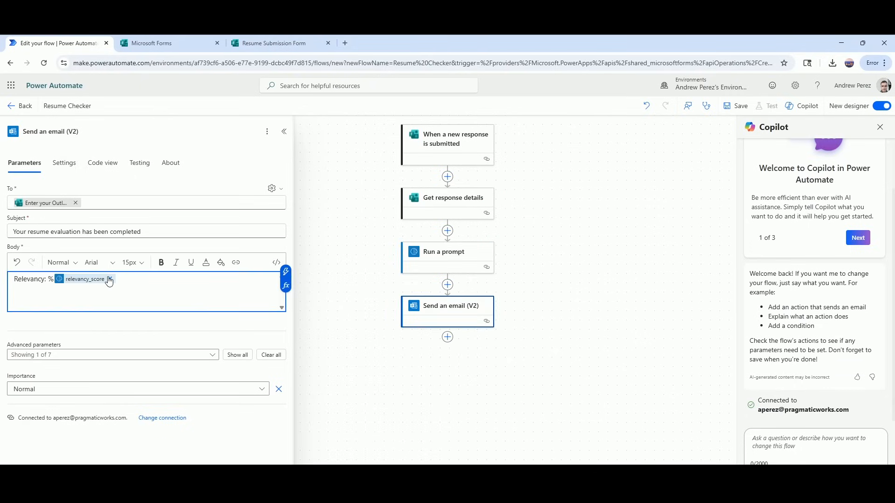
Add an 'Explanation' line with the rationale value to the body and save the flow.
{"action": "key", "text": "Return"}
{"action": "key", "text": "Return"}
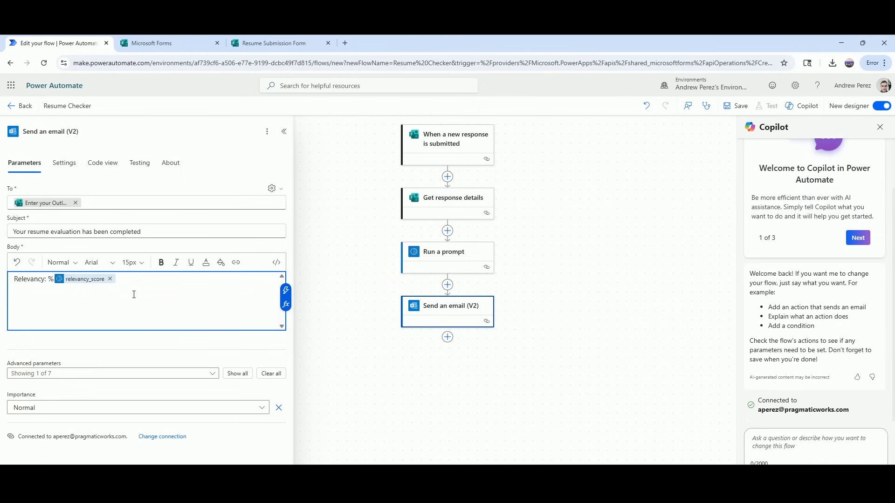
{"action": "type", "text": "Explanation:"}
{"action": "left_click", "coordinate": [287, 292]}
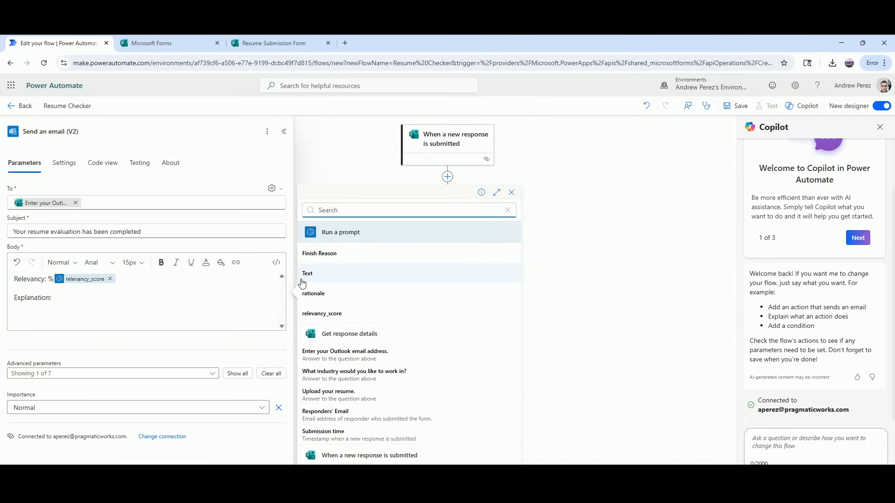
{"action": "left_click", "coordinate": [320, 294]}
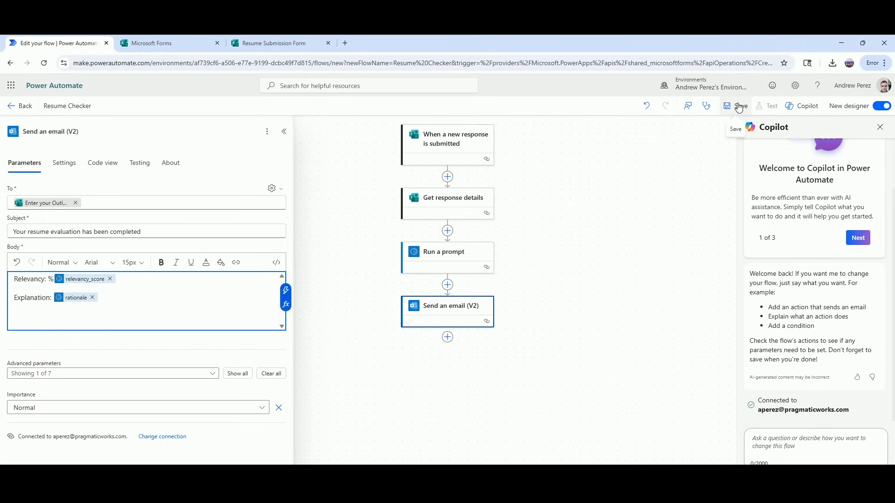
{"action": "left_click", "coordinate": [739, 106]}
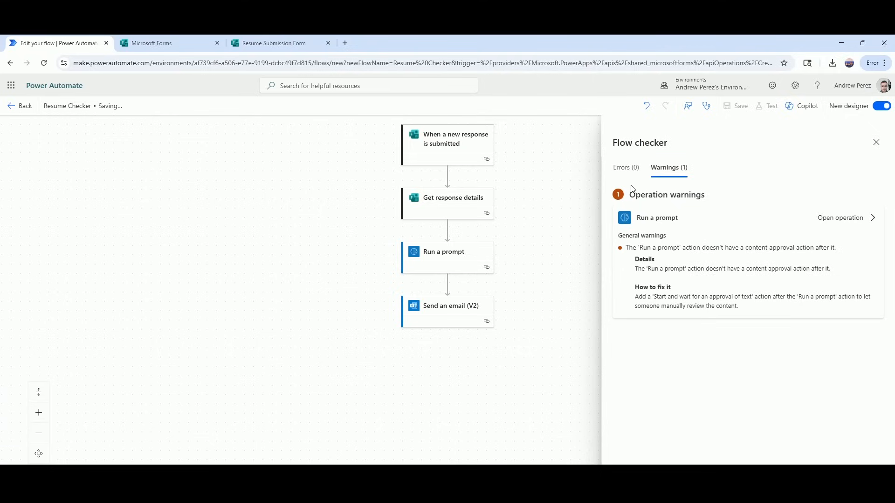
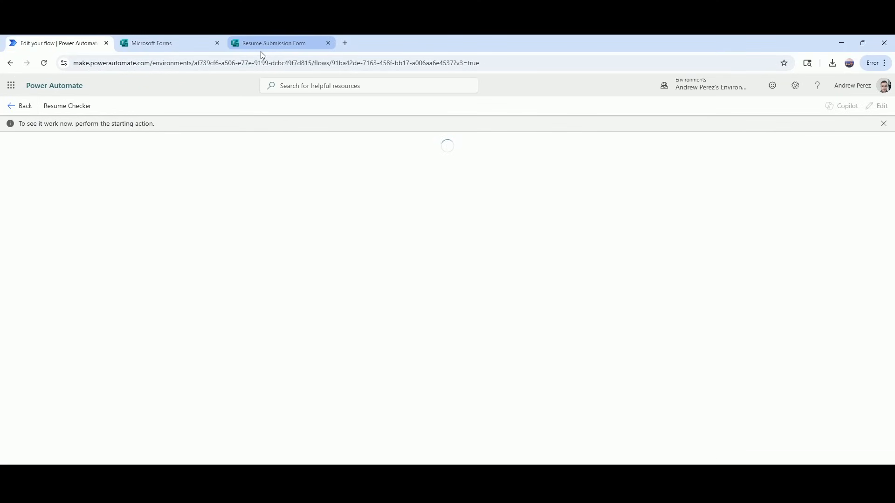
Preview the Resume Submission Form and enter a test email address and the industry 'Communication'.
{"action": "left_click", "coordinate": [263, 44]}
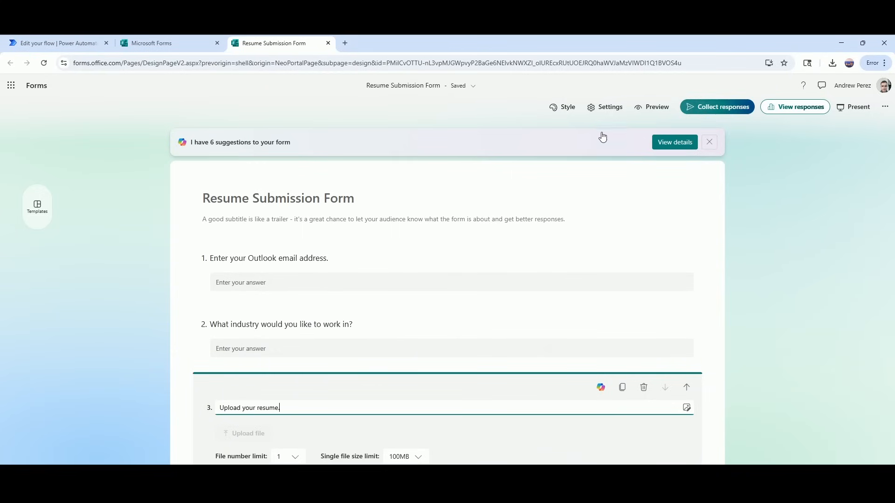
{"action": "left_click", "coordinate": [650, 108]}
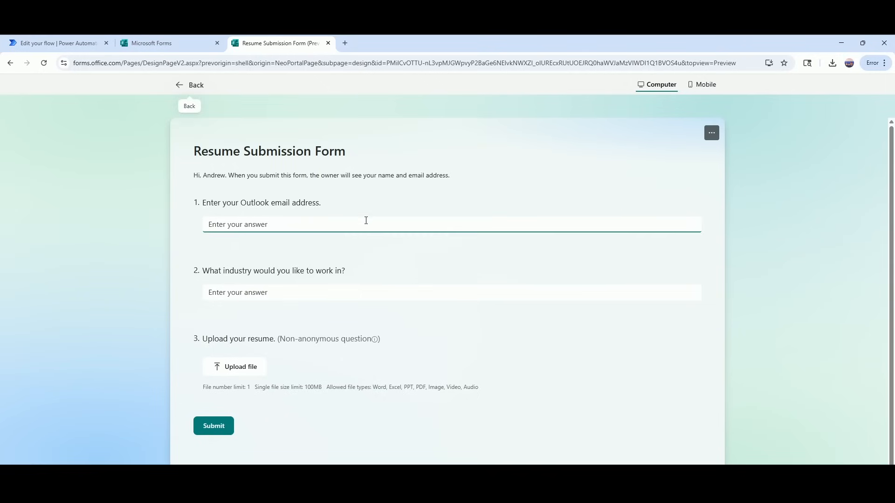
{"action": "left_click", "coordinate": [366, 224]}
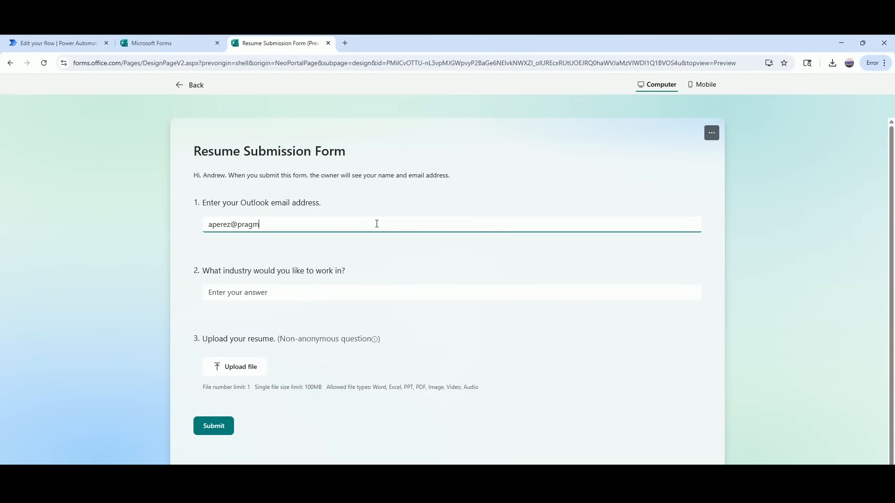
{"action": "left_click", "coordinate": [322, 286]}
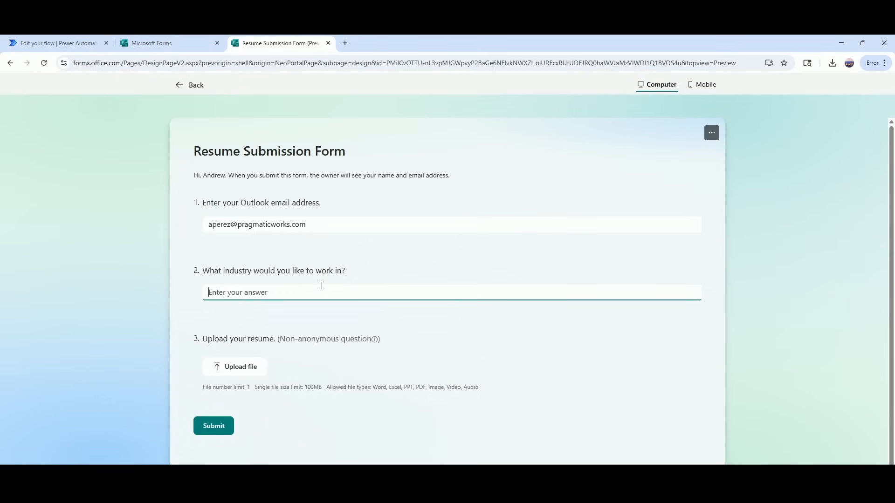
{"action": "type", "text": "Communications"}
Attach the Fictional Resume file and submit the test response.
{"action": "left_click", "coordinate": [244, 369]}
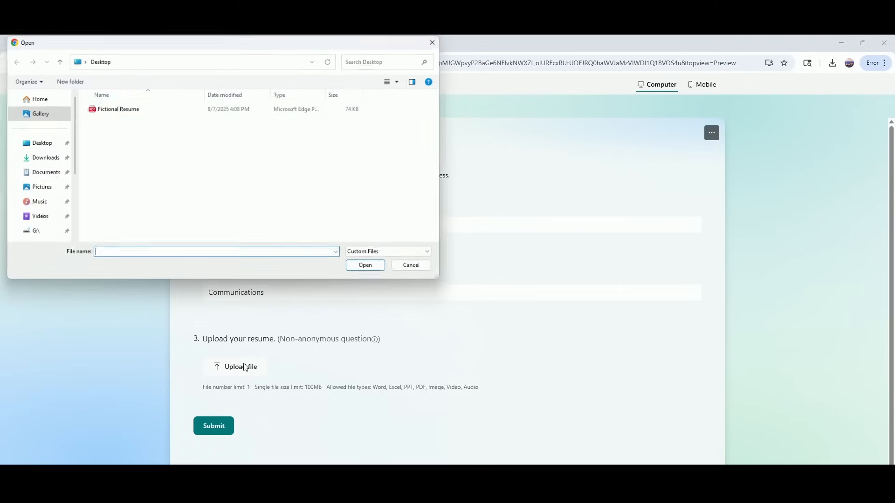
{"action": "left_click", "coordinate": [205, 108]}
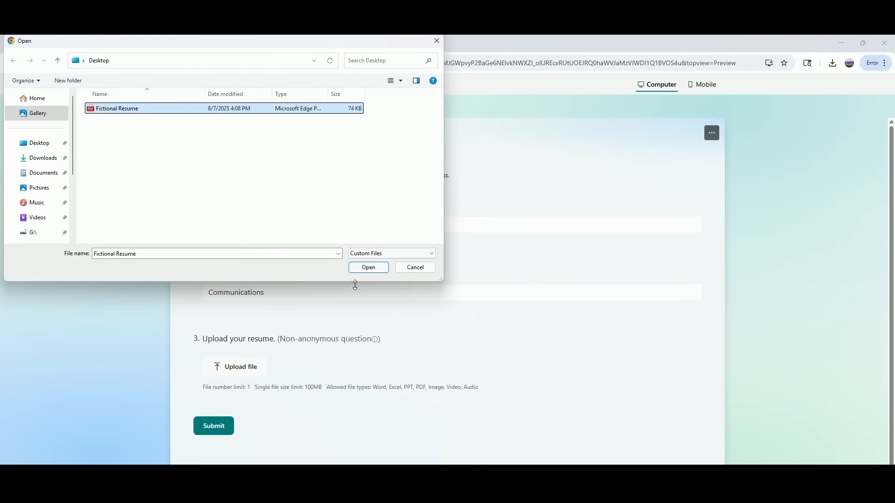
{"action": "left_click", "coordinate": [366, 266]}
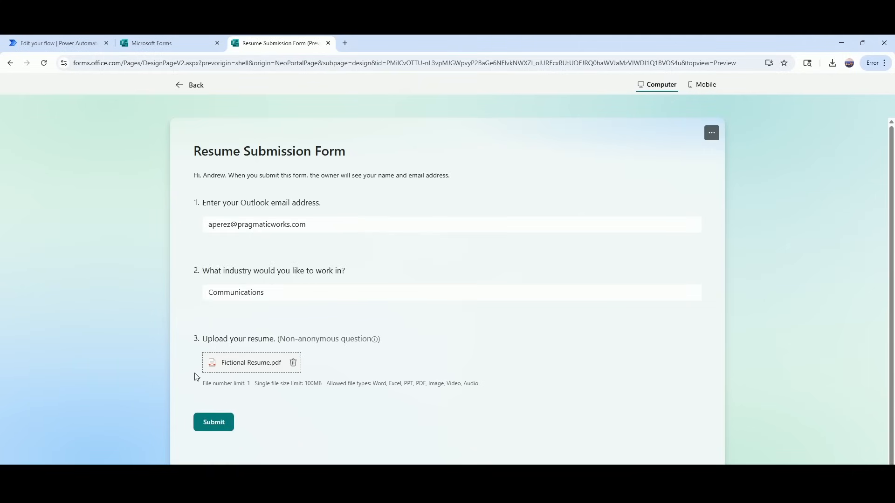
{"action": "left_click", "coordinate": [216, 430]}
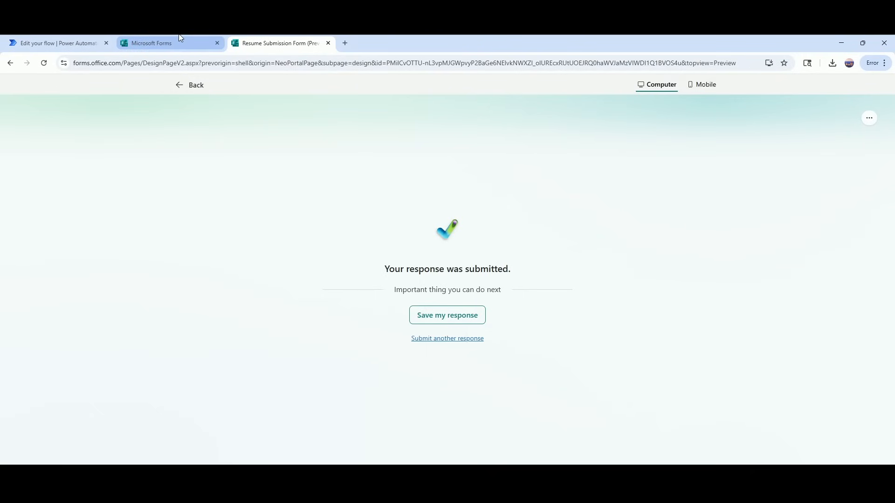
Inspect the failed Run a prompt step's BadRequest error and the resume file name it received.
{"action": "mouse_move", "coordinate": [152, 37]}
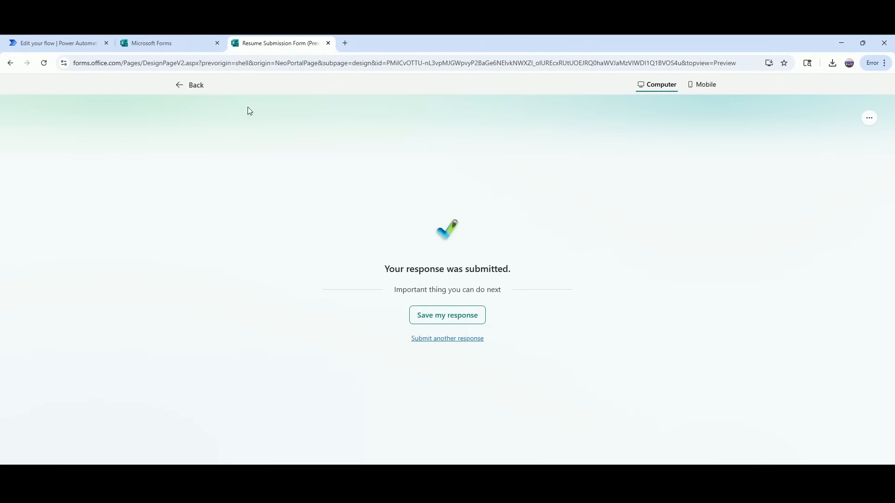
{"action": "left_click", "coordinate": [51, 43]}
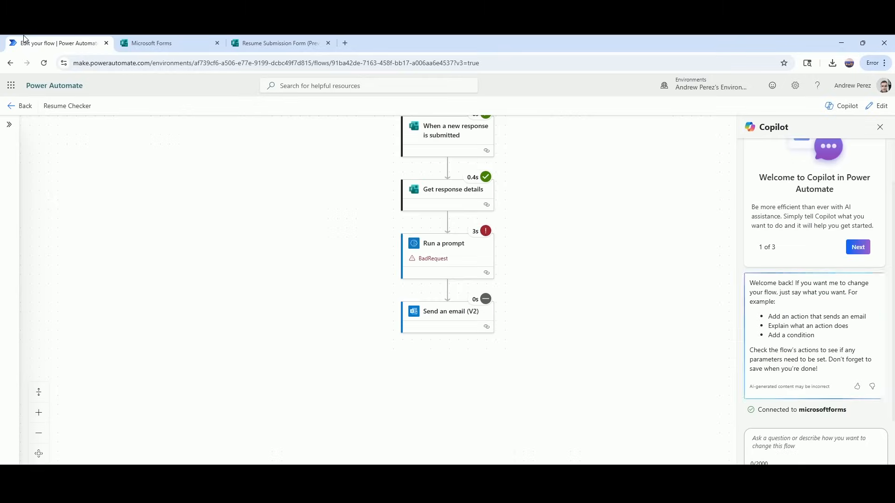
{"action": "left_click", "coordinate": [454, 251]}
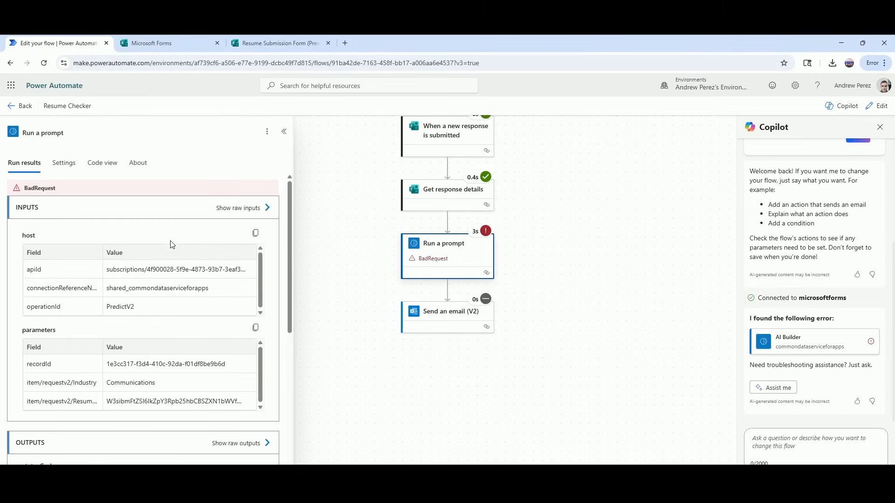
{"action": "scroll", "coordinate": [173, 238], "scroll_direction": "down", "scroll_amount": 1}
{"action": "scroll", "coordinate": [173, 233], "scroll_direction": "down", "scroll_amount": 5}
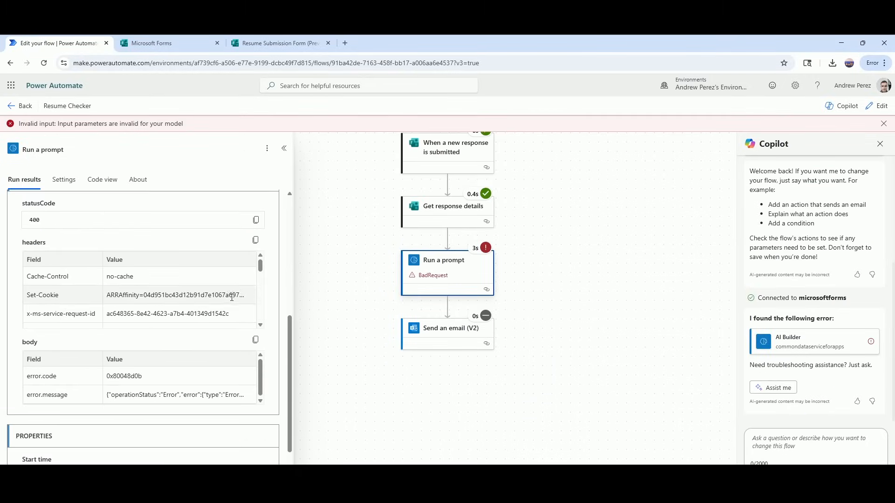
{"action": "scroll", "coordinate": [232, 298], "scroll_direction": "down", "scroll_amount": 4}
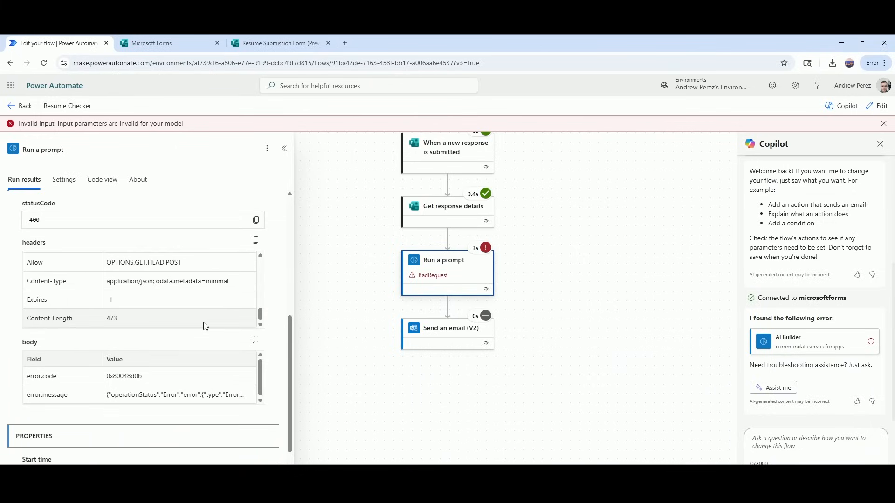
{"action": "left_click_drag", "start_coordinate": [260, 362], "coordinate": [260, 410]}
{"action": "scroll", "coordinate": [260, 412], "scroll_direction": "down", "scroll_amount": 3}
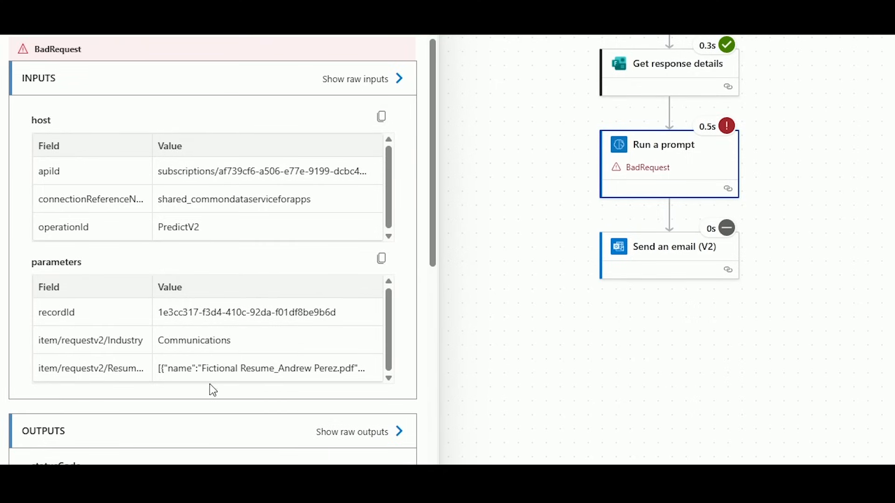
{"action": "left_click_drag", "start_coordinate": [201, 370], "coordinate": [359, 364]}
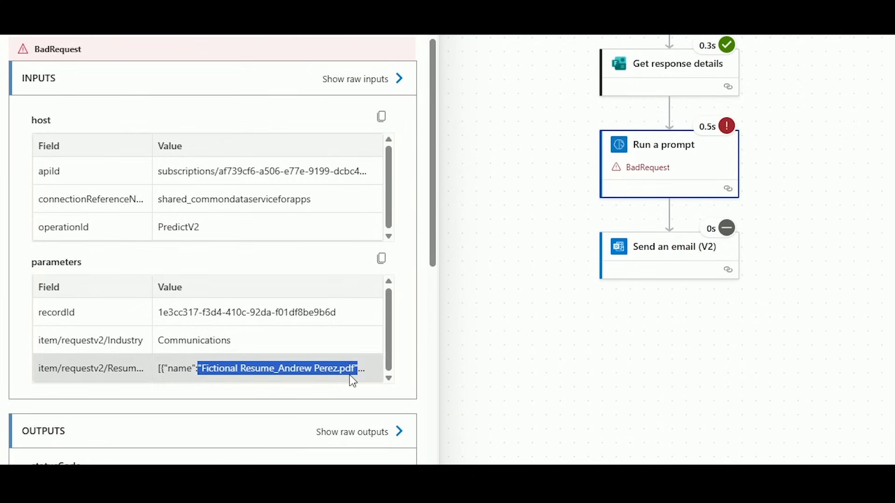
{"action": "left_click", "coordinate": [351, 380]}
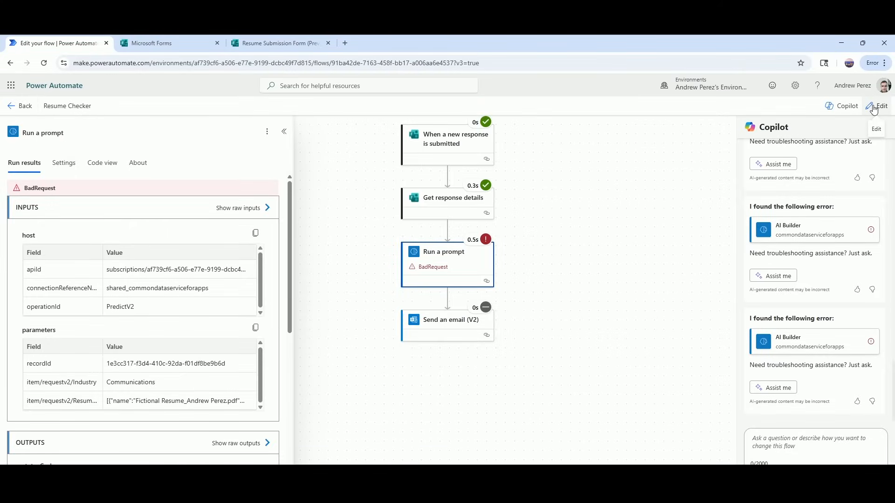
In edit mode, insert a OneDrive 'Get file content using path' action before Run a prompt.
{"action": "left_click", "coordinate": [874, 107]}
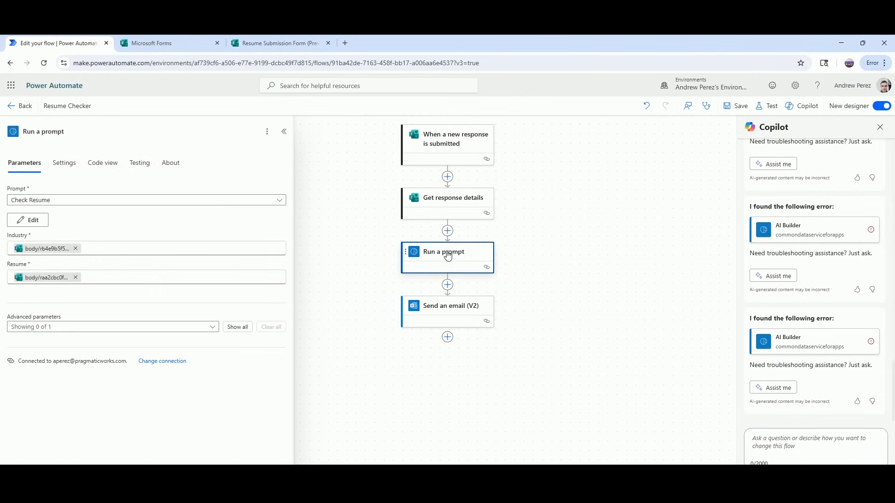
{"action": "left_click", "coordinate": [448, 231]}
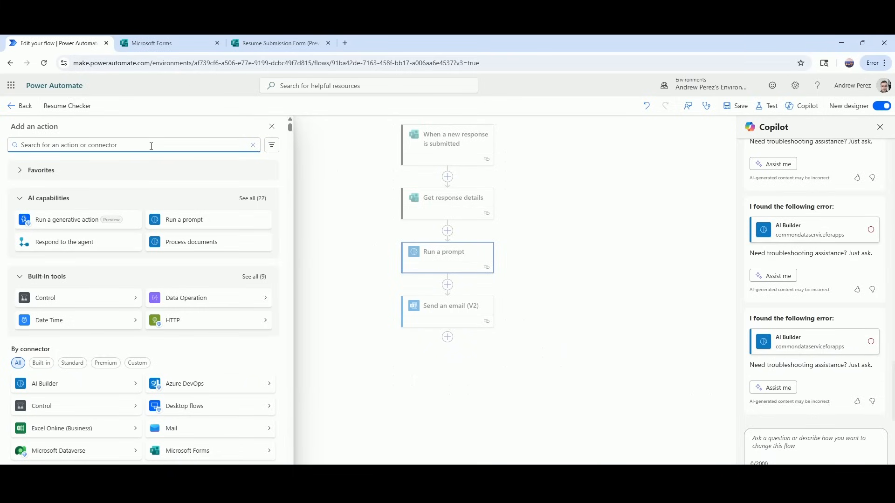
{"action": "type", "text": "get file"}
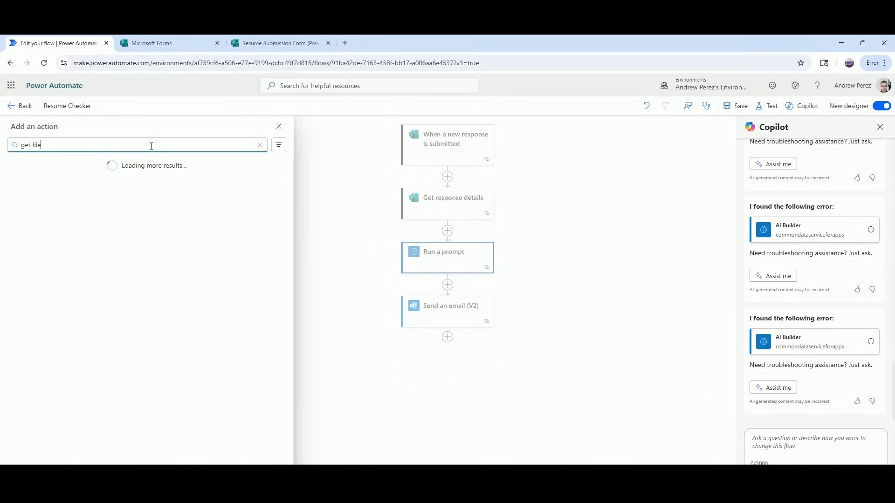
{"action": "type", "text": " content"}
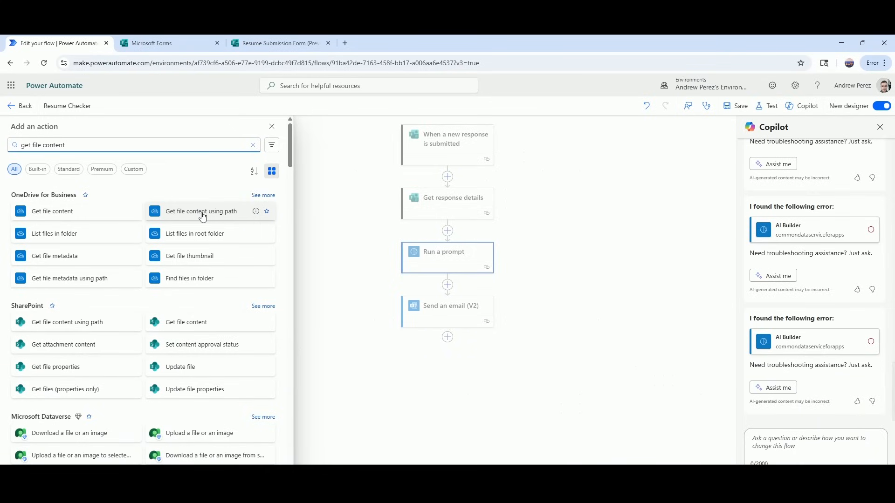
{"action": "left_click", "coordinate": [207, 218]}
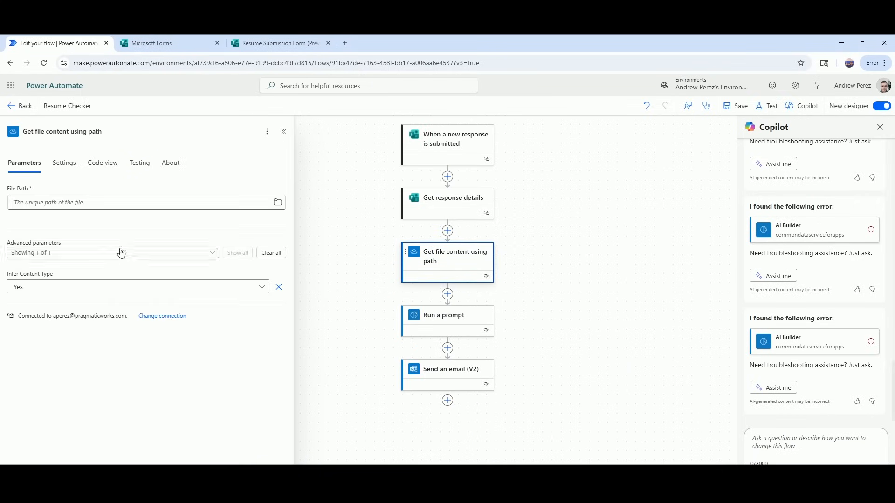
Browse OneDrive Root > Apps > Microsoft Forms > Resume Submission Form > Question to view the resume files.
{"action": "left_click", "coordinate": [279, 202]}
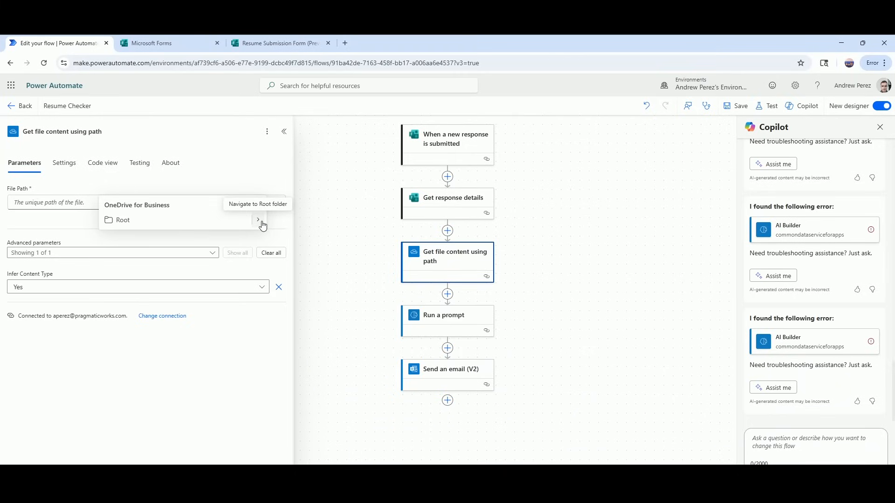
{"action": "left_click", "coordinate": [259, 221]}
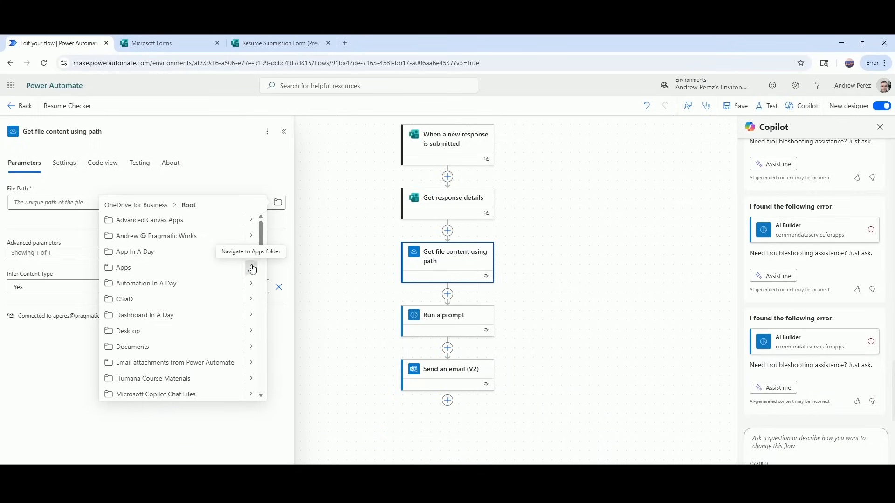
{"action": "left_click", "coordinate": [251, 268]}
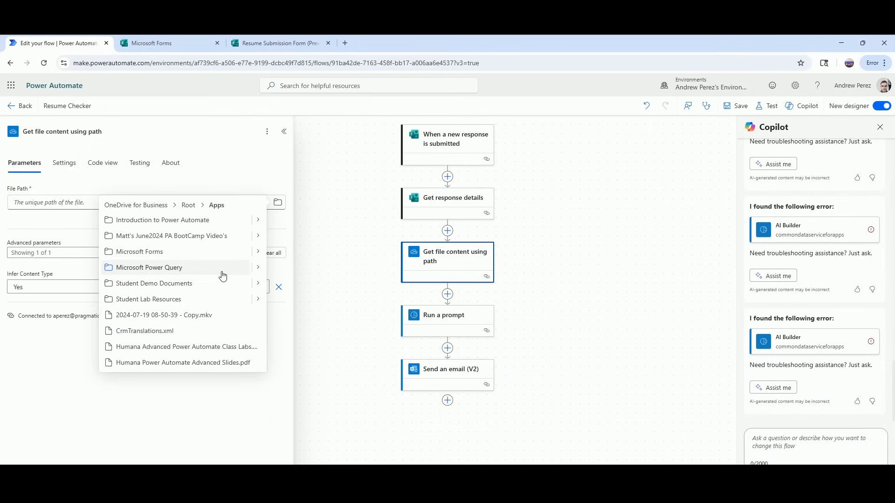
{"action": "left_click", "coordinate": [257, 252]}
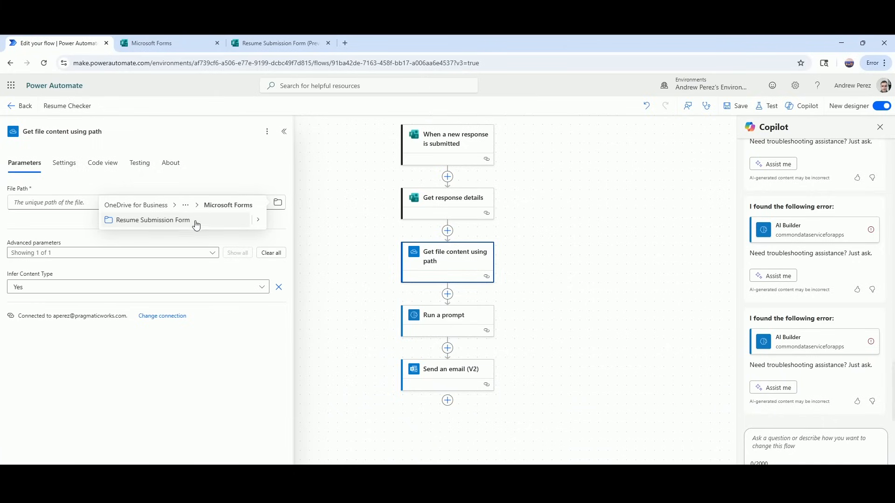
{"action": "left_click", "coordinate": [258, 221]}
{"action": "left_click", "coordinate": [260, 222]}
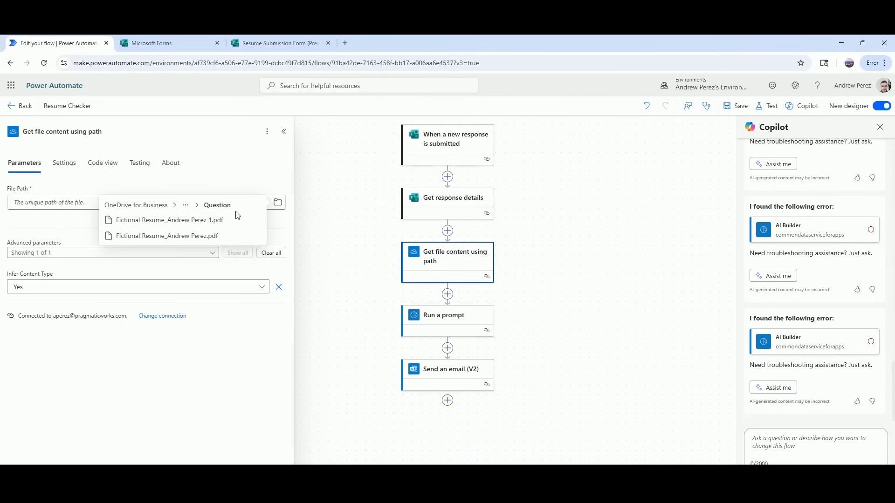
{"action": "left_click", "coordinate": [277, 203]}
Pick a resume PDF from the Question folder, then delete its file name from the File Path.
{"action": "left_click", "coordinate": [278, 208]}
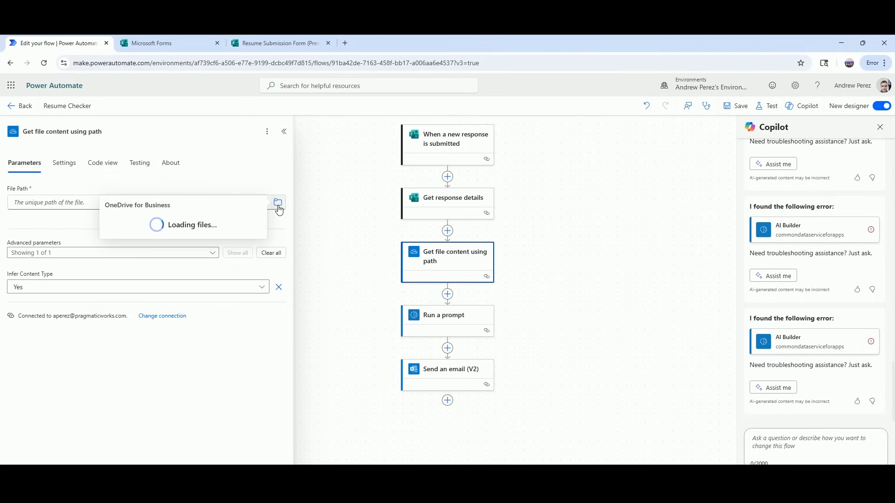
{"action": "left_click", "coordinate": [260, 224]}
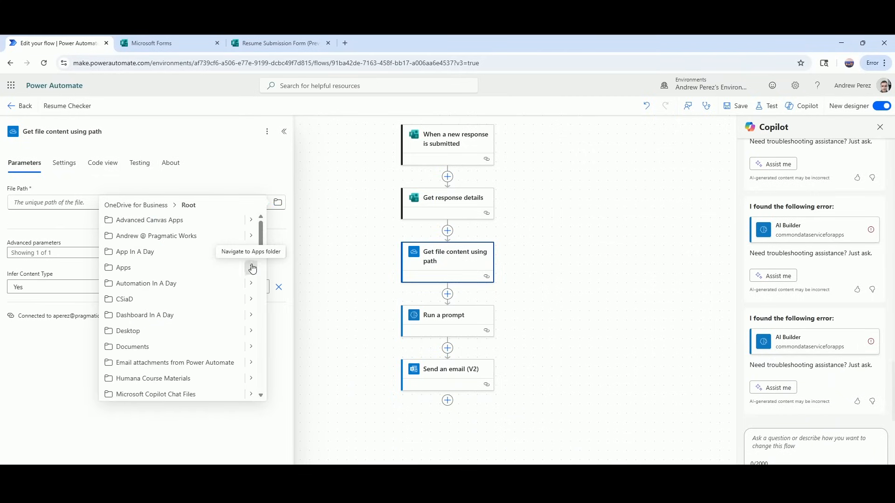
{"action": "left_click", "coordinate": [253, 269]}
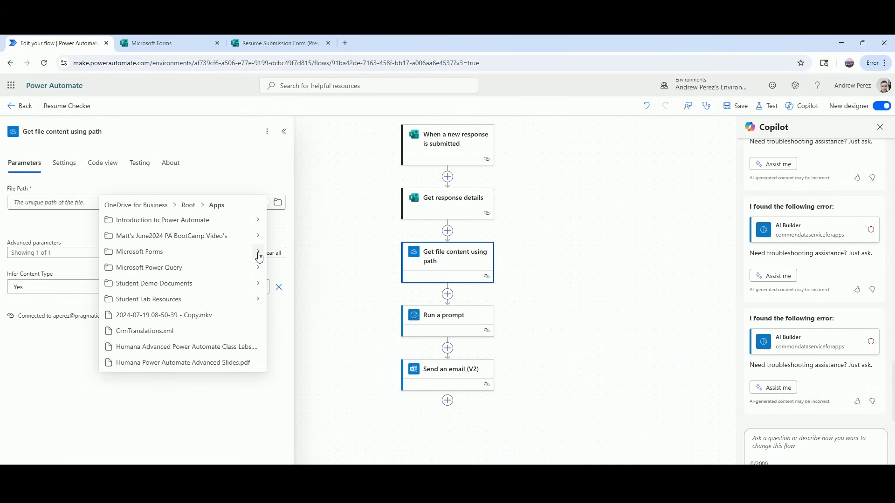
{"action": "left_click", "coordinate": [258, 252]}
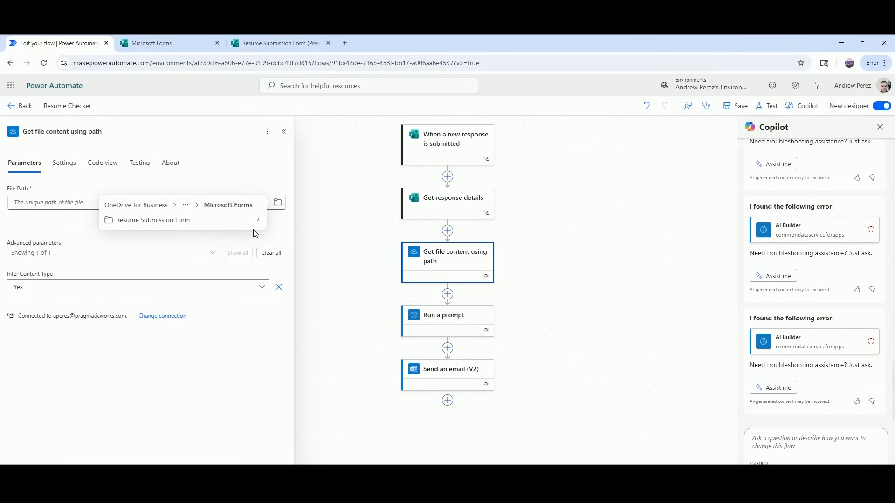
{"action": "left_click", "coordinate": [258, 220]}
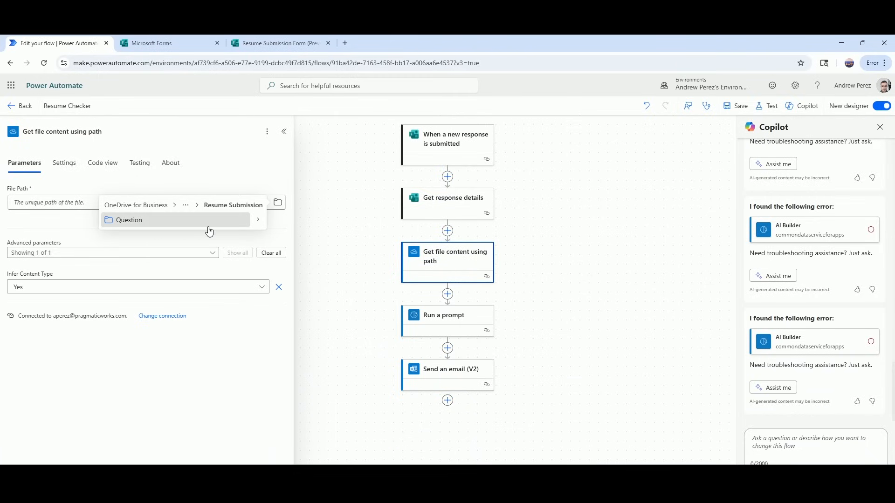
{"action": "left_click", "coordinate": [258, 221]}
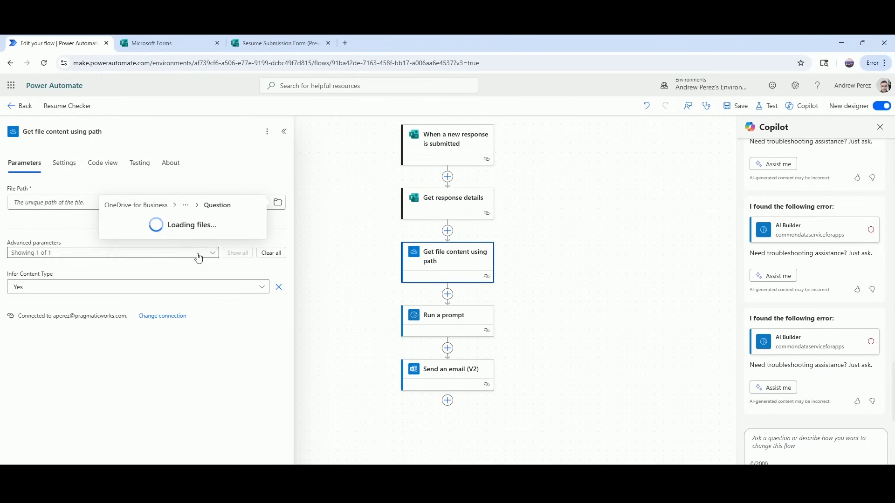
{"action": "left_click", "coordinate": [176, 236]}
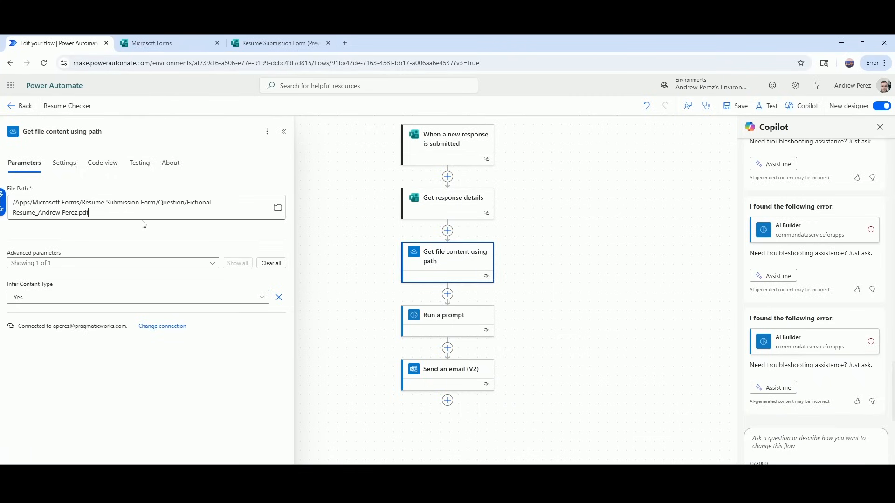
{"action": "key", "text": "BackSpace"}
{"action": "key", "text": "BackSpace"}
{"action": "key", "text": "BackSpace"}
{"action": "key", "text": "BackSpace"}
{"action": "key", "text": "BackSpace"}
{"action": "key", "text": "BackSpace"}
{"action": "key", "text": "BackSpace"}
{"action": "key", "text": "BackSpace"}
{"action": "key", "text": "BackSpace"}
{"action": "key", "text": "BackSpace"}
{"action": "key", "text": "BackSpace"}
{"action": "key", "text": "BackSpace"}
{"action": "key", "text": "BackSpace"}
{"action": "key", "text": "BackSpace"}
{"action": "key", "text": "BackSpace"}
{"action": "key", "text": "BackSpace"}
{"action": "key", "text": "BackSpace"}
{"action": "key", "text": "BackSpace"}
{"action": "key", "text": "BackSpace"}
{"action": "key", "text": "BackSpace"}
{"action": "key", "text": "BackSpace"}
{"action": "key", "text": "BackSpace"}
{"action": "key", "text": "BackSpace"}
{"action": "key", "text": "BackSpace"}
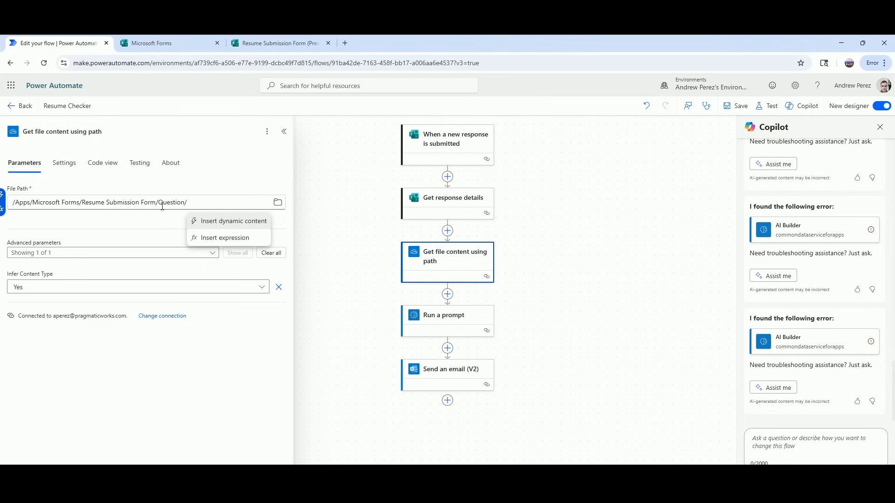
Start a File Path expression with an empty split() function.
{"action": "left_click", "coordinate": [217, 238]}
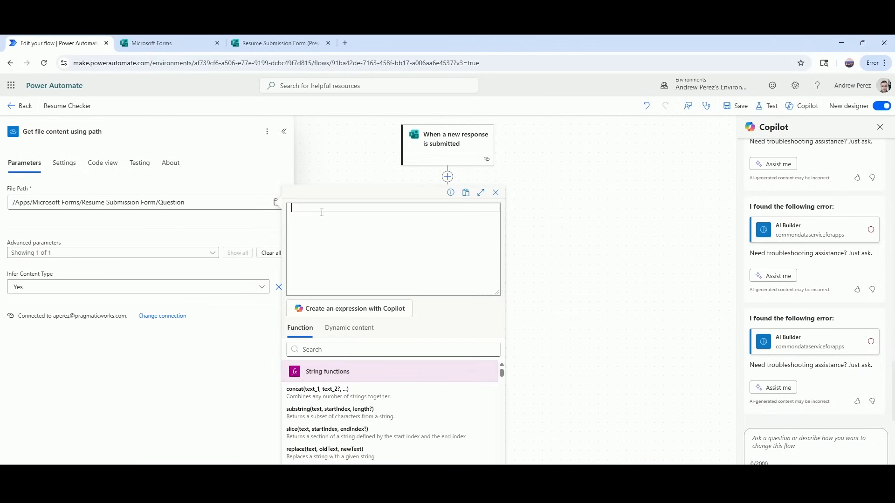
{"action": "type", "text": "spl"}
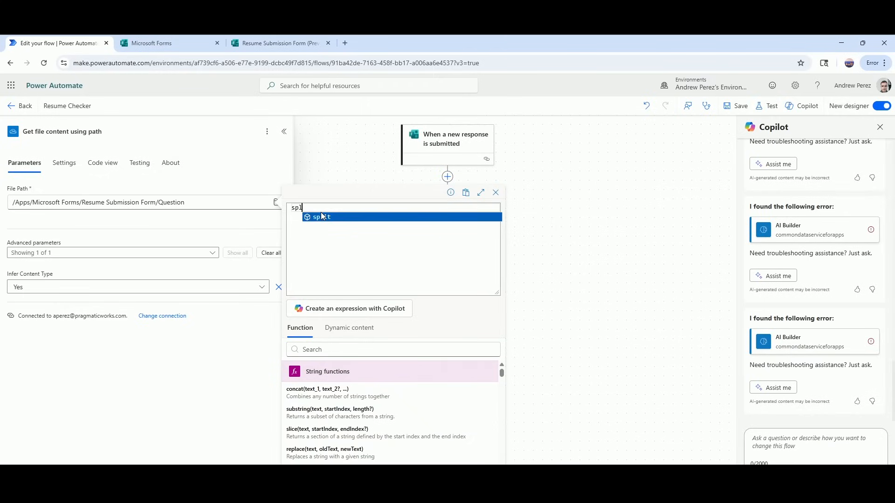
{"action": "type", "text": "it"}
{"action": "left_click", "coordinate": [321, 217]}
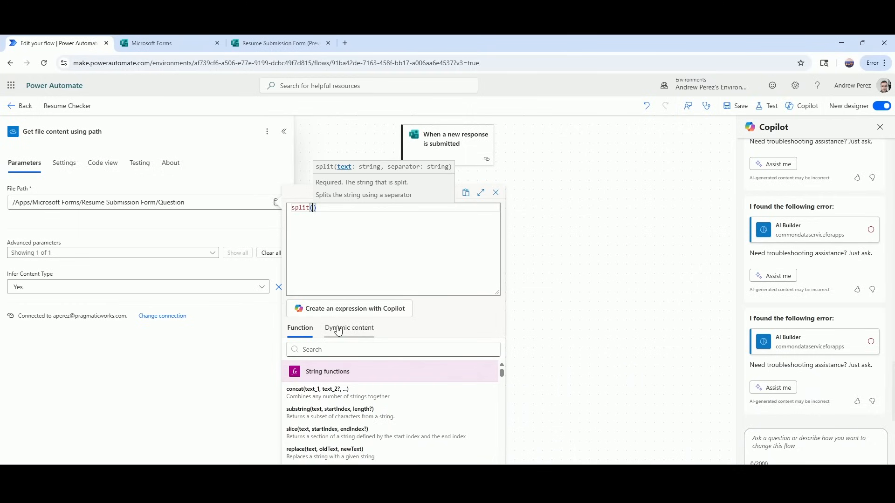
Complete split() on the form's resume answer with a double-quote delimiter, take item [3], and add it.
{"action": "left_click", "coordinate": [352, 332]}
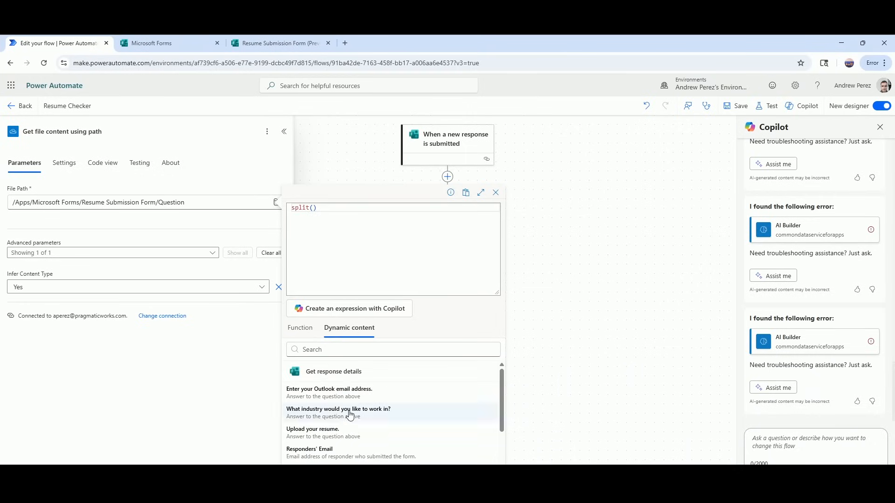
{"action": "left_click", "coordinate": [327, 438]}
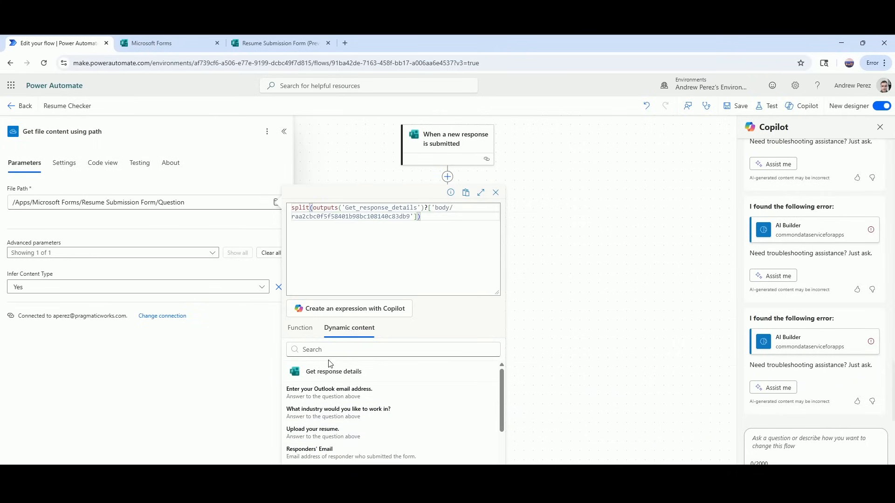
{"action": "type", "text": ","}
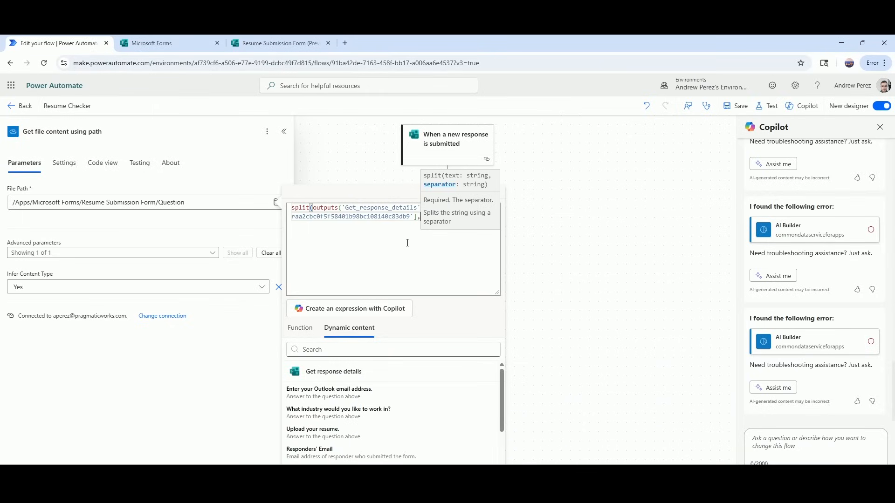
{"action": "type", "text": "'"}
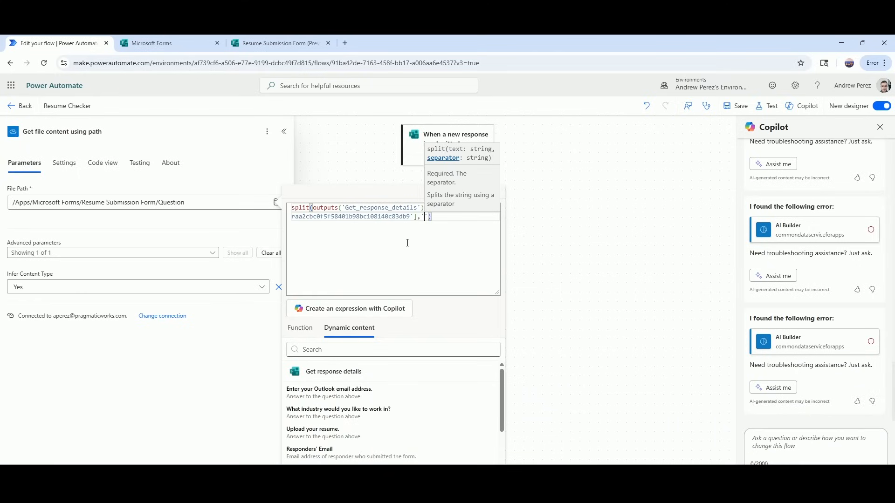
{"action": "type", "text": "\""}
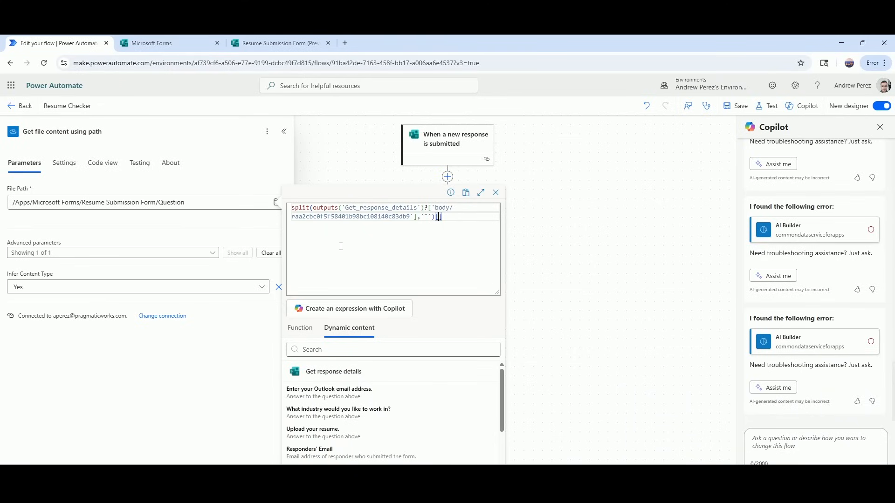
{"action": "type", "text": "3"}
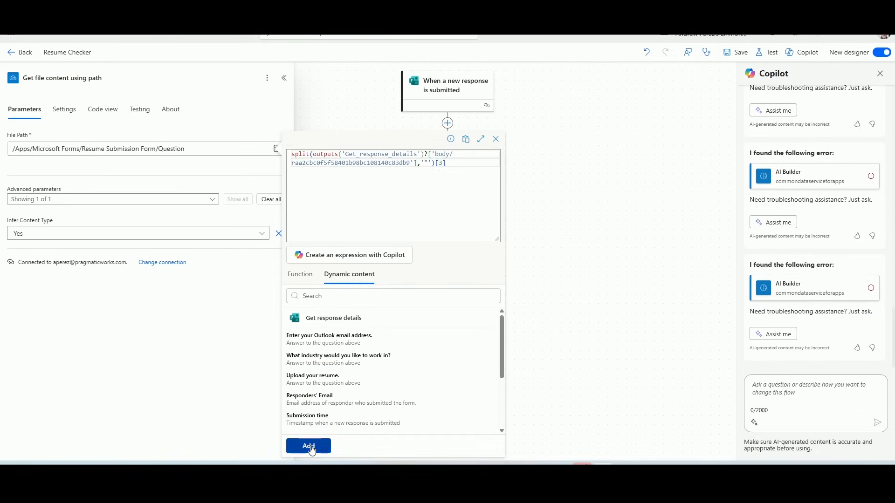
{"action": "left_click", "coordinate": [310, 445]}
Put a '/' before the path expression and set Run a prompt's Resume input to File content.
{"action": "key", "text": "BackSpace"}
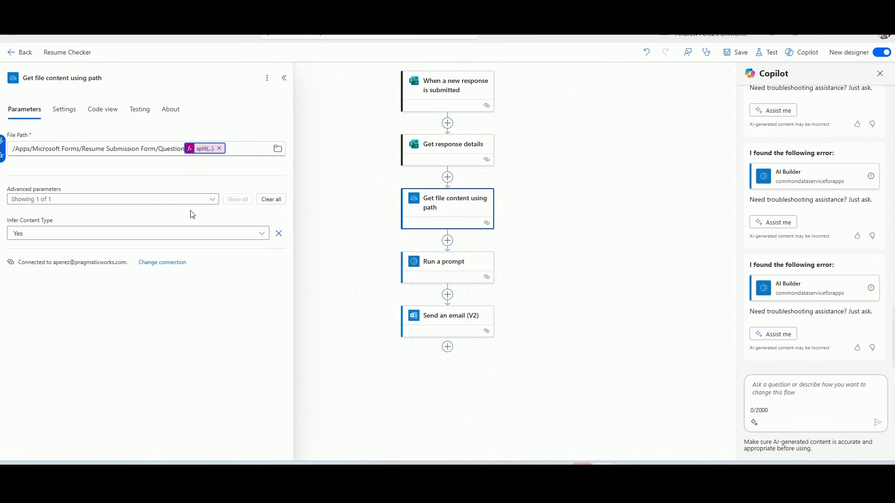
{"action": "type", "text": "/"}
{"action": "left_click", "coordinate": [450, 271]}
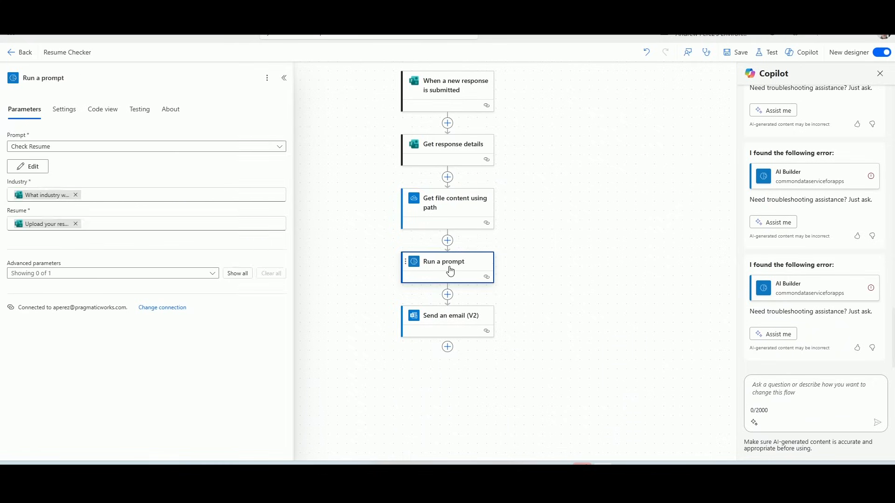
{"action": "left_click", "coordinate": [75, 224]}
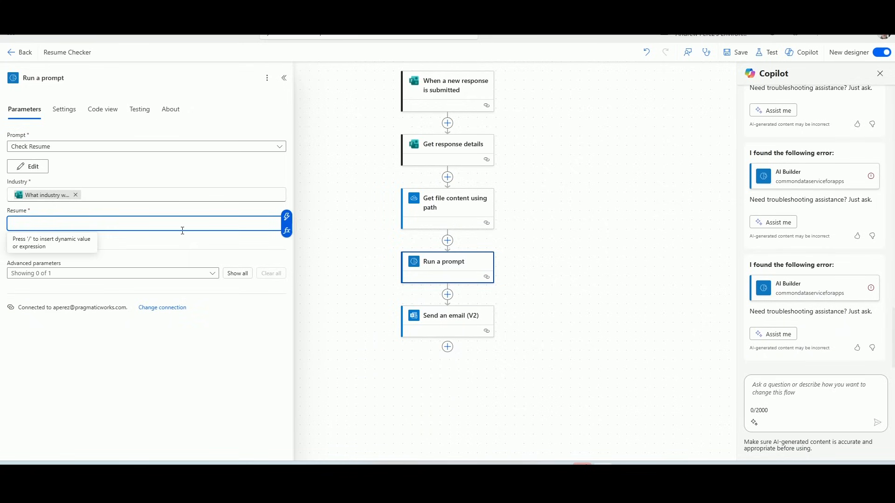
{"action": "left_click", "coordinate": [287, 216]}
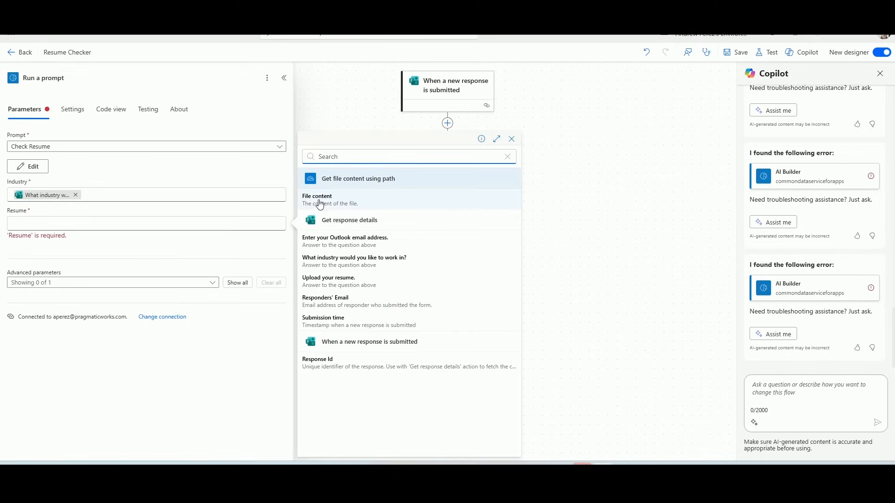
{"action": "left_click", "coordinate": [319, 206]}
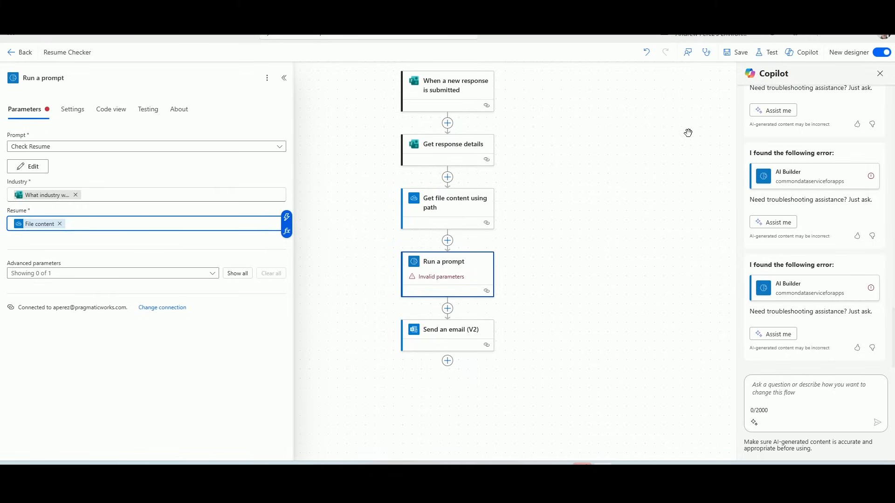
{"action": "left_click", "coordinate": [766, 52]}
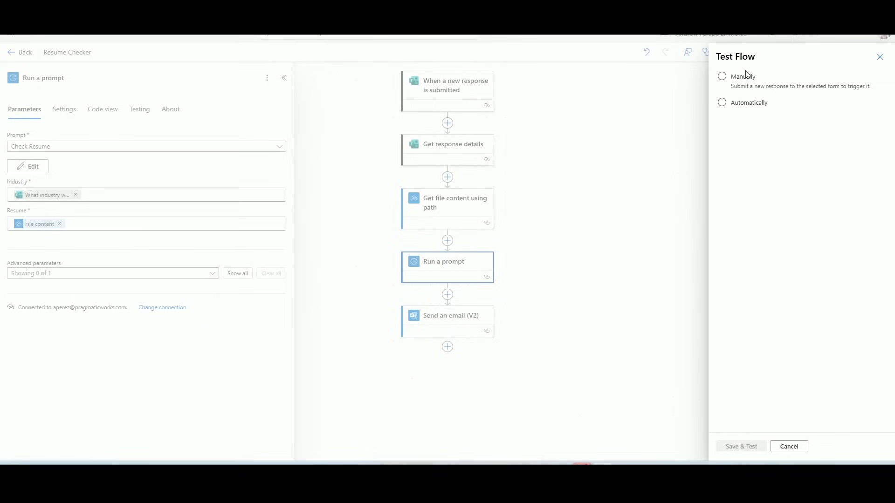
Save and test the flow automatically using the most recent trigger run.
{"action": "left_click", "coordinate": [723, 105]}
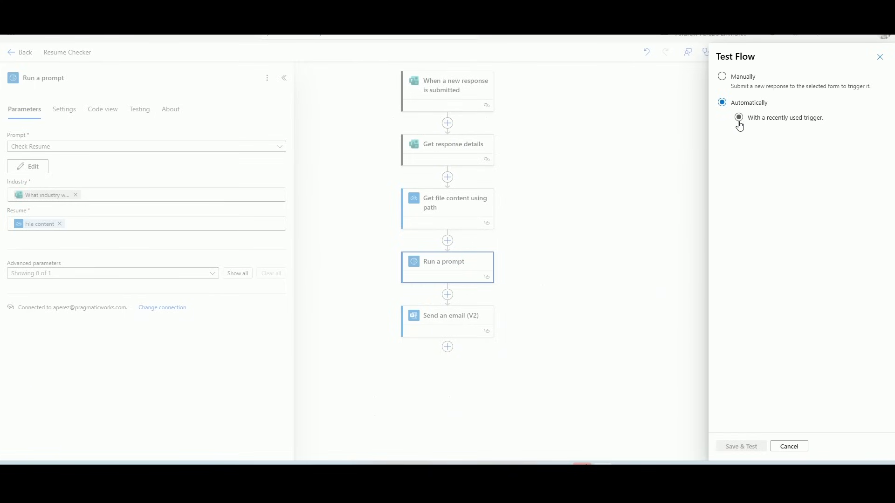
{"action": "left_click", "coordinate": [739, 118]}
{"action": "left_click", "coordinate": [727, 137]}
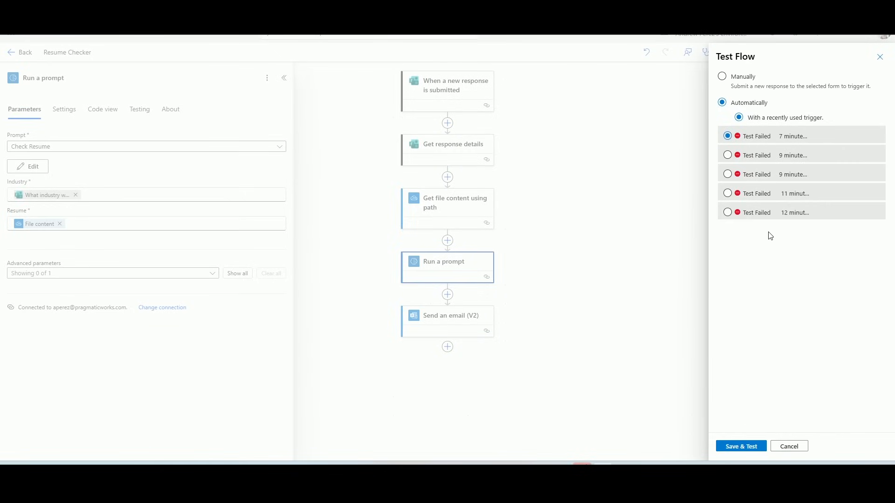
{"action": "left_click", "coordinate": [747, 448]}
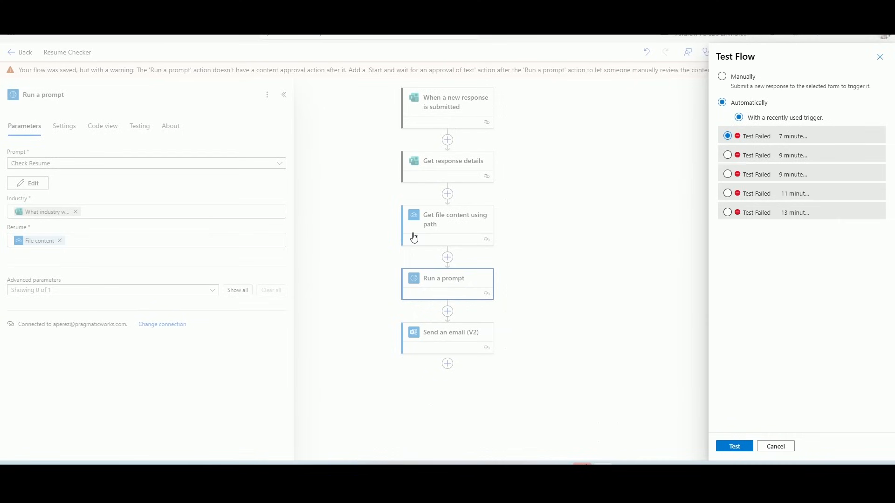
{"action": "left_click", "coordinate": [734, 446]}
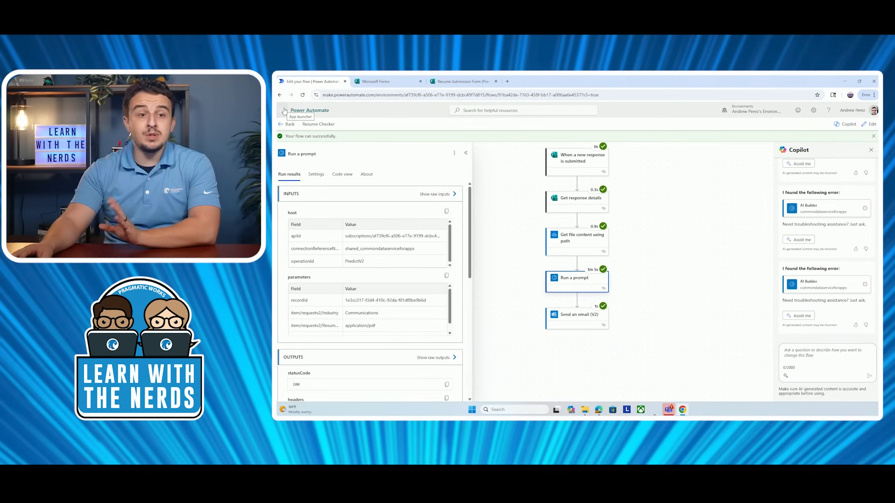
Open Outlook and read the 'Your resume evaluation has been completed' email showing 70% relevancy.
{"action": "left_click", "coordinate": [284, 111]}
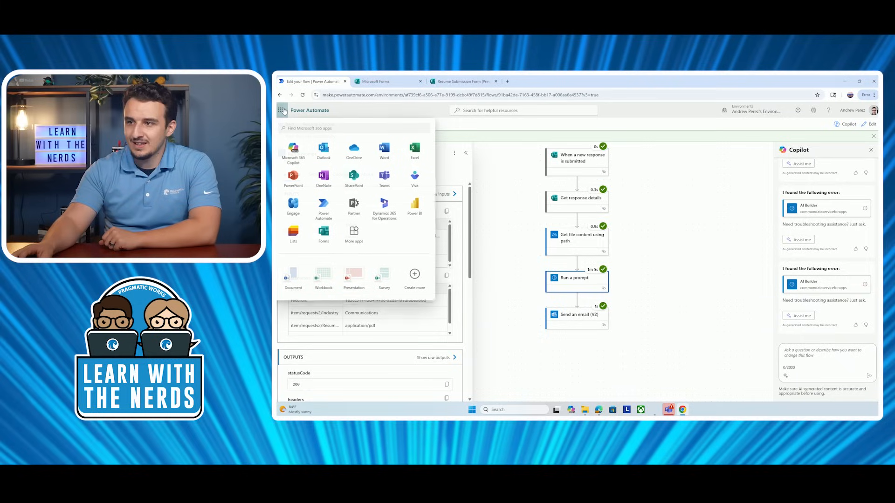
{"action": "left_click", "coordinate": [328, 150]}
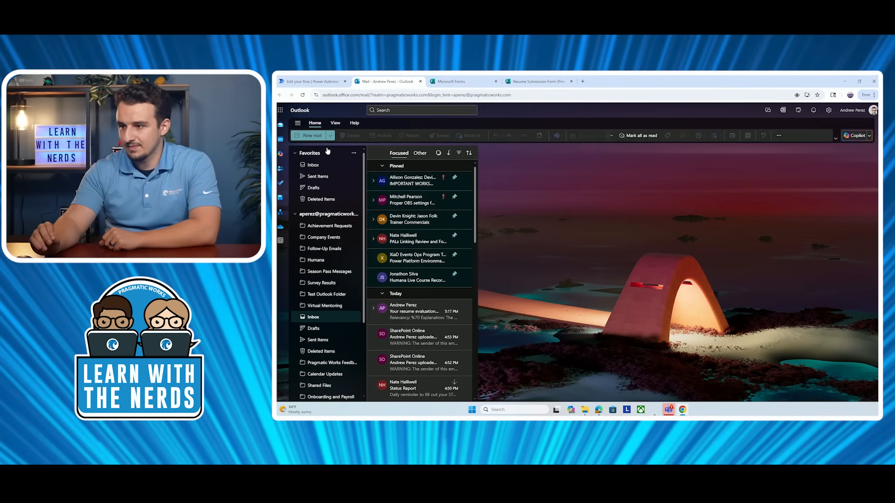
{"action": "left_click", "coordinate": [437, 314]}
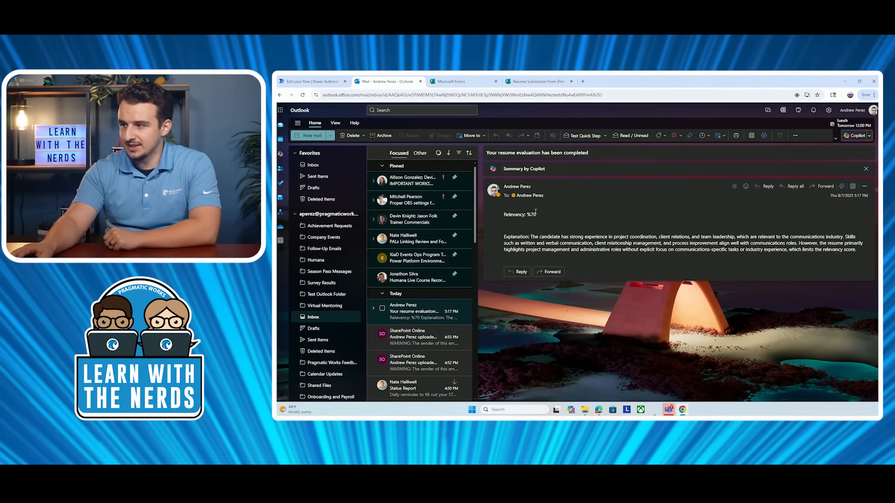
{"action": "mouse_move", "coordinate": [536, 215]}
{"action": "left_mouse_down"}
{"action": "mouse_move", "coordinate": [522, 217]}
{"action": "mouse_move", "coordinate": [528, 214]}
{"action": "left_mouse_up"}
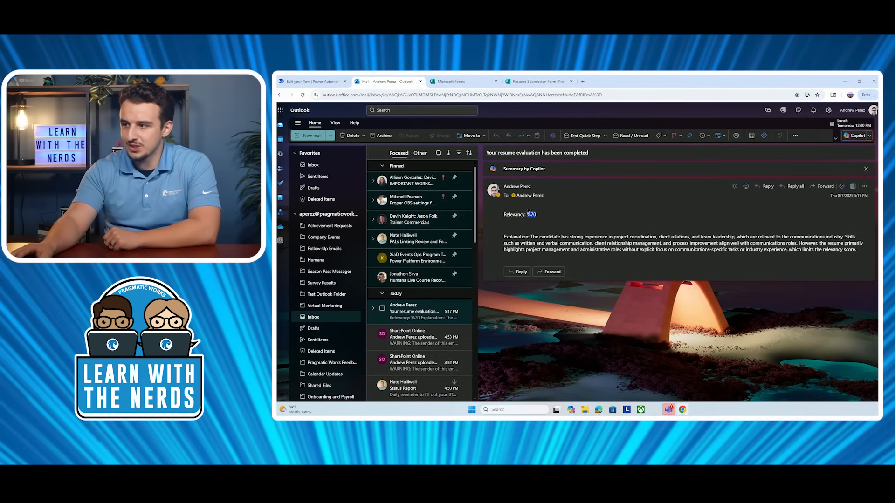
{"action": "left_click", "coordinate": [532, 235]}
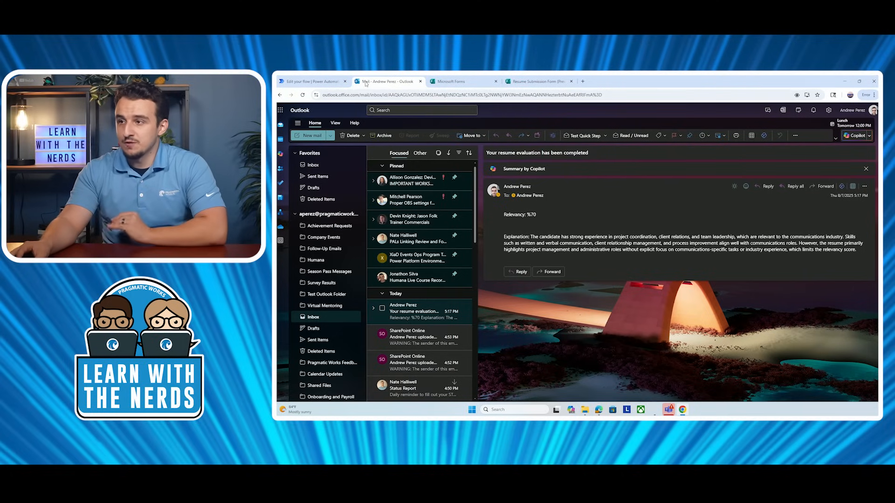
Go from the run results to the flow's details page, then to the Create page.
{"action": "left_click", "coordinate": [328, 87]}
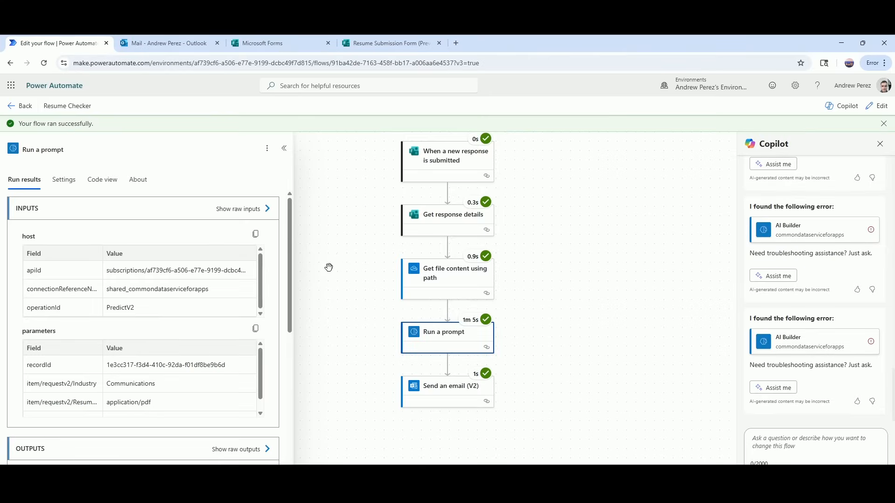
{"action": "left_click", "coordinate": [22, 109]}
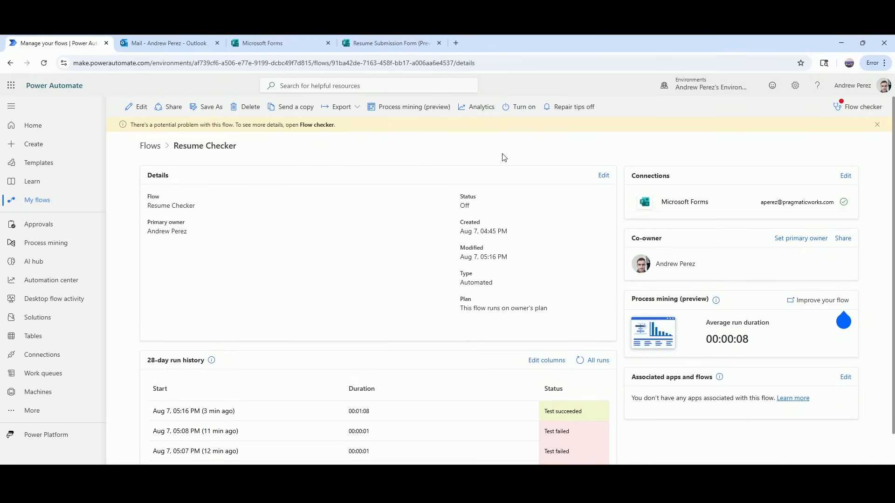
{"action": "left_click", "coordinate": [62, 150]}
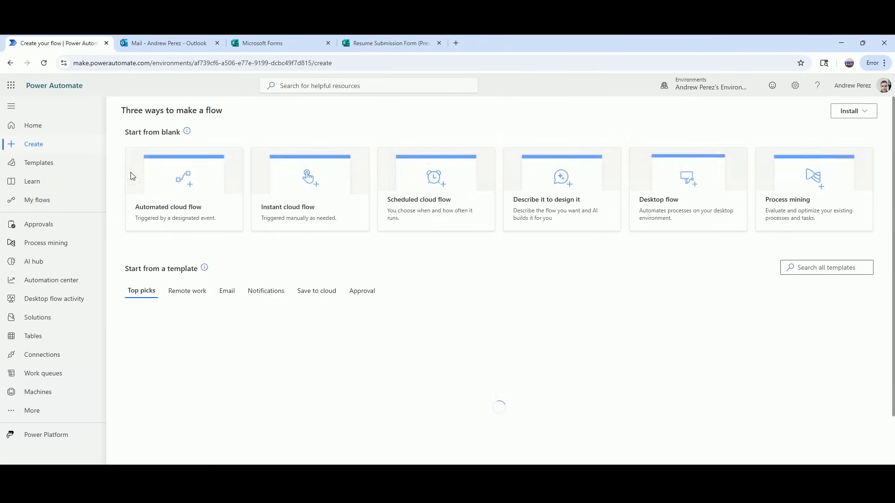
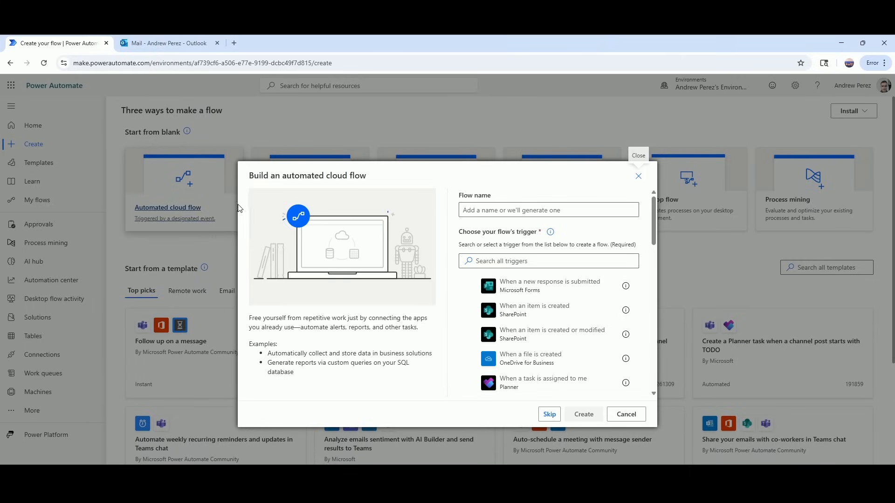
Create 'Translator Flow' with the Office 365 Outlook 'When a new email arrives (V3)' trigger.
{"action": "left_click", "coordinate": [527, 211]}
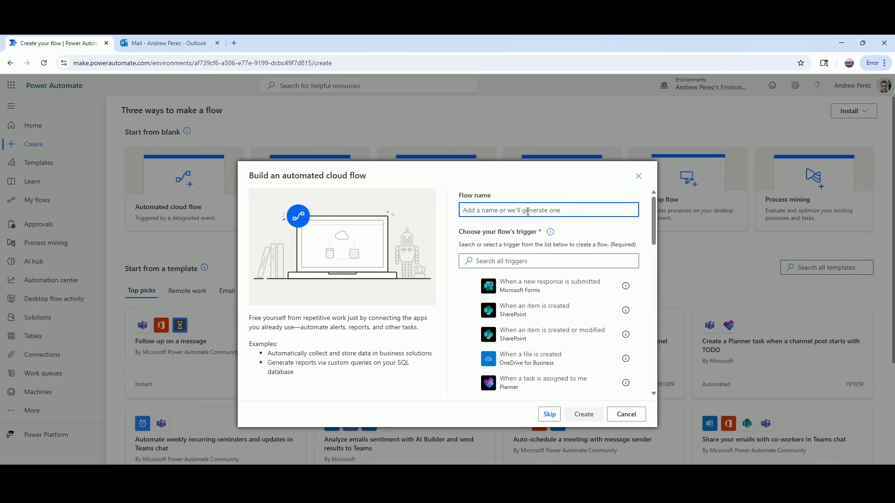
{"action": "type", "text": "Translator Flow"}
{"action": "left_click", "coordinate": [542, 267]}
{"action": "type", "text": "wh"}
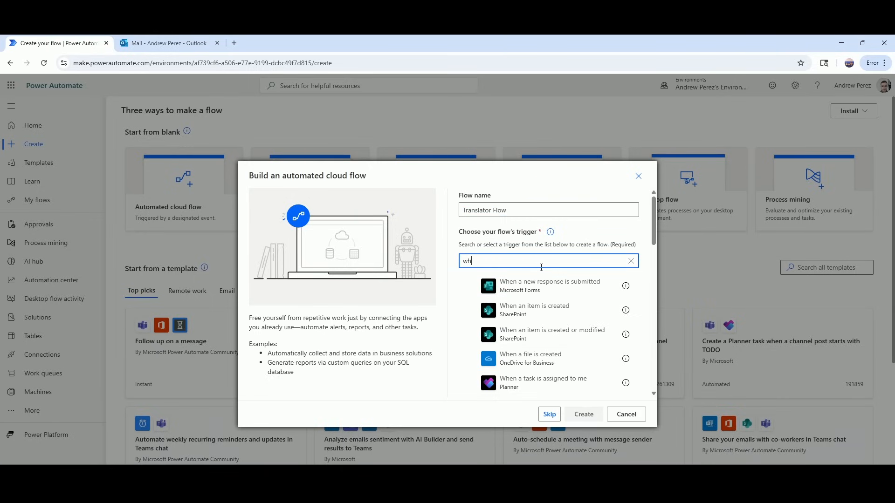
{"action": "type", "text": "en a new e"}
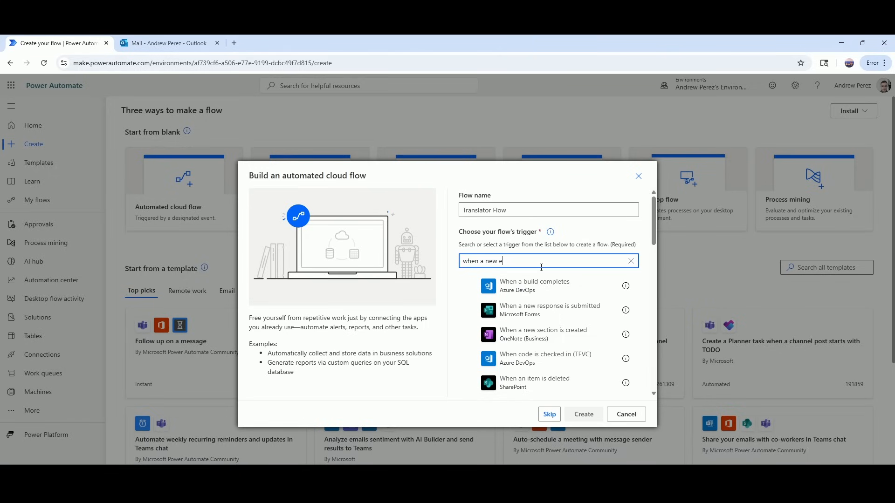
{"action": "type", "text": "mail arrives"}
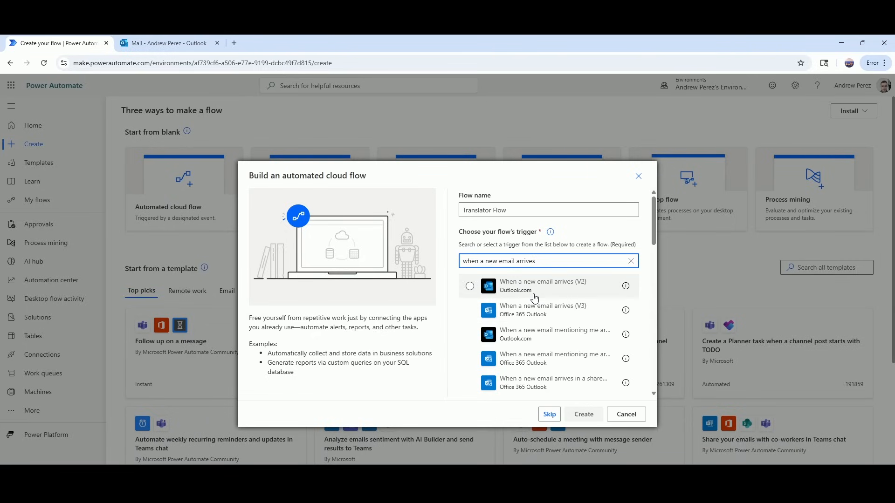
{"action": "left_click", "coordinate": [555, 318]}
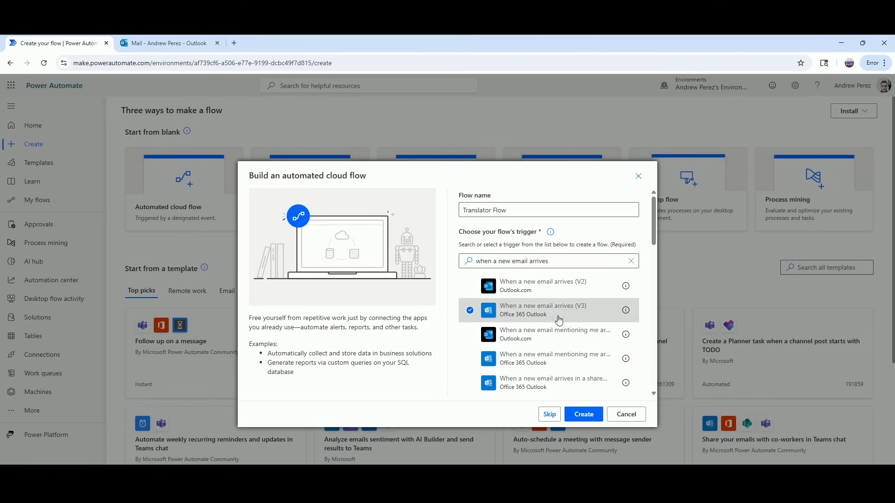
{"action": "left_click", "coordinate": [584, 414]}
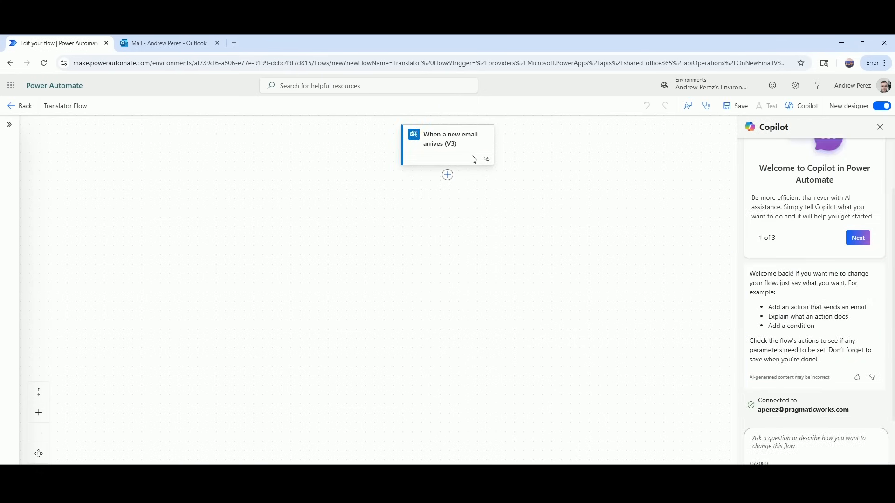
Show all advanced parameters of the email trigger and set From to the suggested sender.
{"action": "left_click", "coordinate": [443, 152]}
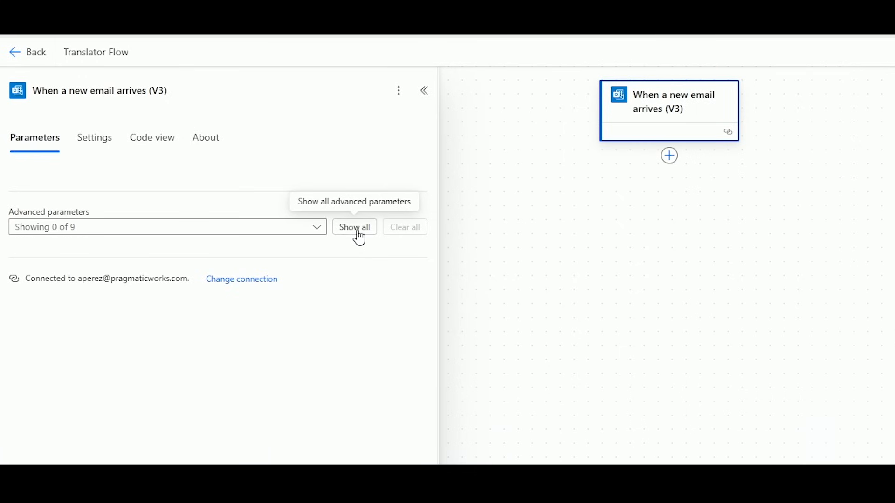
{"action": "left_click", "coordinate": [358, 236]}
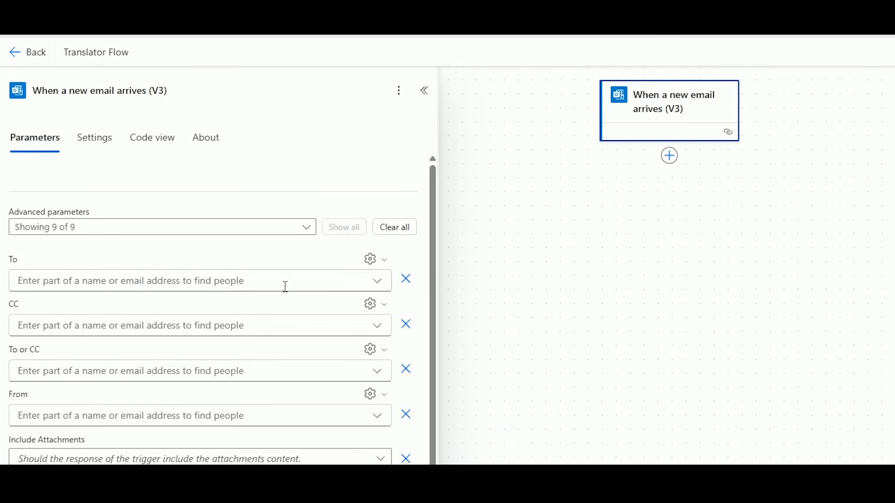
{"action": "scroll", "coordinate": [285, 286], "scroll_direction": "down", "scroll_amount": 1}
{"action": "left_click", "coordinate": [286, 387]}
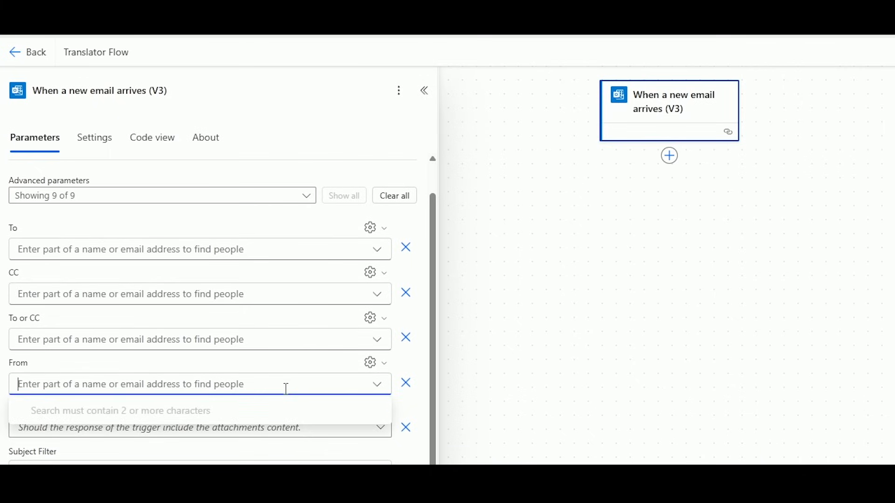
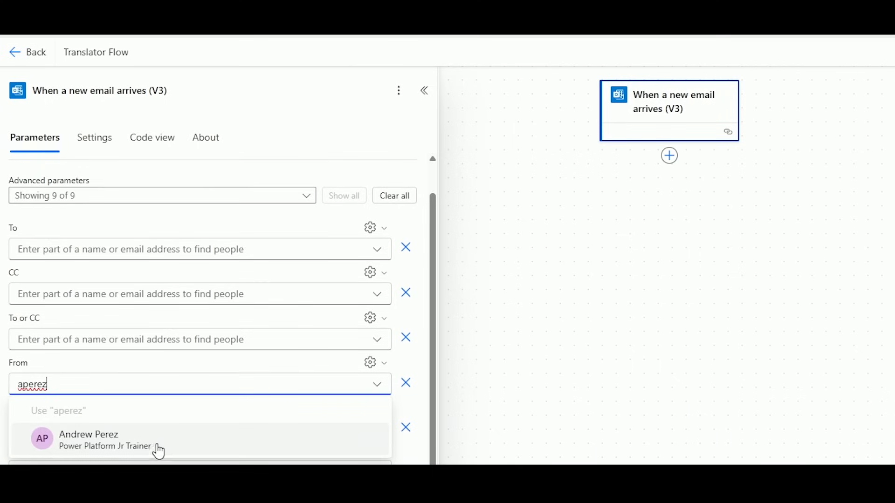
{"action": "left_click", "coordinate": [155, 454]}
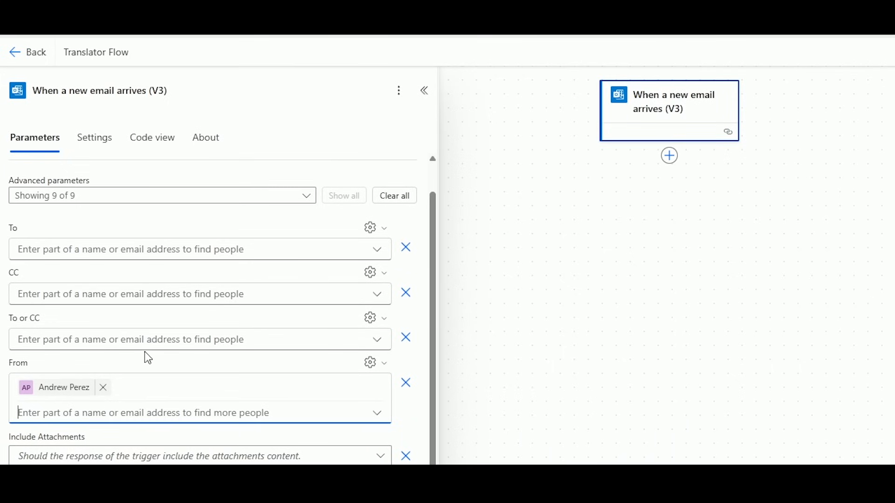
{"action": "scroll", "coordinate": [144, 364], "scroll_direction": "down", "scroll_amount": 5}
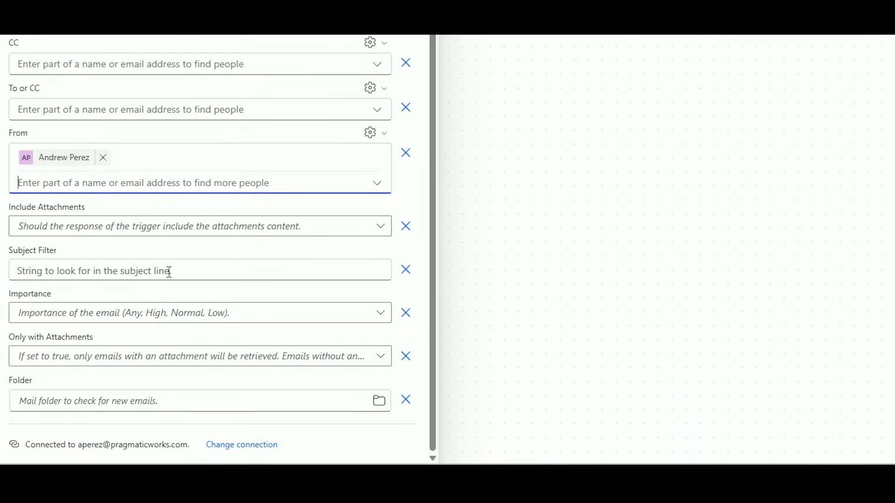
Set the trigger's Subject Filter to 'Test Power Automate Flow' and its Folder to Inbox.
{"action": "left_click", "coordinate": [170, 272]}
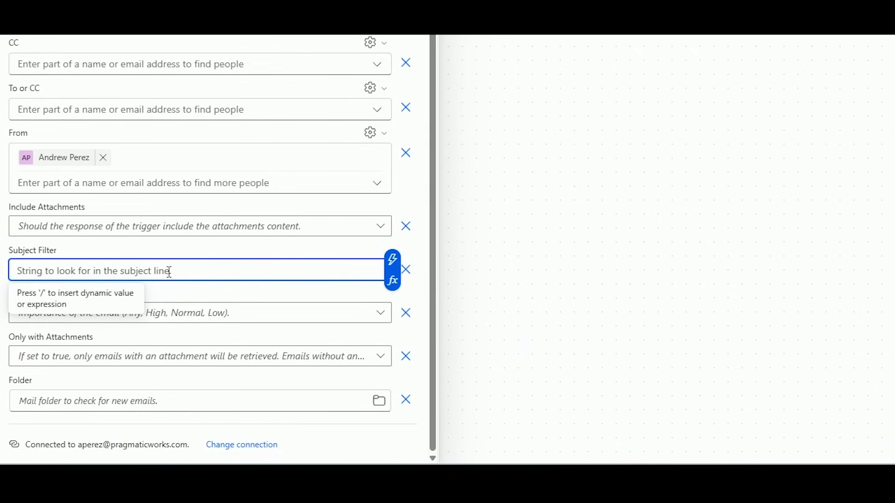
{"action": "type", "text": "Test P"}
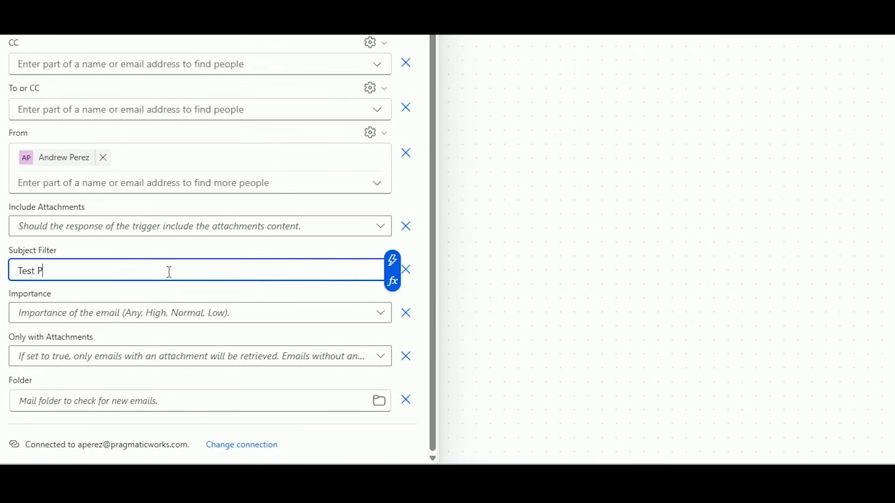
{"action": "type", "text": "ower Automate Flow"}
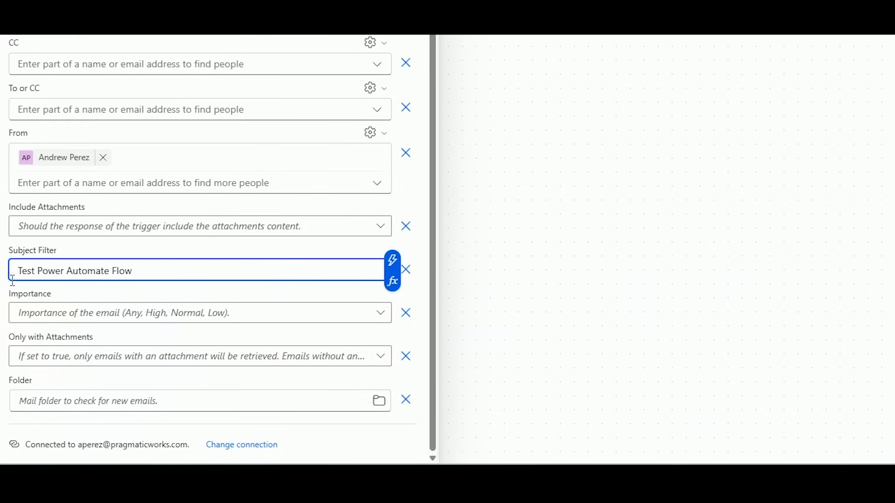
{"action": "left_click_drag", "start_coordinate": [26, 270], "coordinate": [163, 269]}
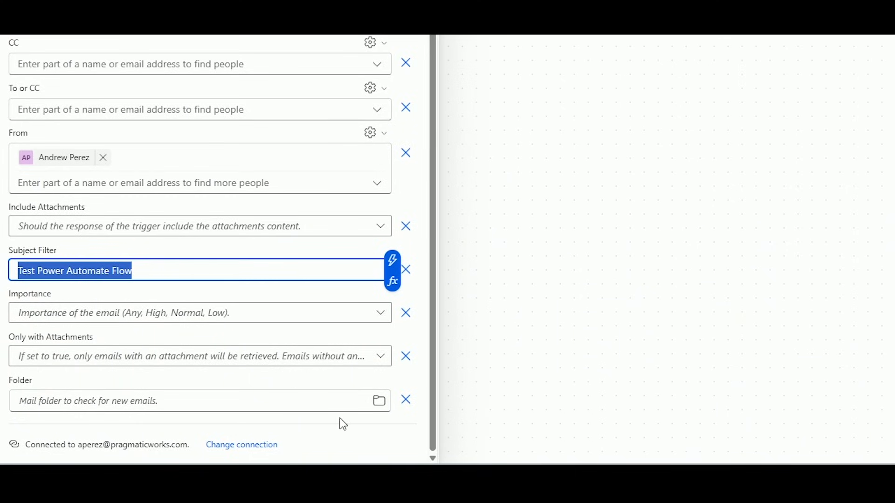
{"action": "left_click", "coordinate": [378, 402]}
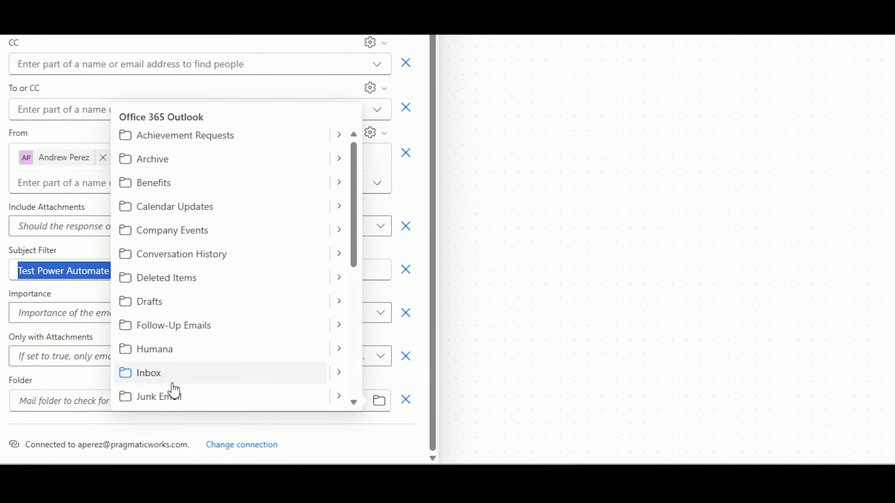
{"action": "left_click", "coordinate": [156, 380]}
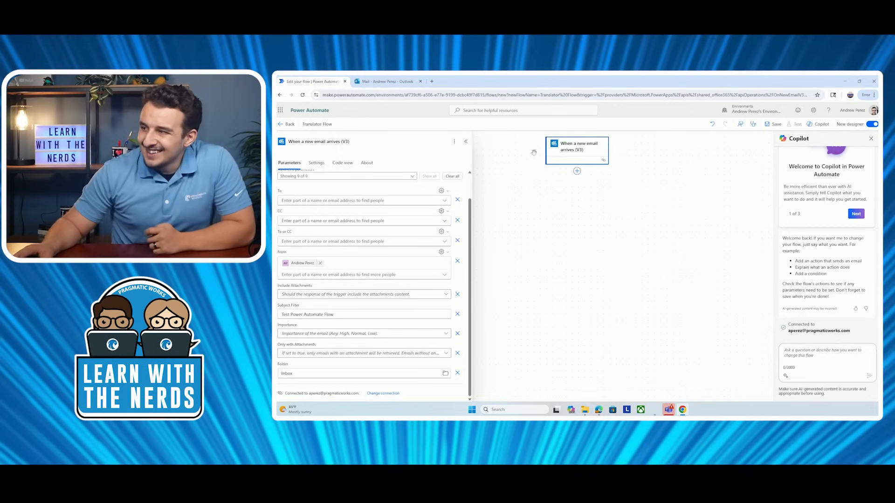
Insert AI Builder's Translate text action directly below the new-email trigger.
{"action": "left_click", "coordinate": [577, 172]}
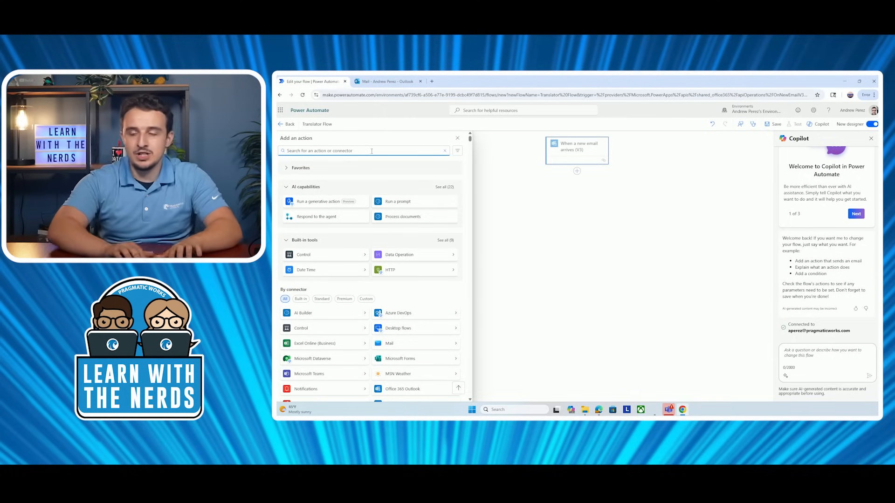
{"action": "type", "text": "t"}
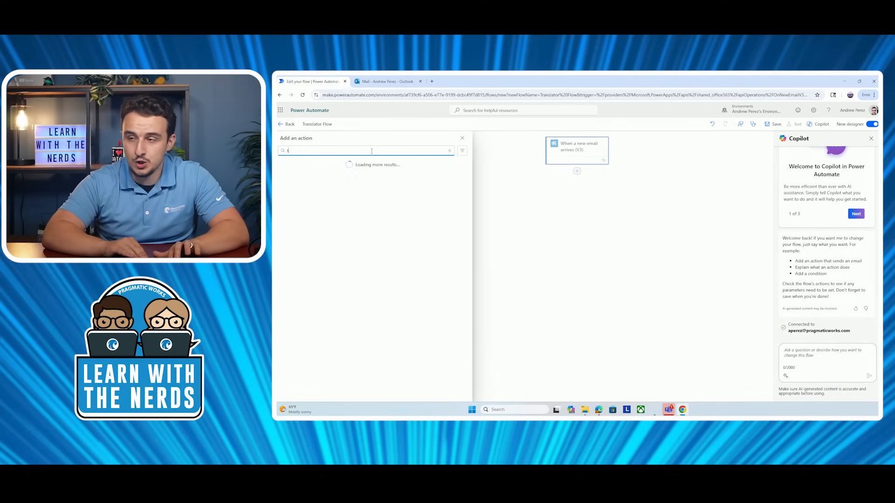
{"action": "type", "text": "ranslate"}
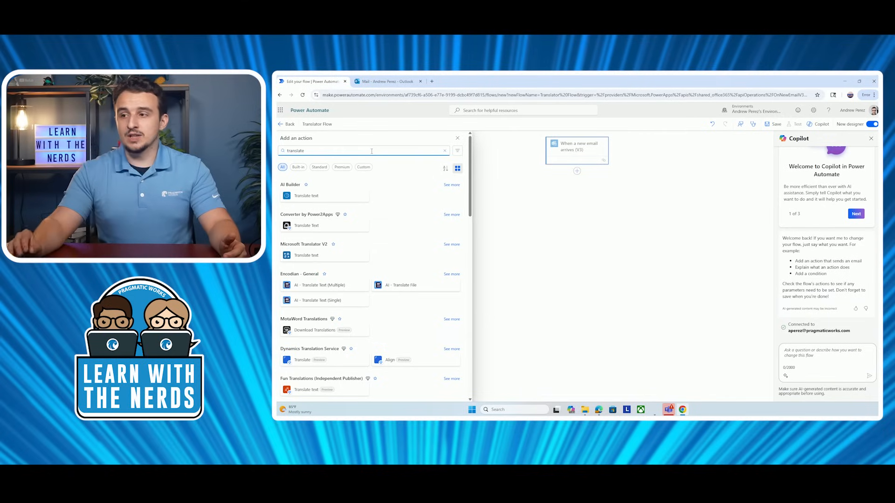
{"action": "left_click", "coordinate": [327, 197]}
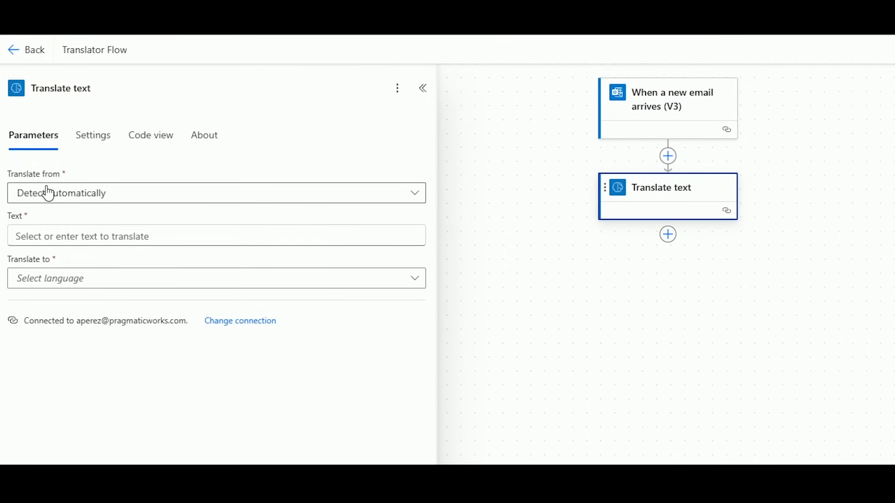
Set Translate from to Spanish and the Text field to the trigger's email Body.
{"action": "left_click", "coordinate": [124, 202]}
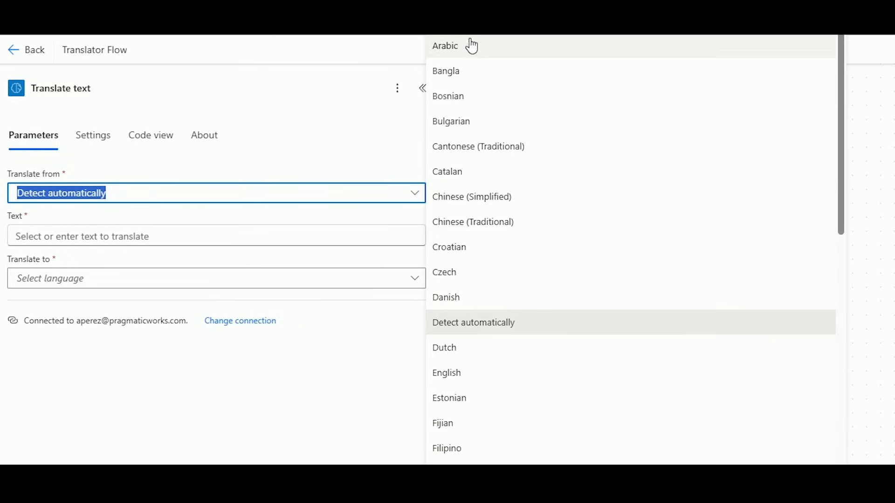
{"action": "scroll", "coordinate": [495, 140], "scroll_direction": "down", "scroll_amount": 8}
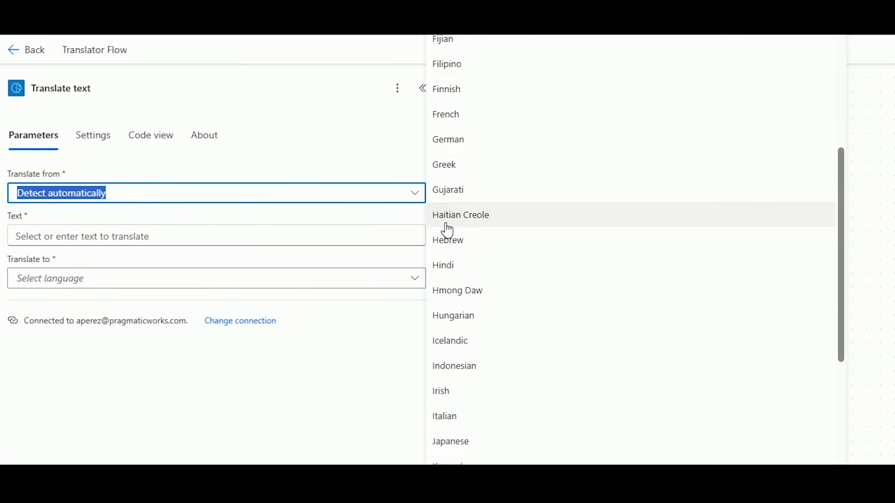
{"action": "scroll", "coordinate": [447, 230], "scroll_direction": "down", "scroll_amount": 15}
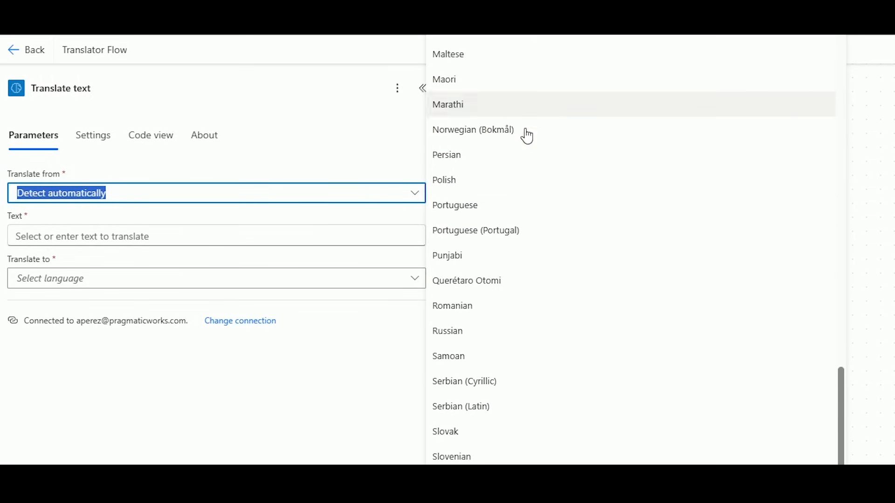
{"action": "scroll", "coordinate": [527, 136], "scroll_direction": "down", "scroll_amount": 4}
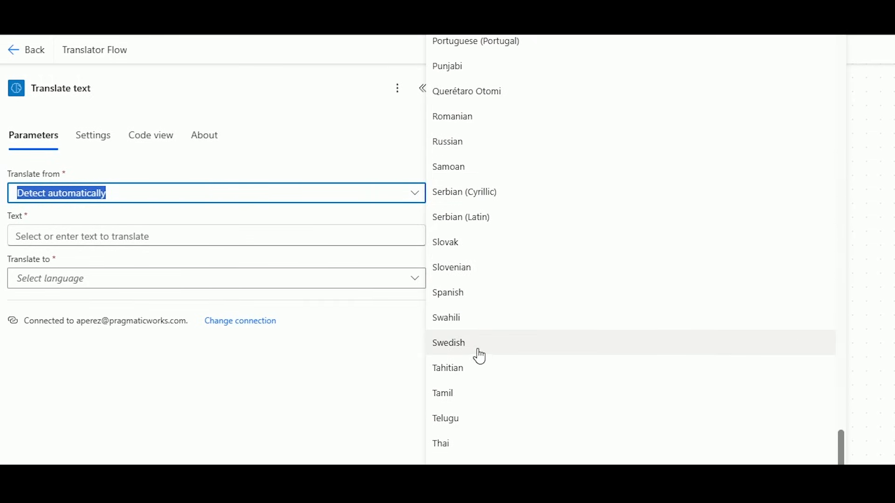
{"action": "left_click", "coordinate": [445, 295]}
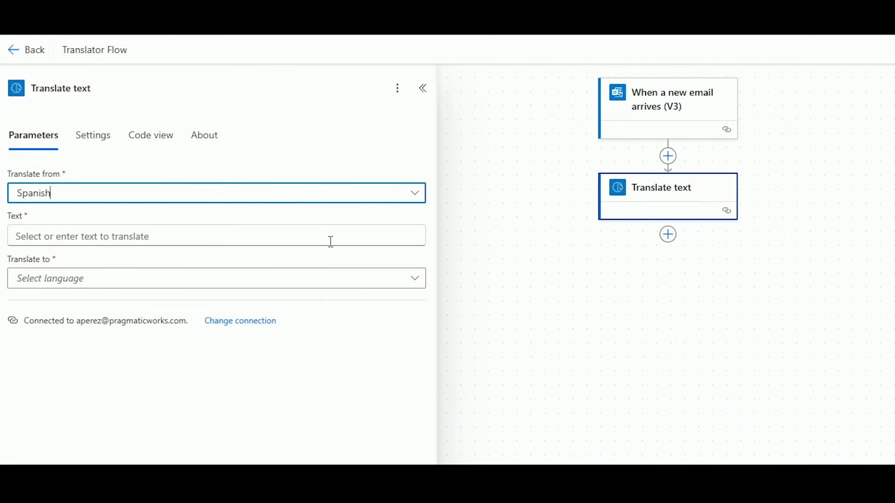
{"action": "left_click", "coordinate": [152, 236]}
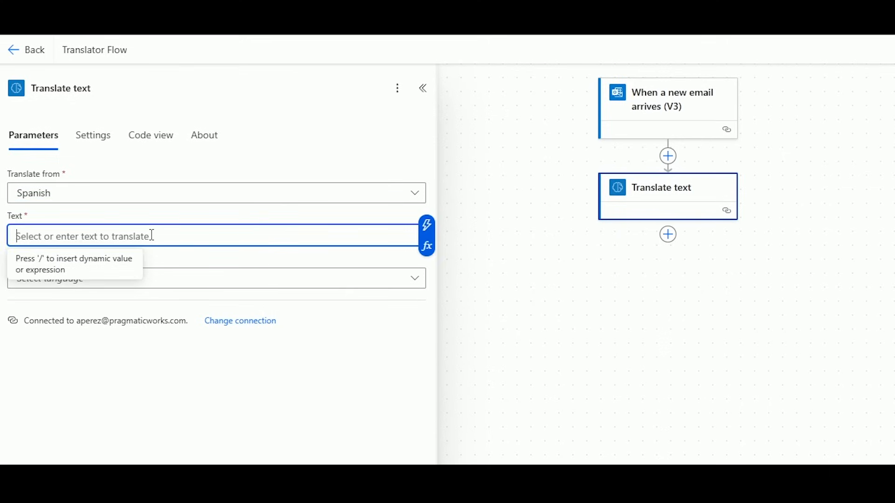
{"action": "left_click", "coordinate": [428, 225]}
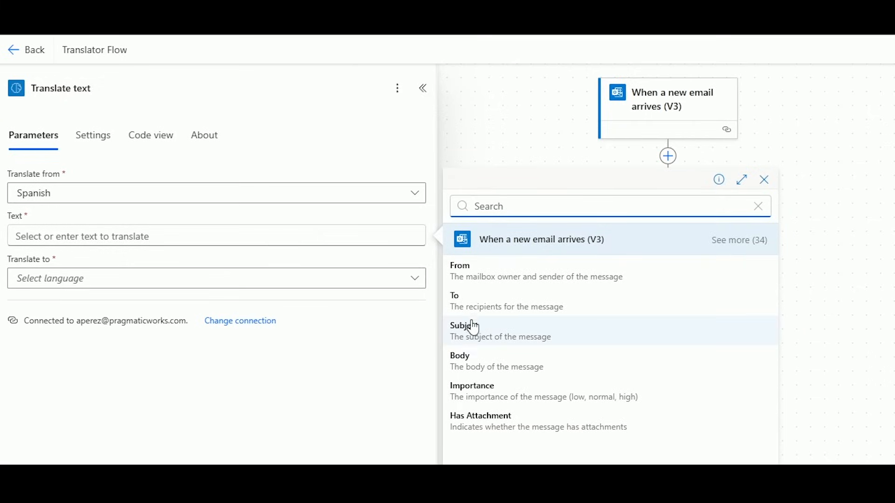
{"action": "left_click", "coordinate": [465, 367]}
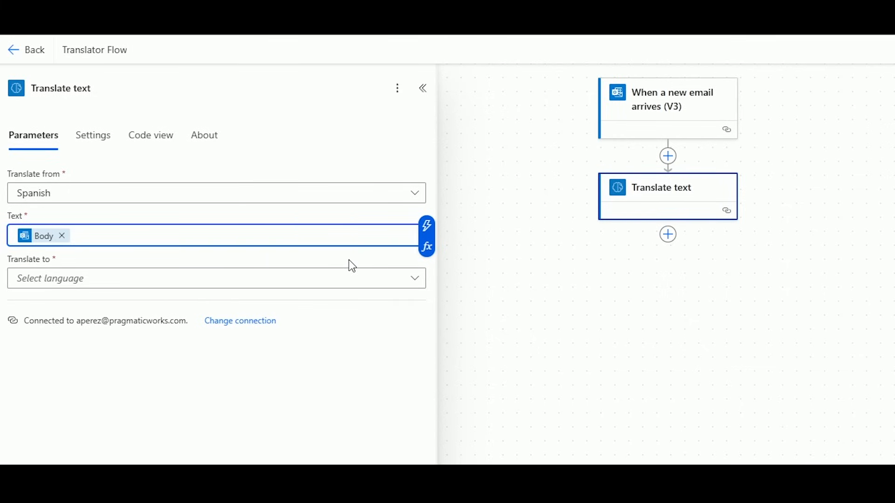
Set the Translate text step's Translate to language to English.
{"action": "left_click", "coordinate": [372, 292]}
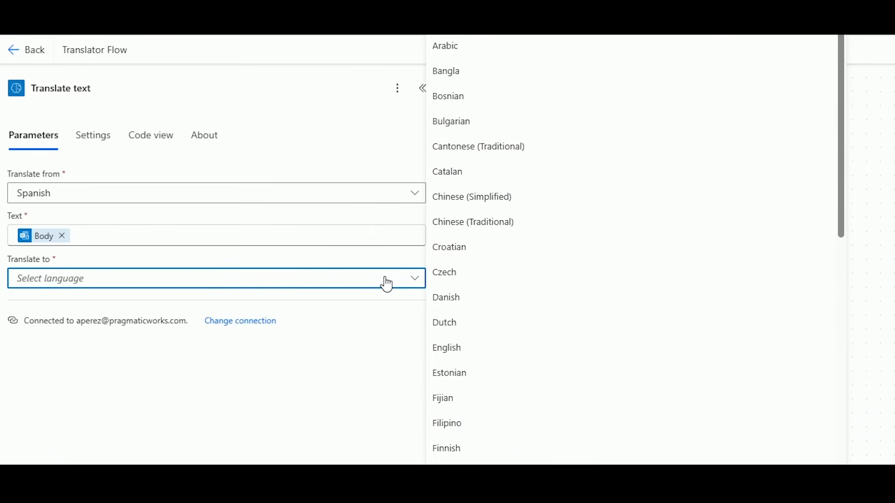
{"action": "scroll", "coordinate": [471, 126], "scroll_direction": "down", "scroll_amount": 10}
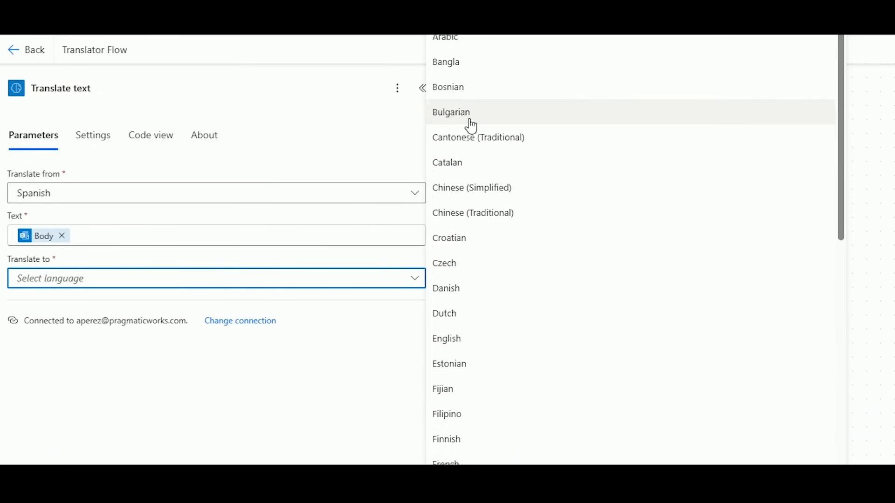
{"action": "scroll", "coordinate": [487, 195], "scroll_direction": "down", "scroll_amount": 10}
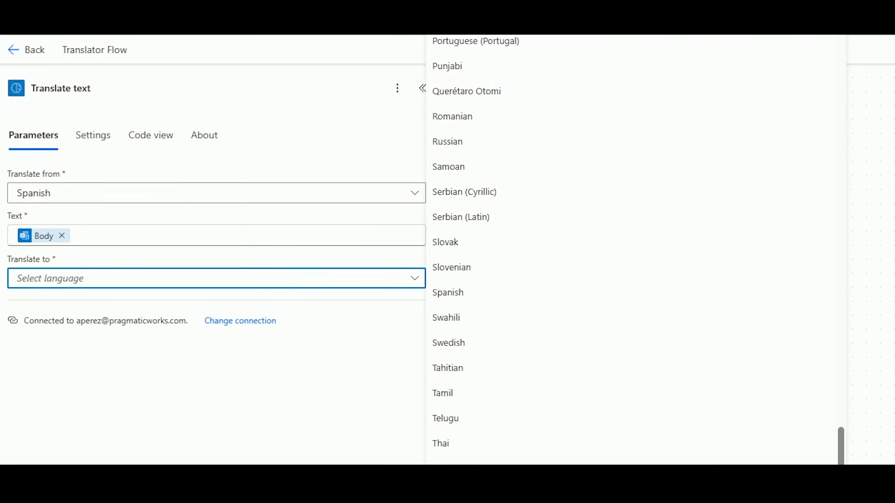
{"action": "scroll", "coordinate": [634, 249], "scroll_direction": "up", "scroll_amount": 12}
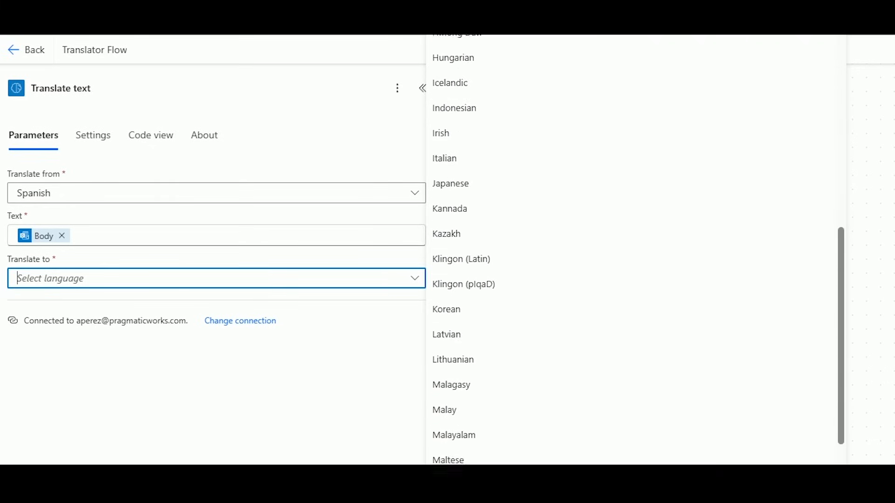
{"action": "scroll", "coordinate": [455, 453], "scroll_direction": "up", "scroll_amount": 6}
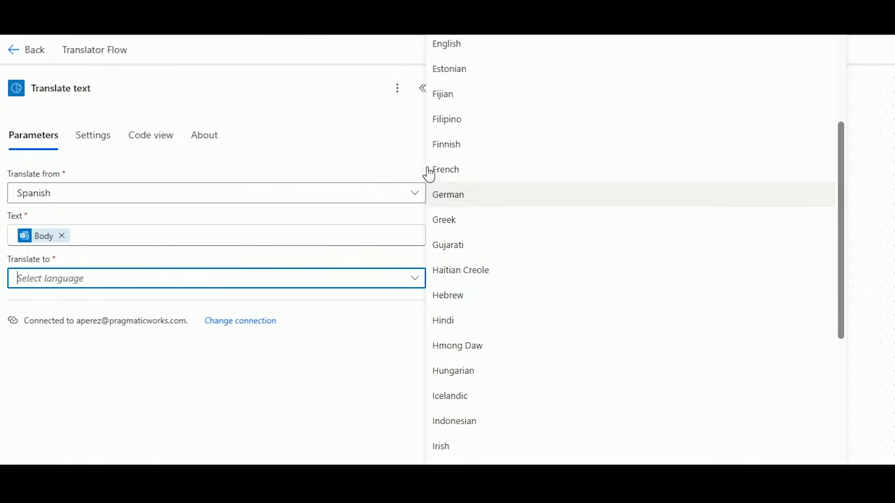
{"action": "scroll", "coordinate": [462, 132], "scroll_direction": "up", "scroll_amount": 2}
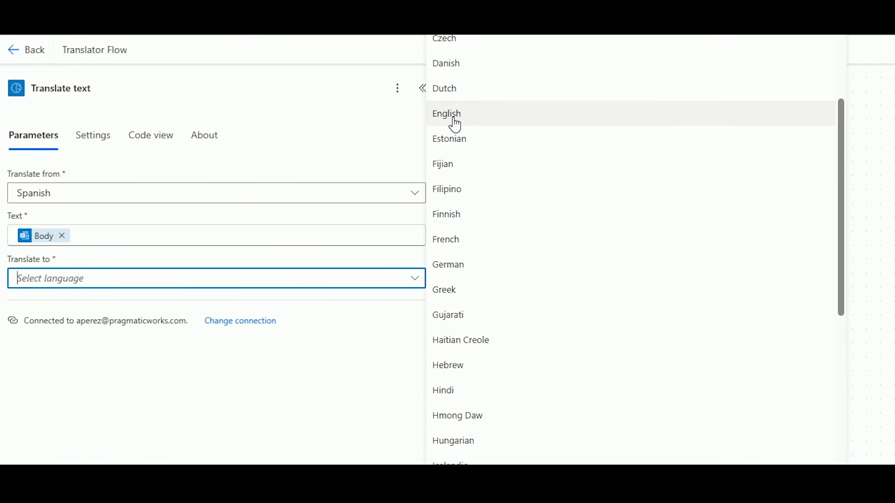
{"action": "left_click", "coordinate": [456, 125]}
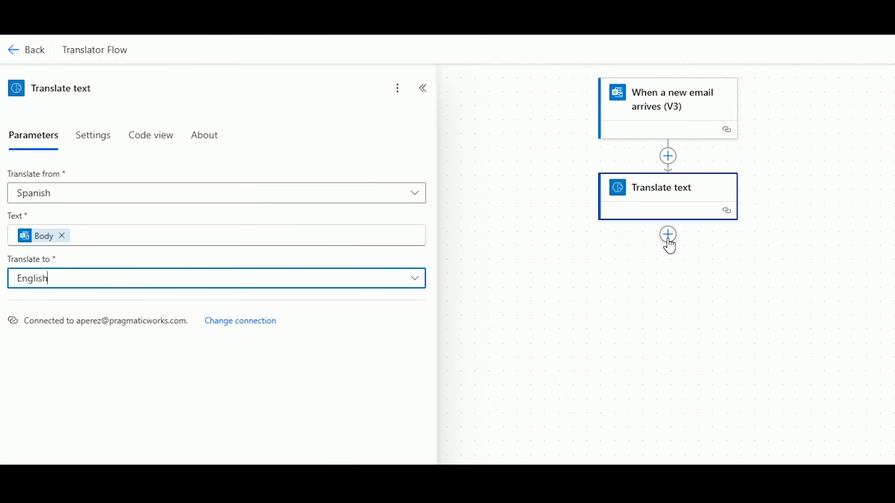
Insert an AI capabilities 'Run a prompt' action below the Translate text step.
{"action": "left_click", "coordinate": [669, 241]}
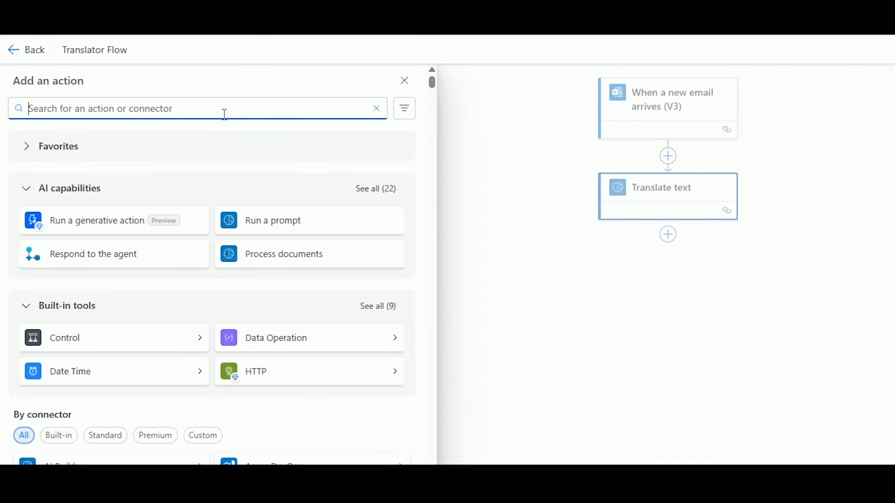
{"action": "left_click", "coordinate": [287, 218]}
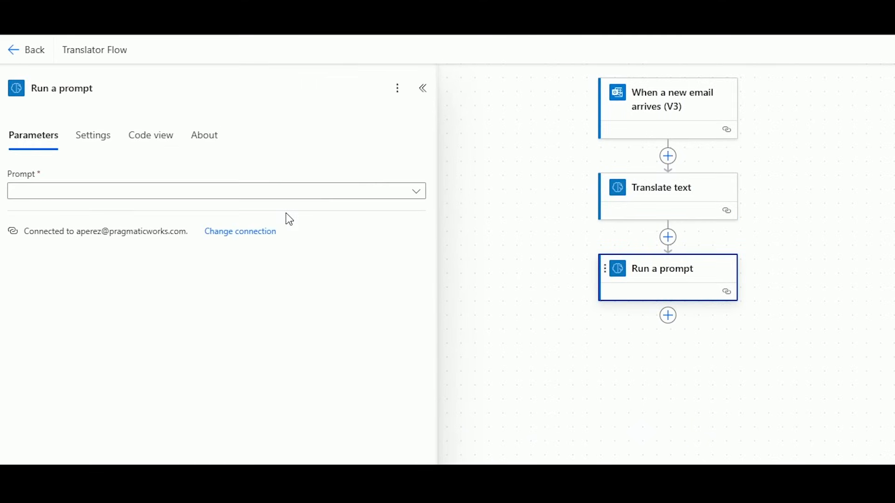
{"action": "left_click", "coordinate": [391, 187]}
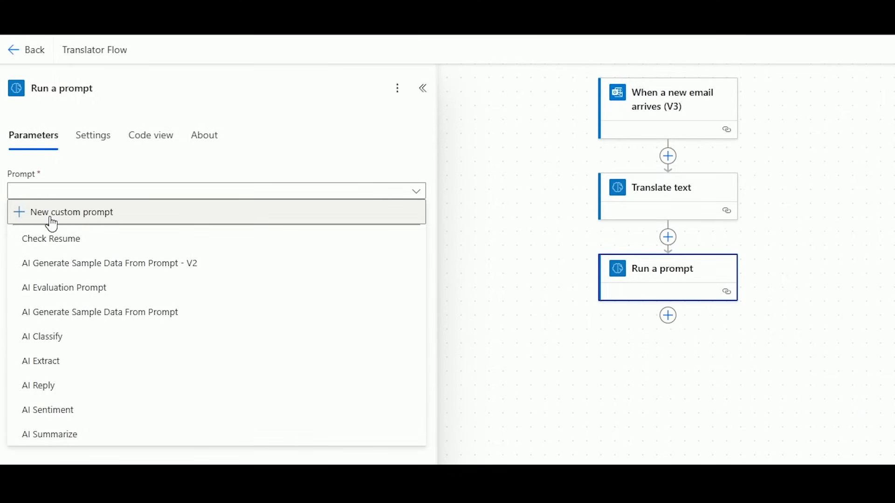
Choose New custom prompt to open an empty Custom prompt editor using GPT-4.1 mini.
{"action": "left_click", "coordinate": [51, 215]}
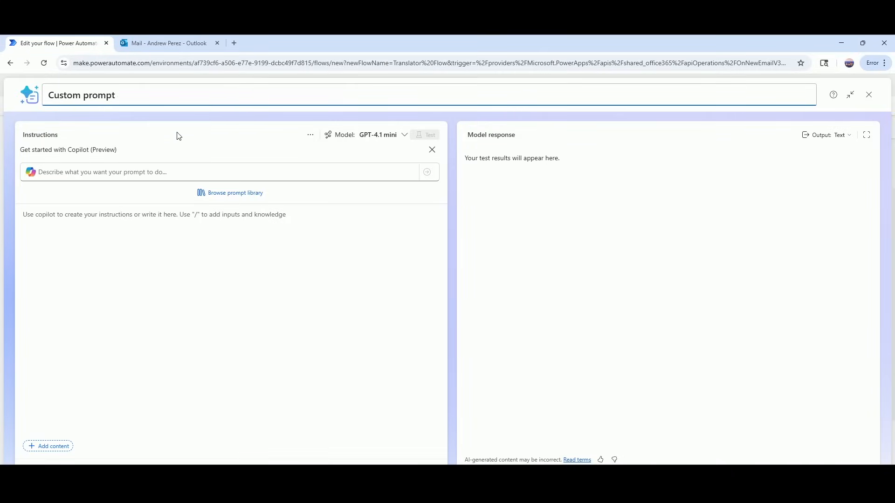
{"action": "left_click", "coordinate": [119, 167]}
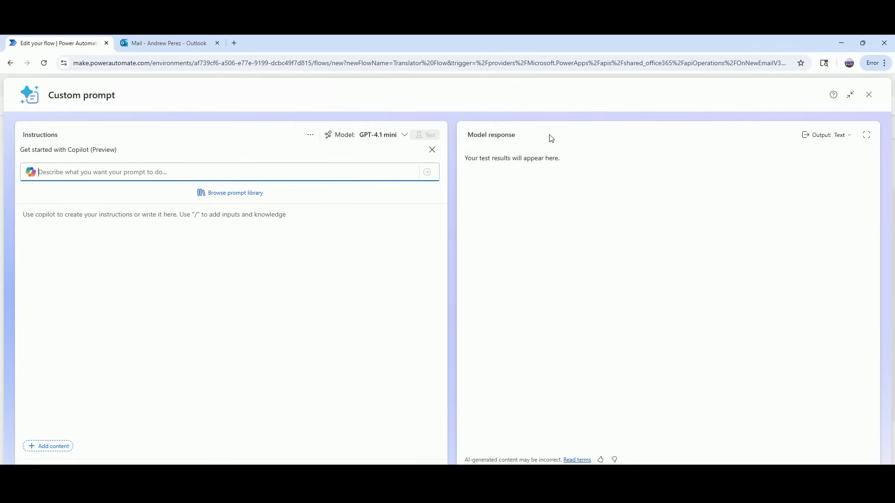
Ask Copilot for a prompt listing action items in one sentence, otherwise condensing main points.
{"action": "type", "text": "If this"}
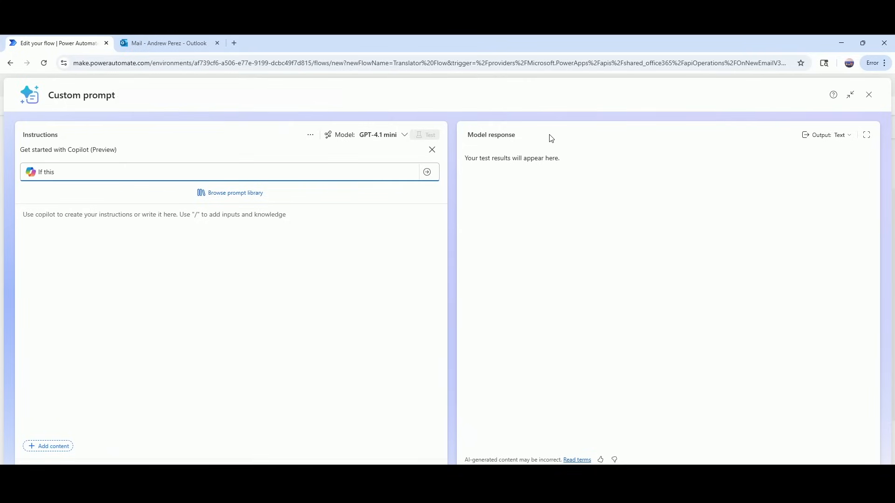
{"action": "key", "text": "BackSpace"}
{"action": "key", "text": "BackSpace"}
{"action": "key", "text": "BackSpace"}
{"action": "key", "text": "BackSpace"}
{"action": "key", "text": "BackSpace"}
{"action": "key", "text": "BackSpace"}
{"action": "key", "text": "BackSpace"}
{"action": "key", "text": "BackSpace"}
{"action": "type", "text": "Take the provided text, and if it contains a"}
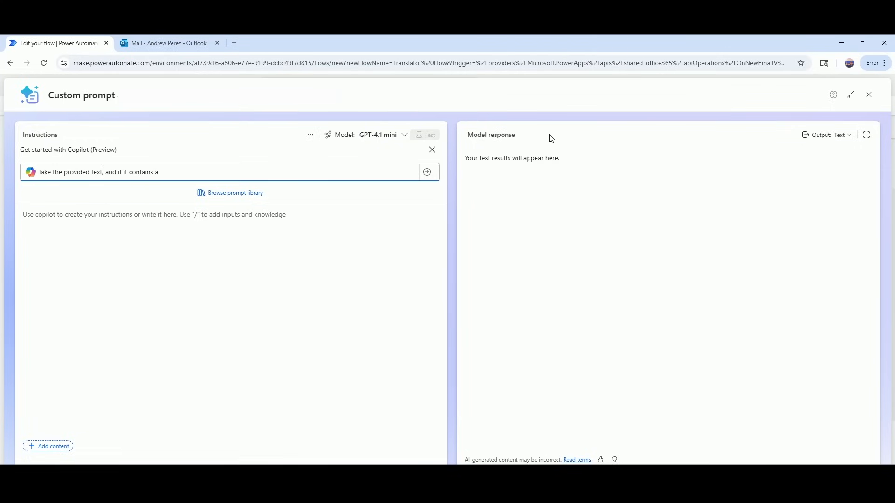
{"action": "type", "text": "ction items for me to perform, c"}
{"action": "key", "text": "BackSpace"}
{"action": "type", "text": "then create one"}
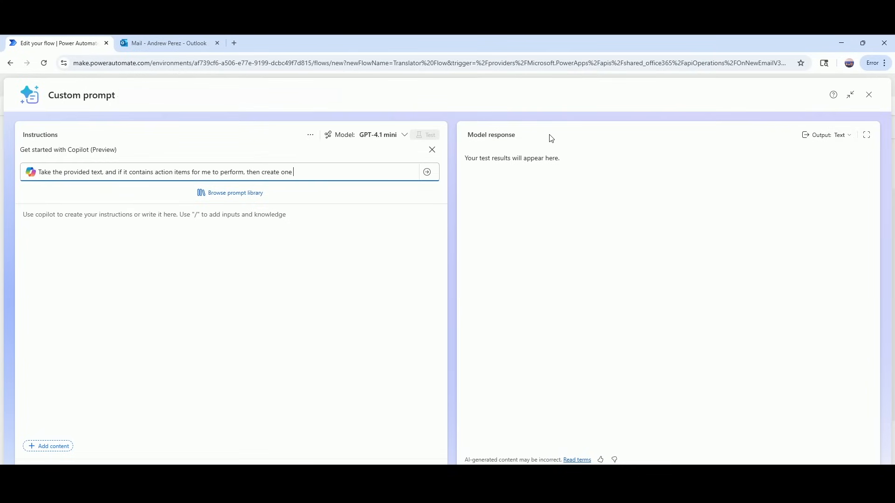
{"action": "type", "text": " sentence with these items listed out. If"}
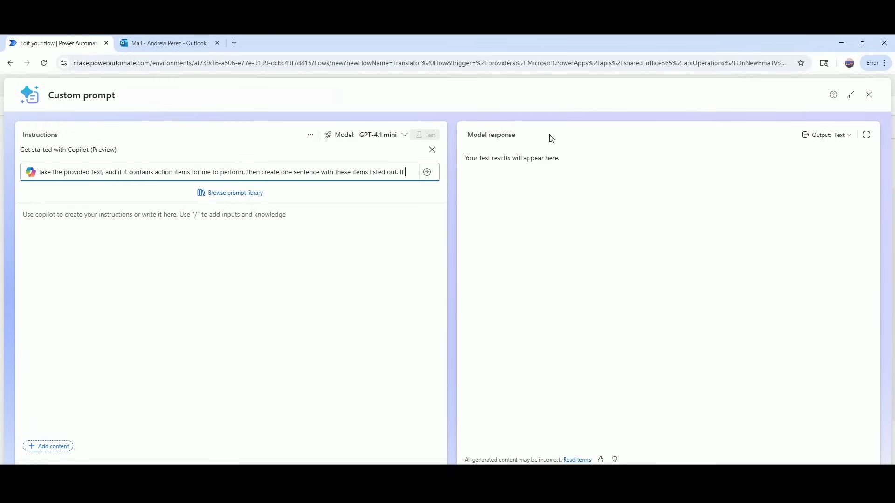
{"action": "type", "text": " noy"}
{"action": "type", "text": "t"}
{"action": "type", "text": ", then"}
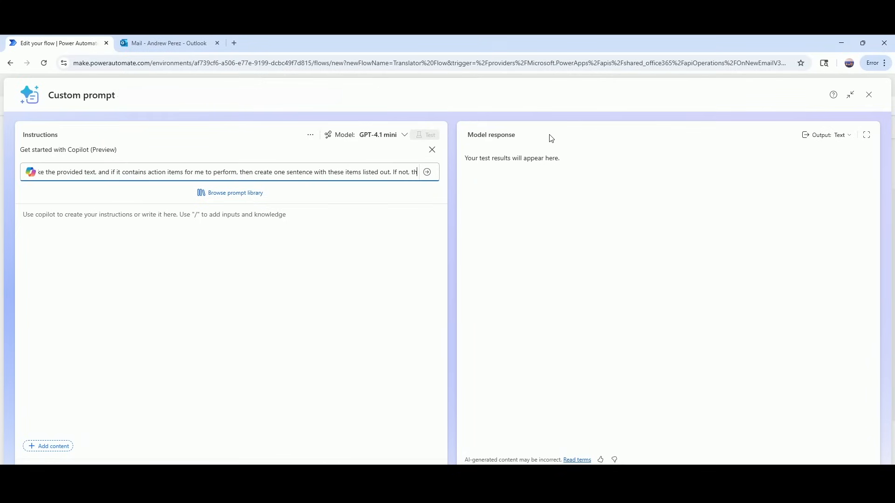
{"action": "type", "text": " crea"}
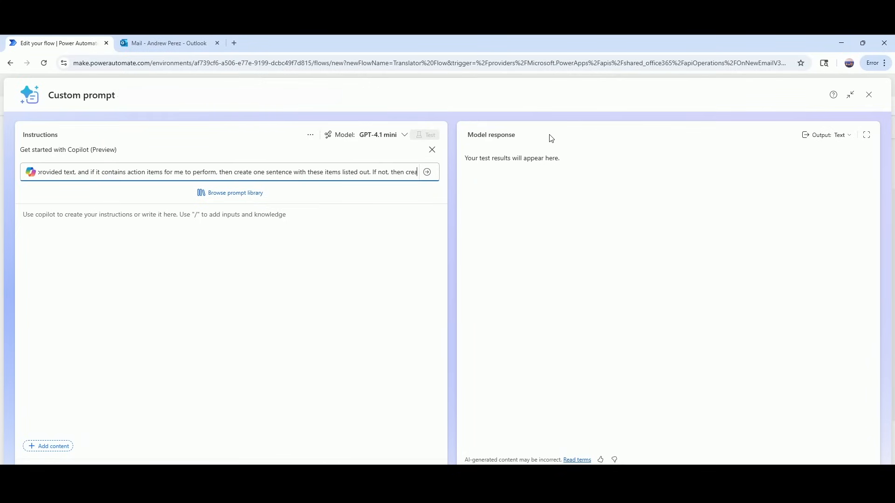
{"action": "key", "text": "BackSpace"}
{"action": "key", "text": "BackSpace"}
{"action": "key", "text": "BackSpace"}
{"action": "key", "text": "BackSpace"}
{"action": "key", "text": "BackSpace"}
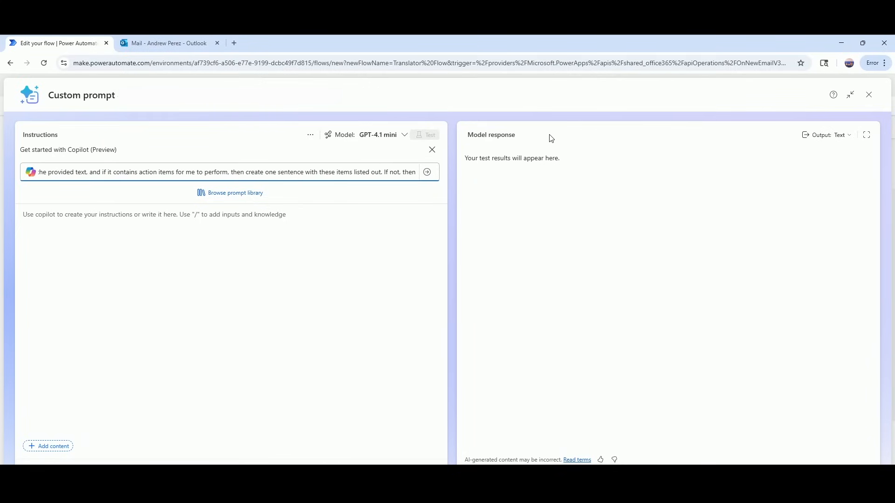
{"action": "type", "text": "cor"}
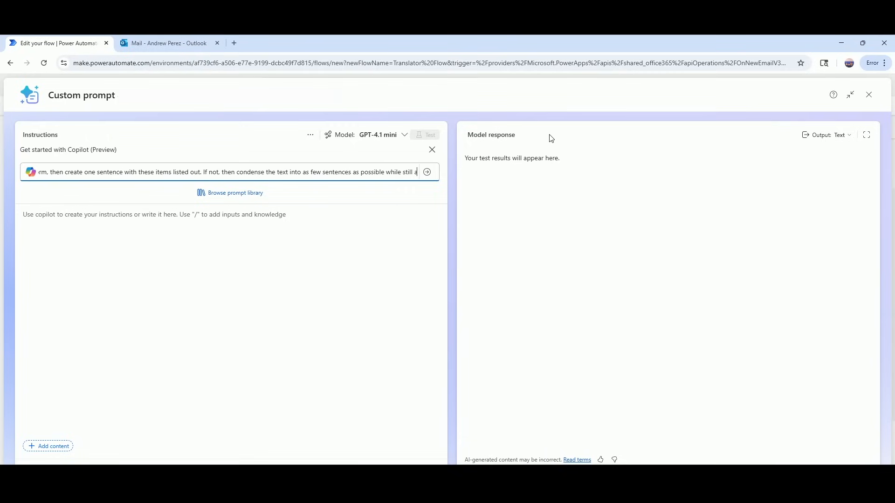
{"action": "type", "text": "d"}
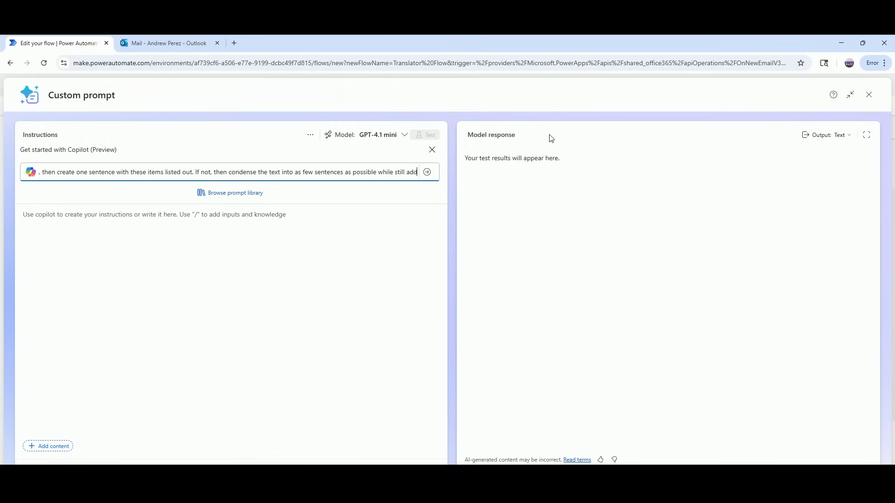
{"action": "type", "text": "ressing the"}
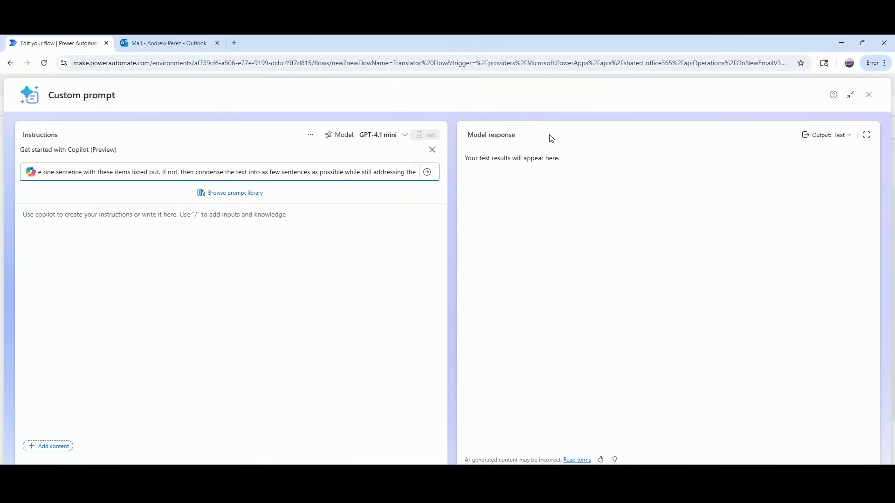
{"action": "type", "text": " main poin"}
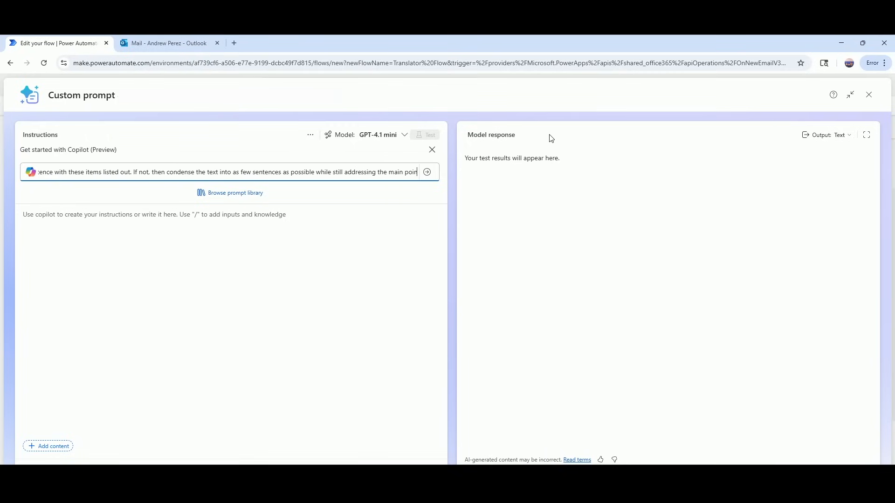
{"action": "type", "text": "t"}
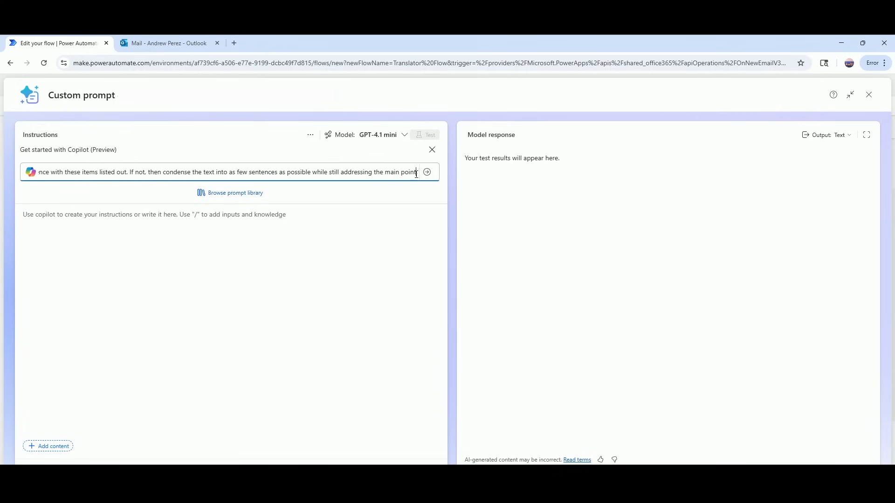
{"action": "type", "text": "s"}
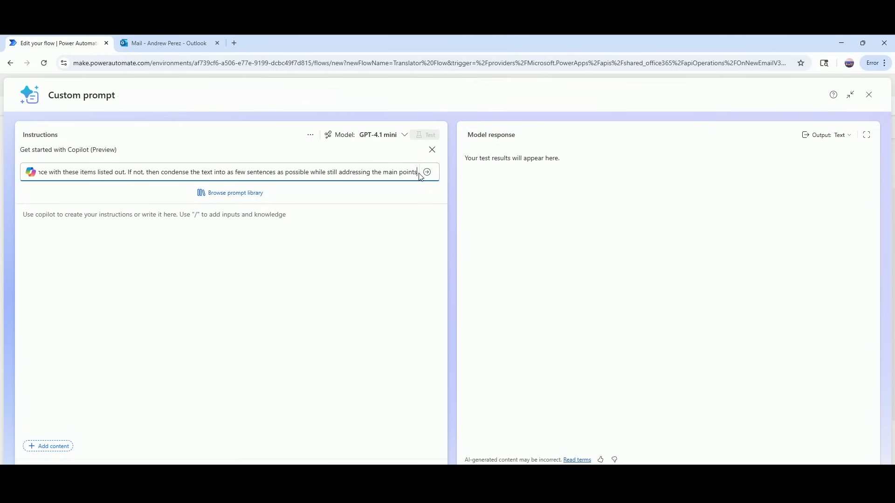
{"action": "mouse_move", "coordinate": [415, 173]}
{"action": "left_mouse_down"}
{"action": "mouse_move", "coordinate": [38, 172]}
{"action": "mouse_move", "coordinate": [414, 175]}
{"action": "left_mouse_up"}
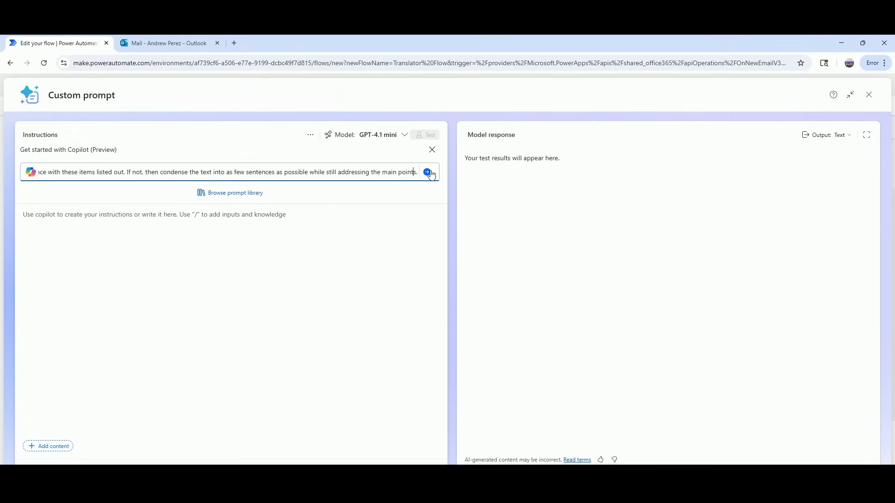
Accept Copilot's drafted instructions and open the Input Text variable's Sample data box.
{"action": "left_click", "coordinate": [427, 172]}
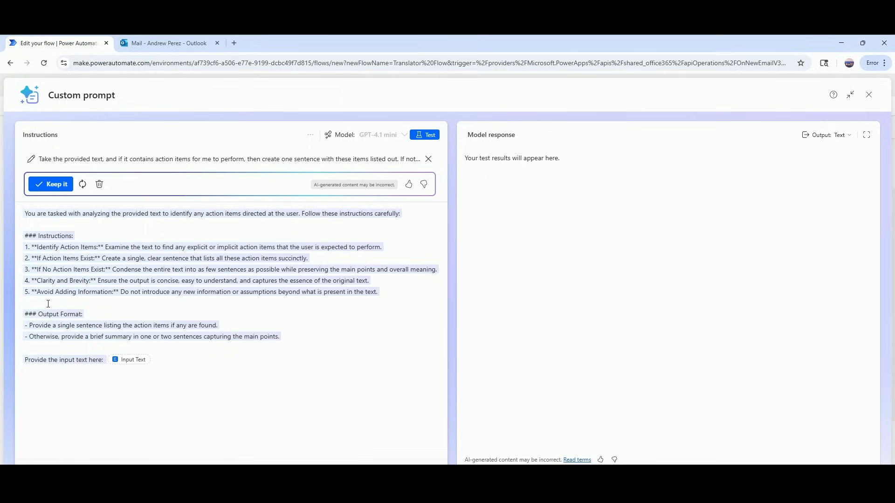
{"action": "left_click", "coordinate": [60, 184]}
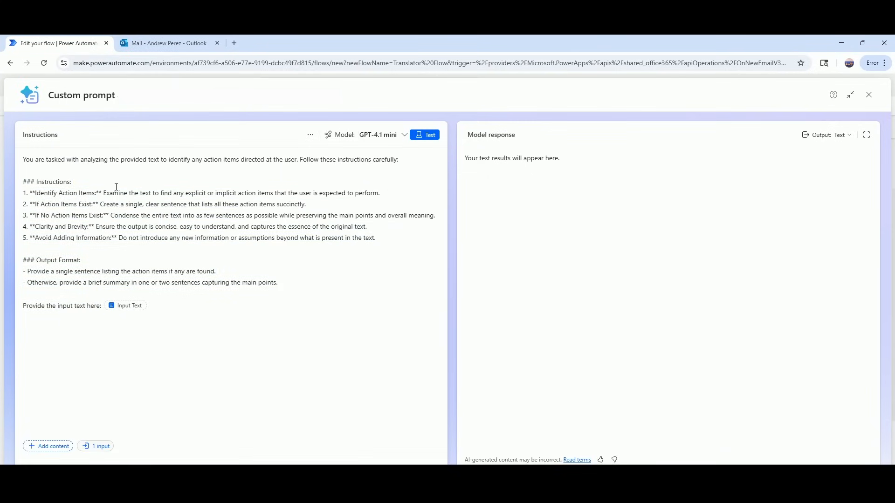
{"action": "left_click", "coordinate": [122, 306]}
{"action": "left_click", "coordinate": [162, 255]}
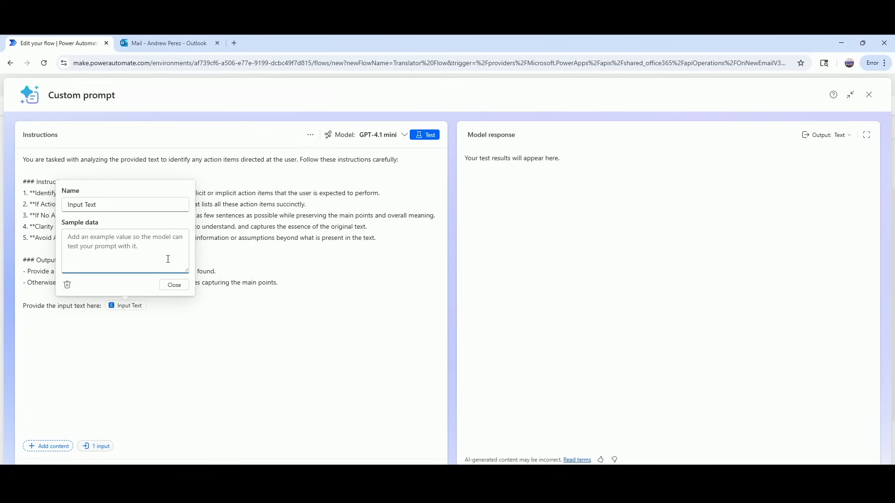
Enter sample text 'Hello! My day today was fantastic!…' about pigs flying and oceans drying up.
{"action": "type", "text": "Hello"}
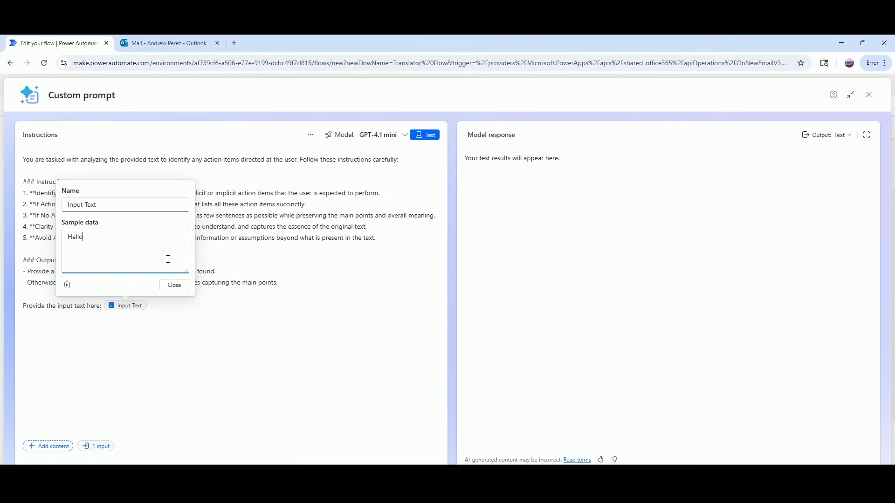
{"action": "type", "text": "! My day today was fantastic! You would have no idea the thinks"}
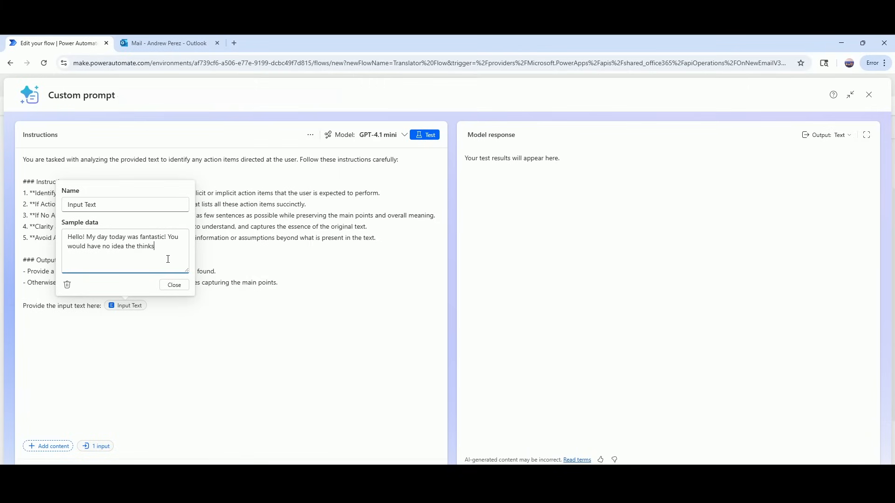
{"action": "key", "text": "BackSpace"}
{"action": "type", "text": "gs I went through! Pigs literally flew! The ocean dri"}
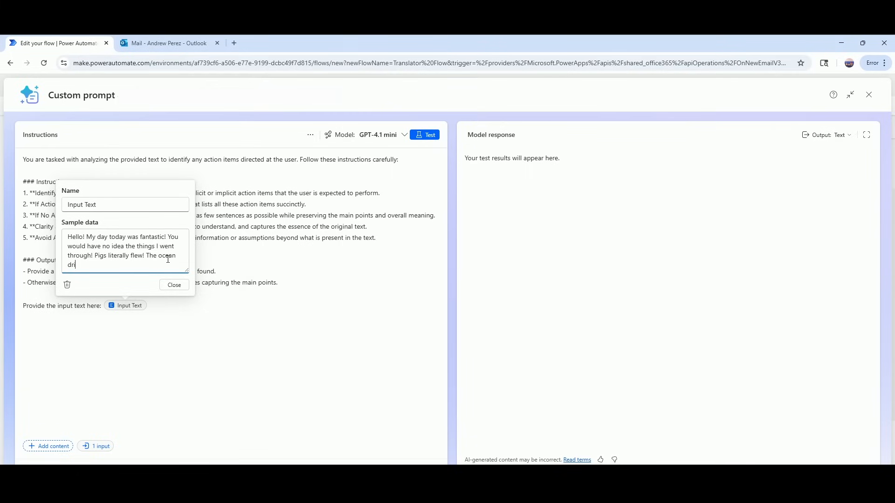
{"action": "type", "text": "ed up"}
{"action": "type", "text": "! Ma"}
{"action": "type", "text": "n, even"}
{"action": "type", "text": " c"}
{"action": "type", "text": "mountains "}
{"action": "type", "text": "were mov"}
{"action": "type", "text": "in"}
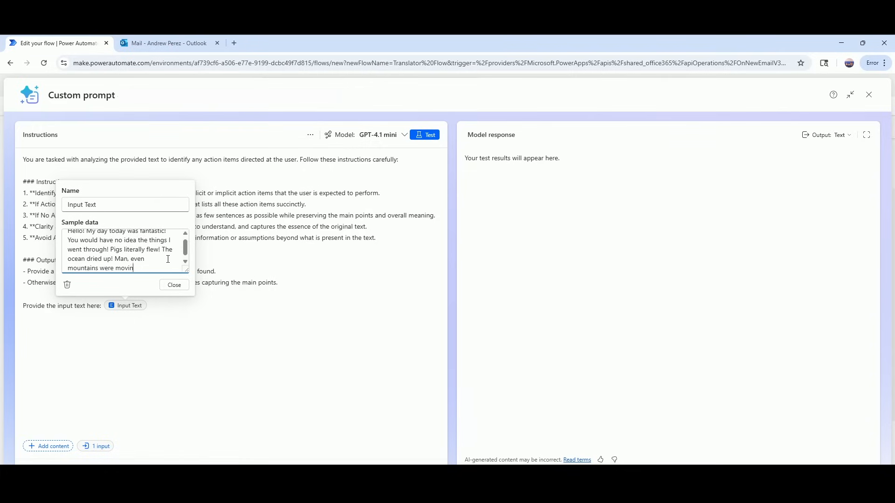
{"action": "type", "text": "hg! This was the coolest"}
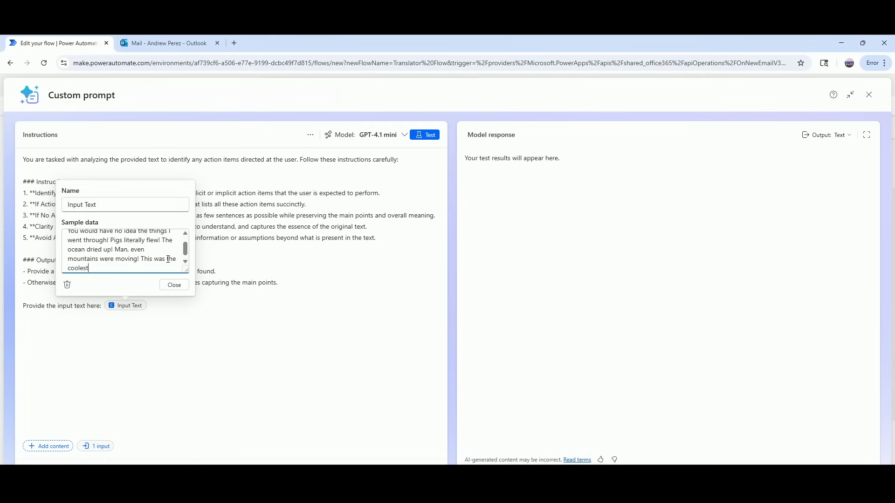
{"action": "type", "text": " day ever. Also, I'm terrified."}
Test the prompt on the sample; the response gives no action items, just a summary.
{"action": "left_click", "coordinate": [429, 137]}
{"action": "left_click", "coordinate": [427, 136]}
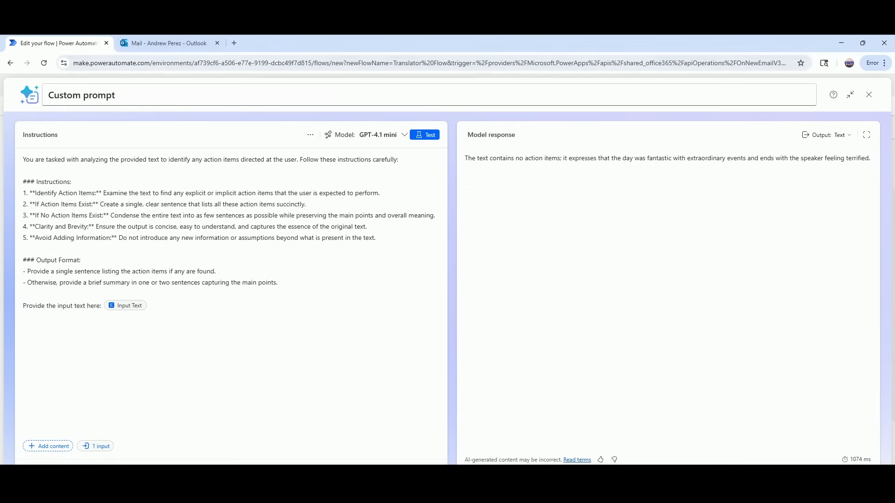
Rename the Custom prompt to 'Email Analysis' and save it.
{"action": "left_click", "coordinate": [212, 86]}
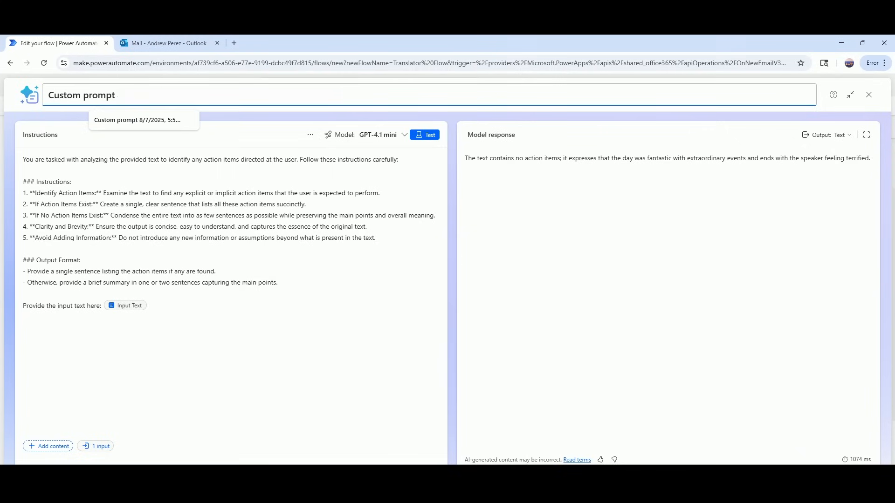
{"action": "key", "text": "BackSpace"}
{"action": "key", "text": "BackSpace"}
{"action": "key", "text": "BackSpace"}
{"action": "key", "text": "BackSpace"}
{"action": "key", "text": "BackSpace"}
{"action": "key", "text": "BackSpace"}
{"action": "key", "text": "BackSpace"}
{"action": "key", "text": "BackSpace"}
{"action": "key", "text": "BackSpace"}
{"action": "key", "text": "BackSpace"}
{"action": "key", "text": "BackSpace"}
{"action": "key", "text": "BackSpace"}
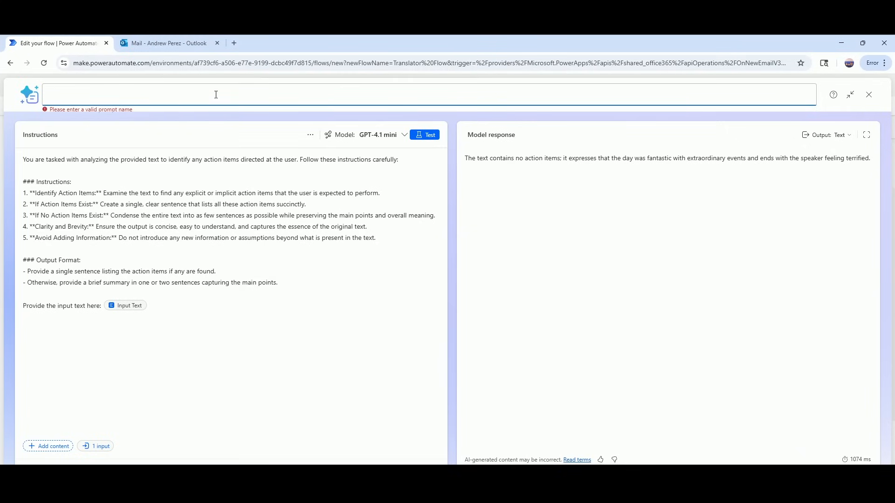
{"action": "type", "text": "Email An"}
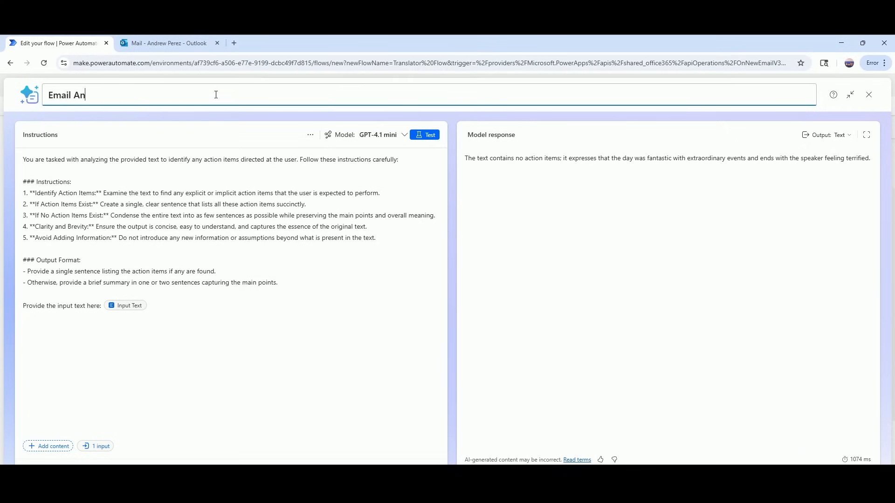
{"action": "type", "text": "alysis"}
{"action": "key", "text": "Return"}
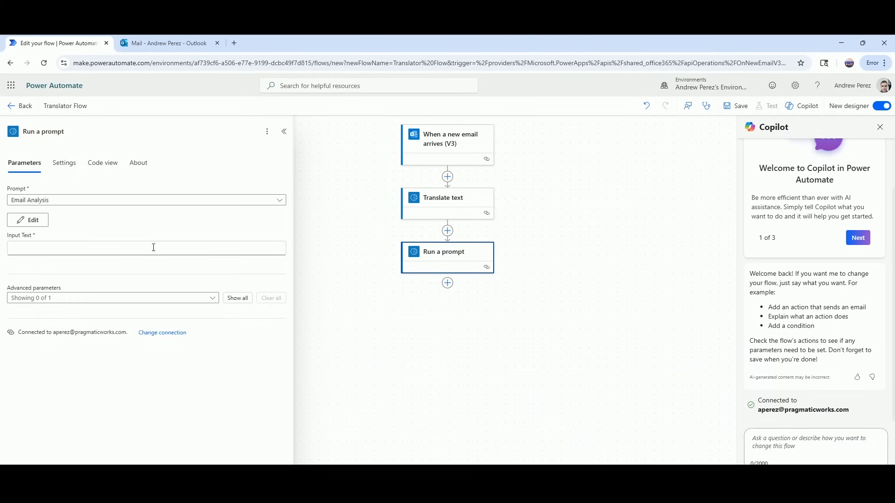
Set the prompt's Input Text to the Translate text step's Translated text output.
{"action": "left_click", "coordinate": [127, 252]}
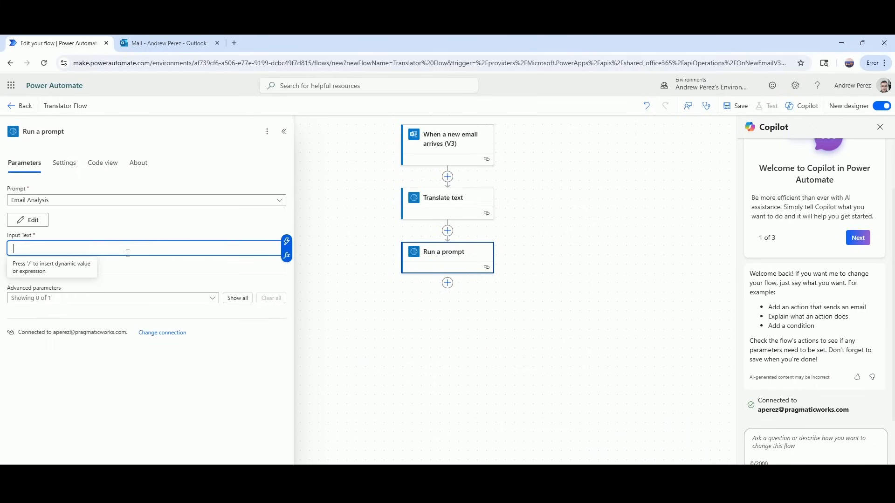
{"action": "left_click", "coordinate": [287, 243]}
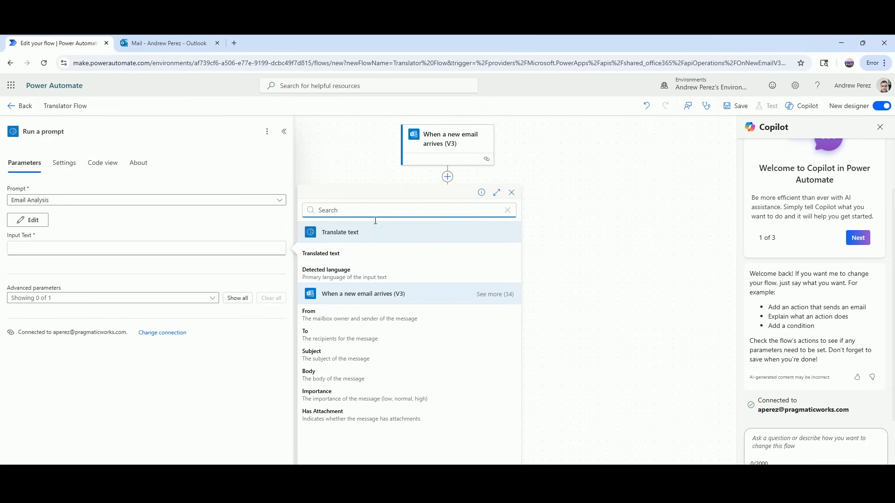
{"action": "left_click", "coordinate": [348, 253]}
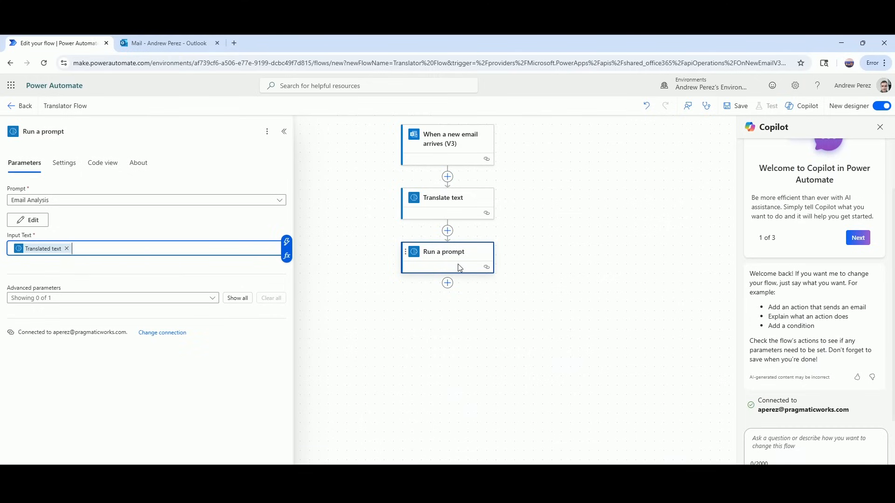
Add a Send an email (V2) action below Run a prompt.
{"action": "left_click", "coordinate": [447, 283]}
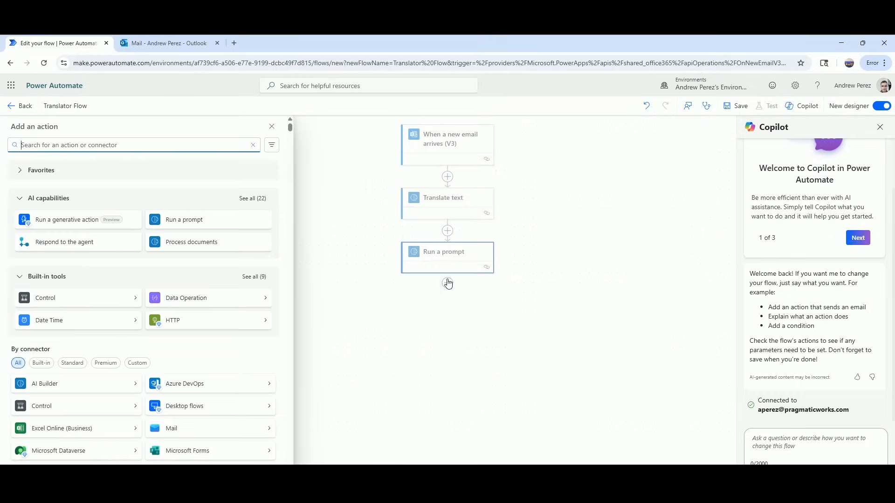
{"action": "type", "text": "send an e"}
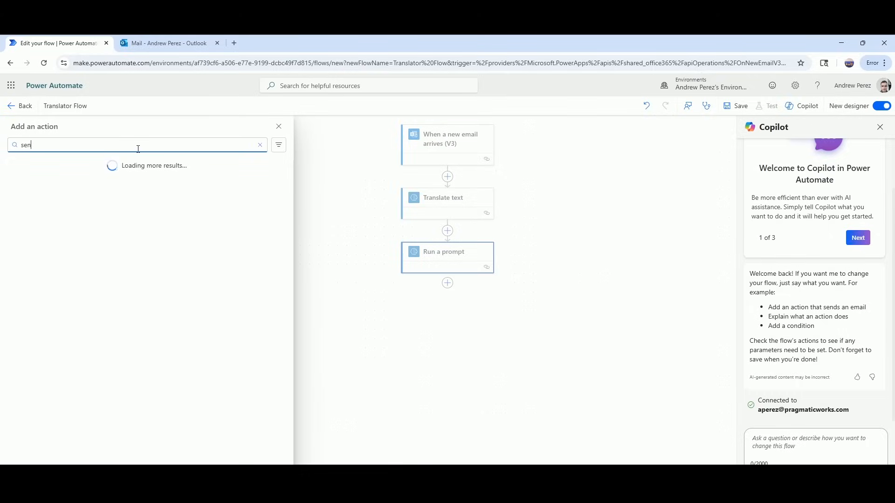
{"action": "type", "text": "l"}
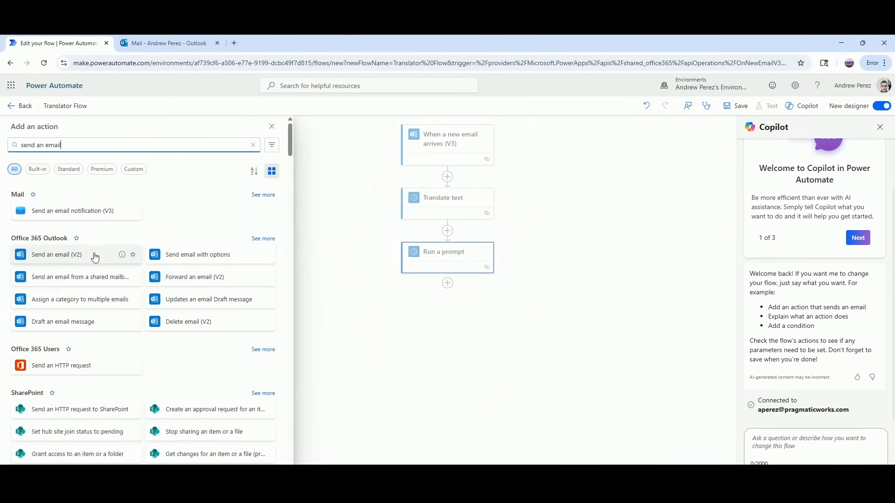
{"action": "left_click", "coordinate": [96, 259]}
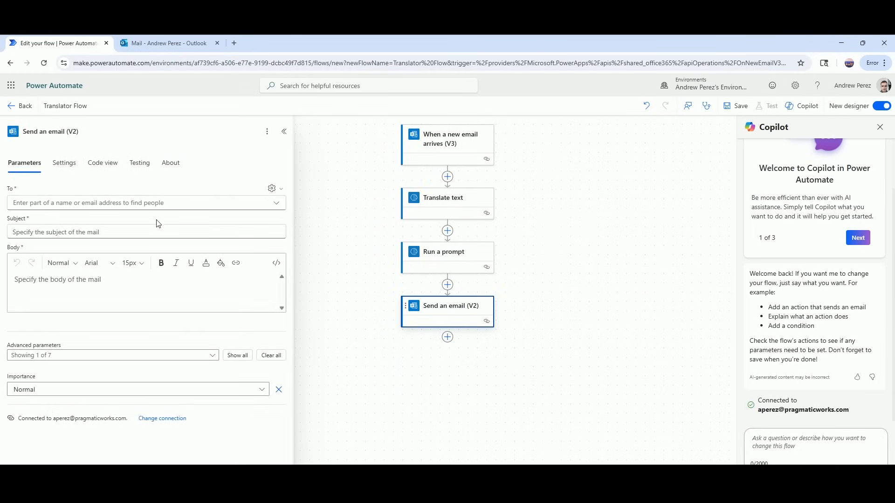
Address the email to your own account from the suggested people.
{"action": "left_click", "coordinate": [169, 202]}
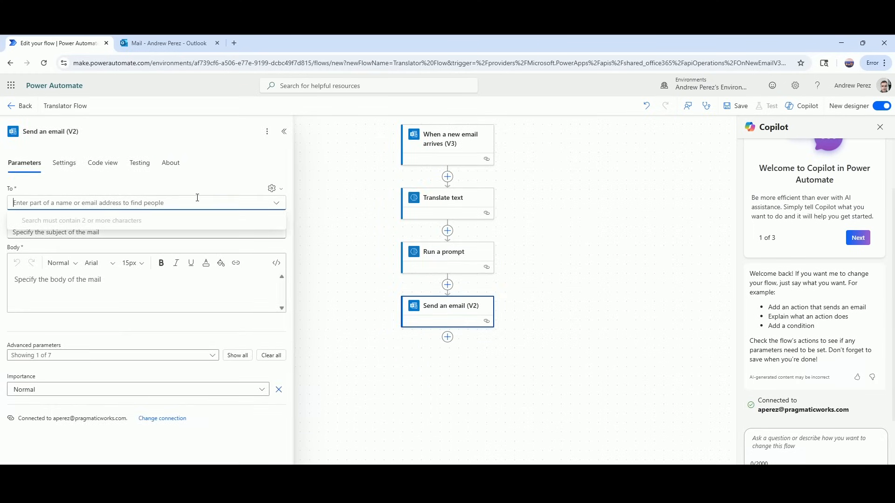
{"action": "type", "text": "apere"}
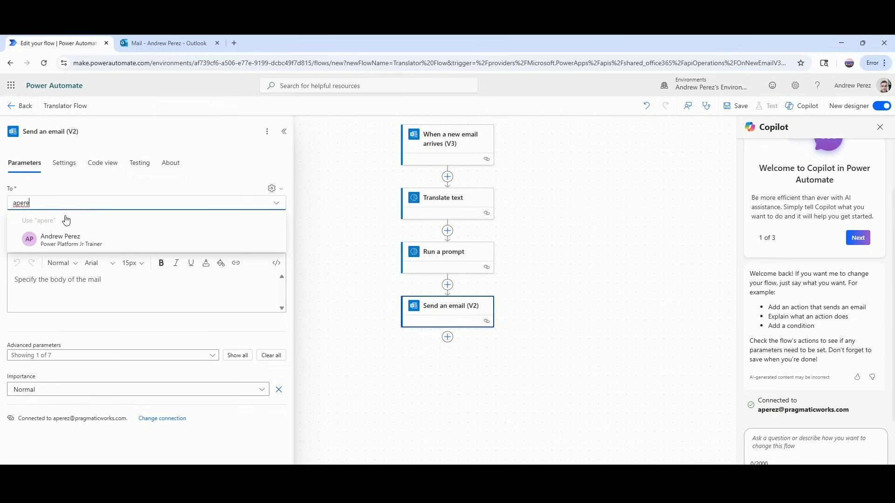
{"action": "left_click", "coordinate": [55, 237]}
{"action": "left_click", "coordinate": [56, 251]}
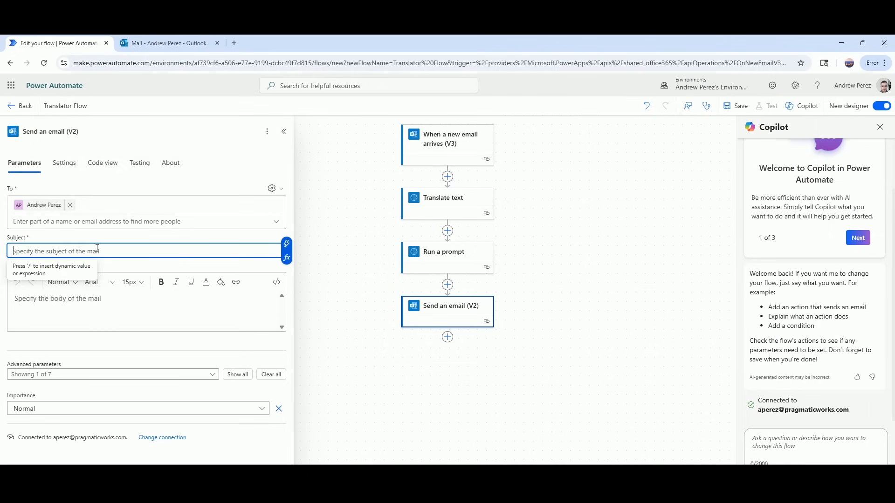
Set the subject to 'Email from' plus the sender's From value and 'Translated with Analysis'.
{"action": "type", "text": "Translate"}
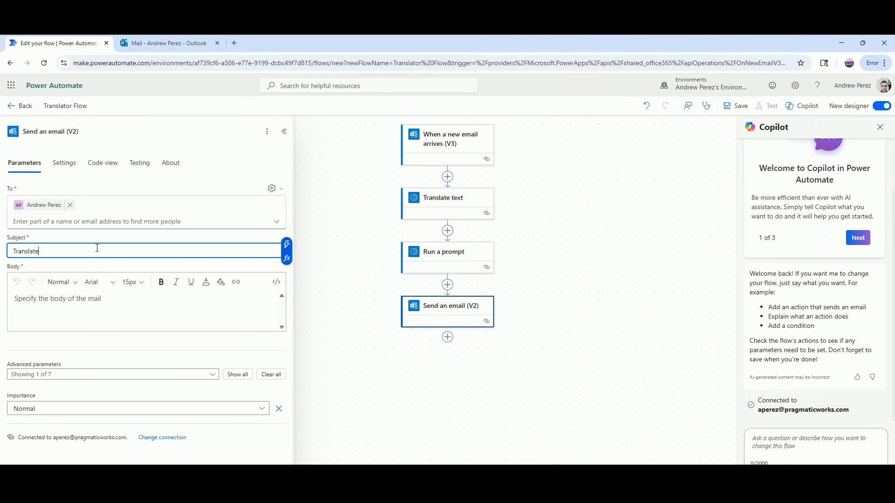
{"action": "type", "text": "d with Analysiss"}
{"action": "key", "text": "BackSpace"}
{"action": "left_click", "coordinate": [12, 254]}
{"action": "type", "text": "Email from"}
{"action": "left_click", "coordinate": [289, 242]}
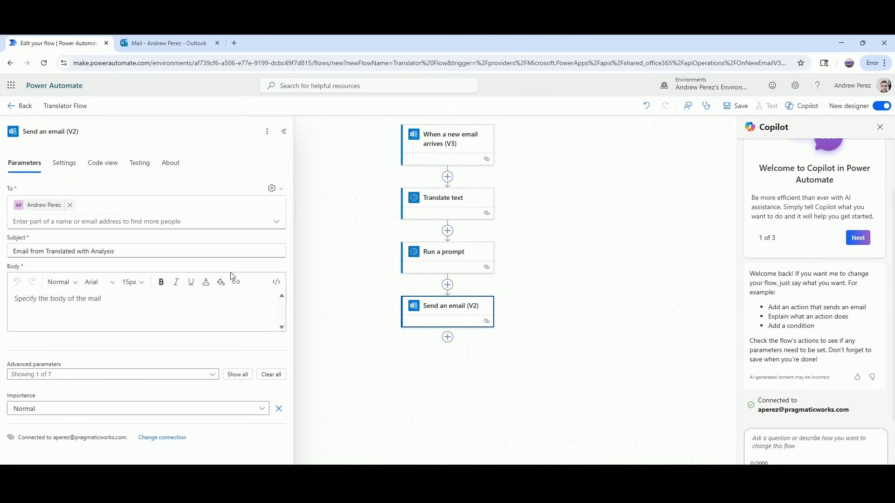
{"action": "left_click", "coordinate": [35, 255]}
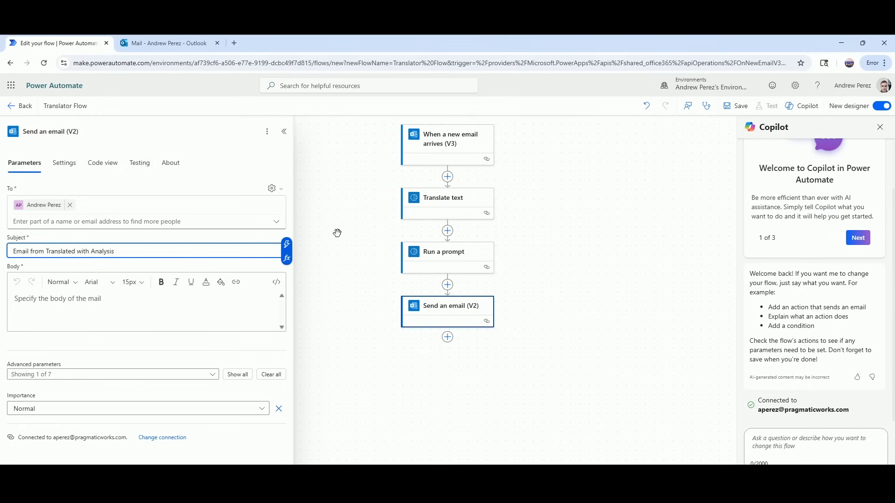
{"action": "left_click", "coordinate": [289, 248]}
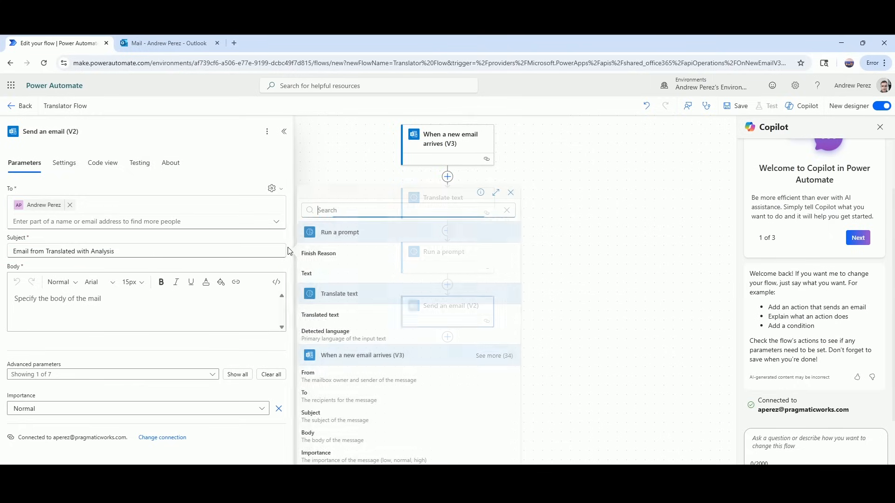
{"action": "left_click", "coordinate": [330, 382]}
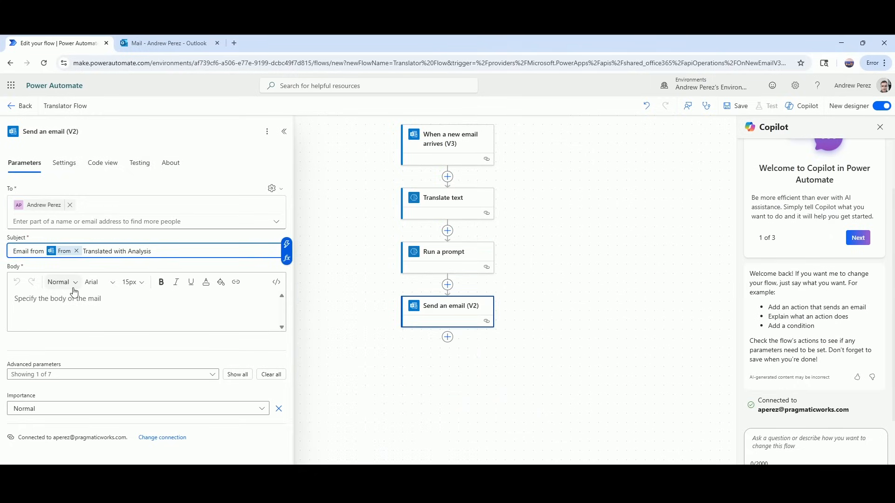
Start the body with a 'Summary' line containing the Run a prompt Text output.
{"action": "left_click", "coordinate": [126, 299]}
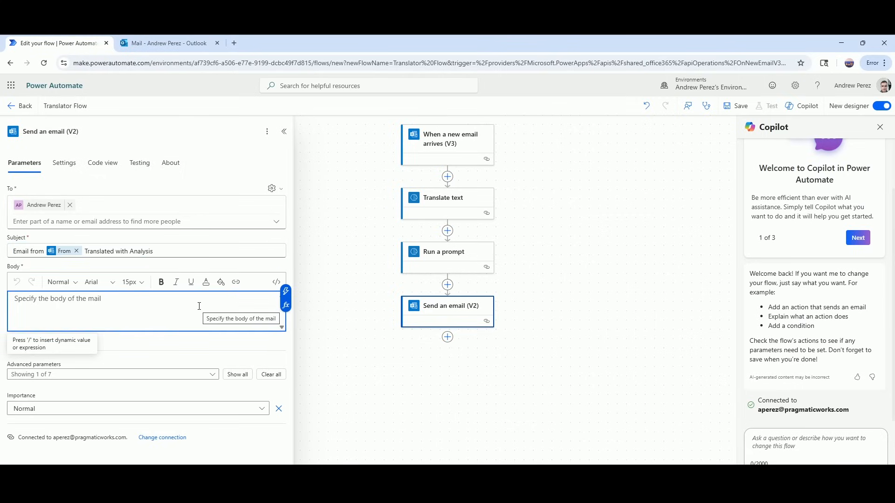
{"action": "type", "text": "Tra"}
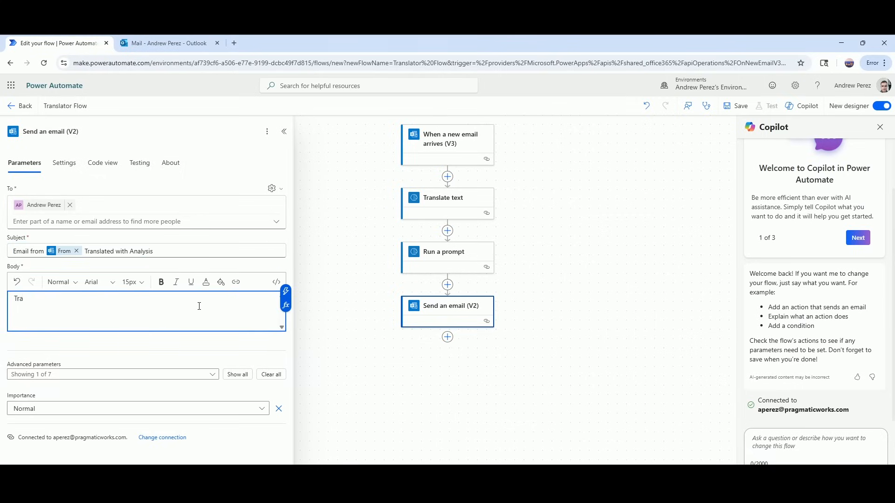
{"action": "type", "text": "sa"}
{"action": "type", "text": "lation"}
{"action": "type", "text": ":"}
{"action": "left_click", "coordinate": [285, 291]}
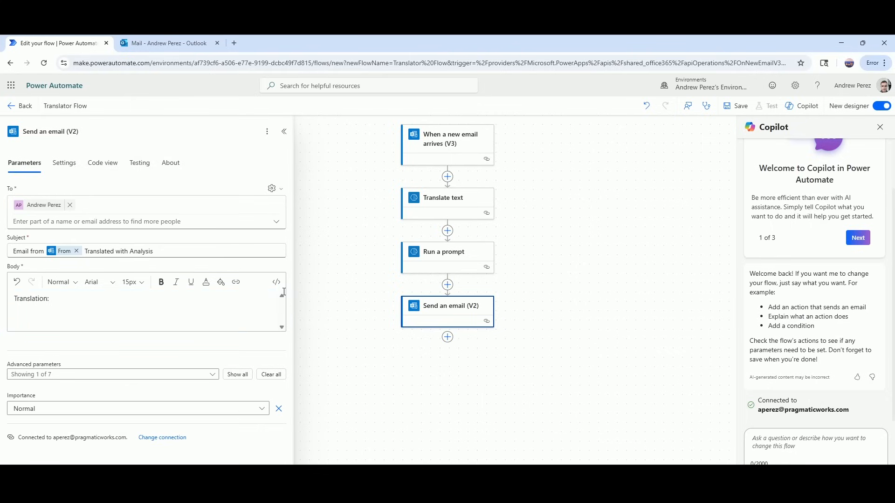
{"action": "left_click", "coordinate": [170, 306]}
{"action": "key", "text": "BackSpace"}
{"action": "key", "text": "BackSpace"}
{"action": "key", "text": "BackSpace"}
{"action": "key", "text": "BackSpace"}
{"action": "key", "text": "BackSpace"}
{"action": "key", "text": "BackSpace"}
{"action": "key", "text": "BackSpace"}
{"action": "key", "text": "BackSpace"}
{"action": "key", "text": "BackSpace"}
{"action": "key", "text": "BackSpace"}
{"action": "key", "text": "BackSpace"}
{"action": "key", "text": "BackSpace"}
{"action": "key", "text": "BackSpace"}
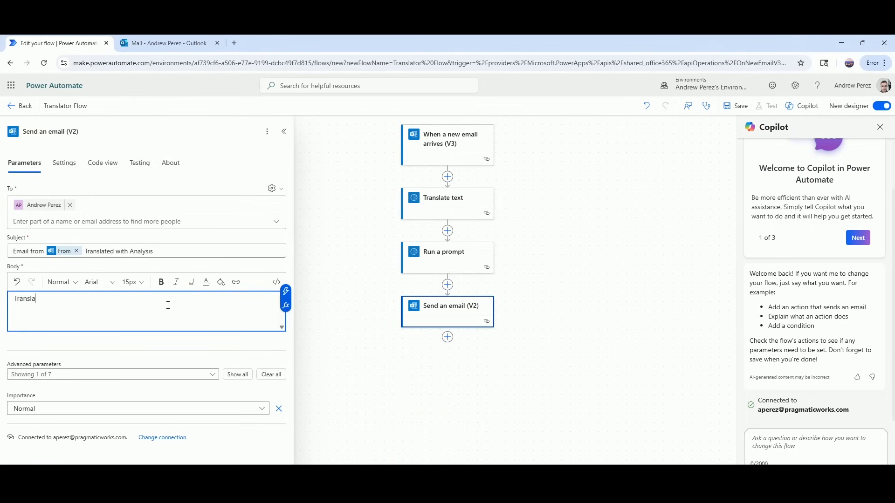
{"action": "type", "text": "Summaru"}
{"action": "key", "text": "BackSpace"}
{"action": "type", "text": "y:"}
{"action": "left_click", "coordinate": [285, 292]}
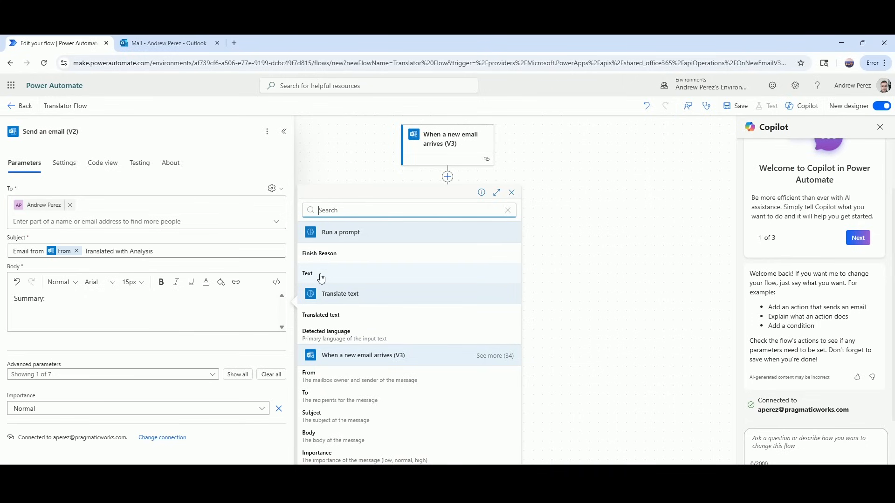
{"action": "left_click", "coordinate": [320, 278]}
Add a 'Translation' line with the Translated text, then save the flow.
{"action": "key", "text": "Return"}
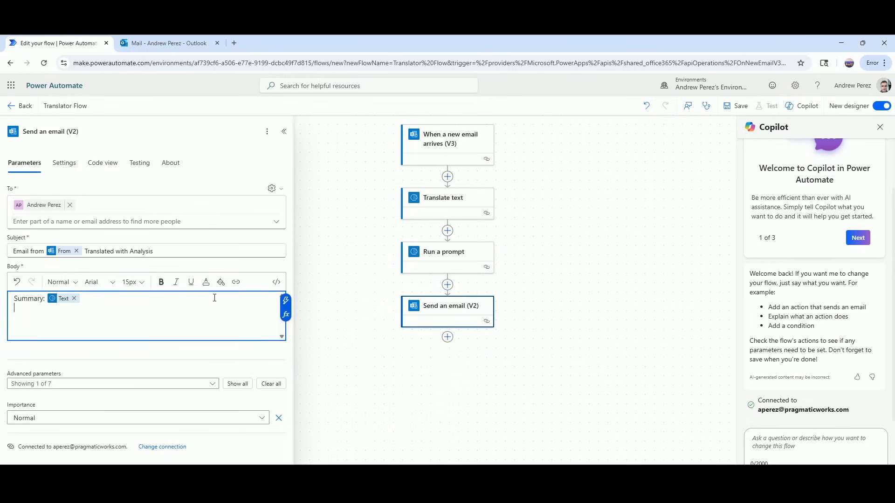
{"action": "type", "text": "Translation:"}
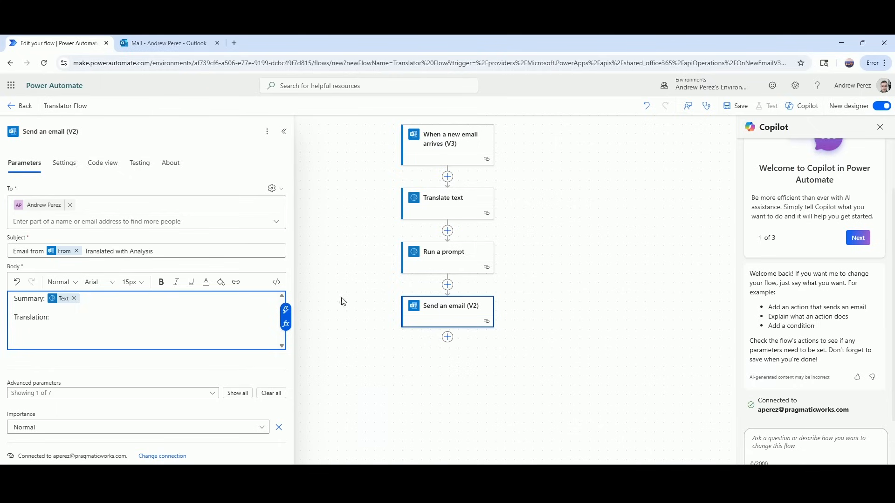
{"action": "left_click", "coordinate": [286, 310]}
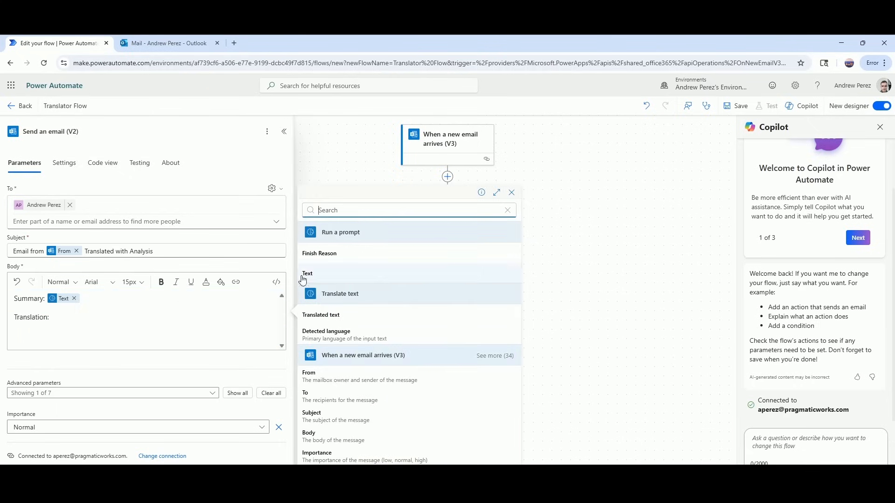
{"action": "left_click", "coordinate": [322, 315]}
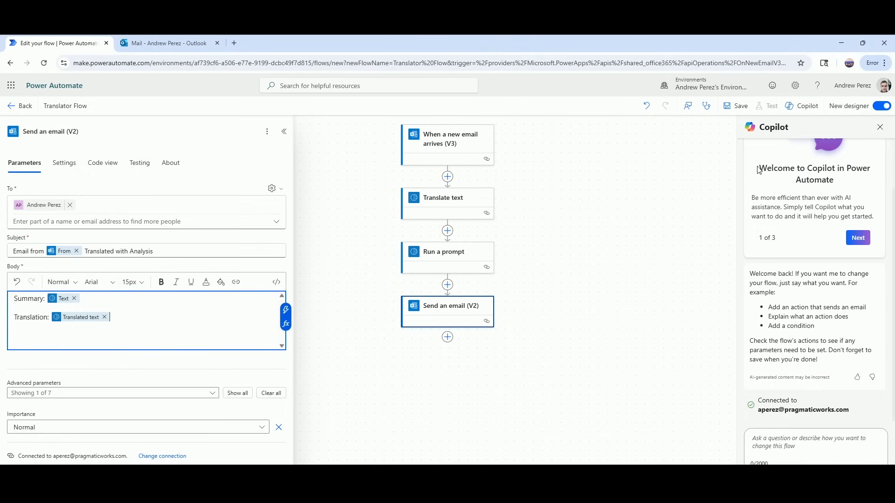
{"action": "left_click", "coordinate": [735, 106]}
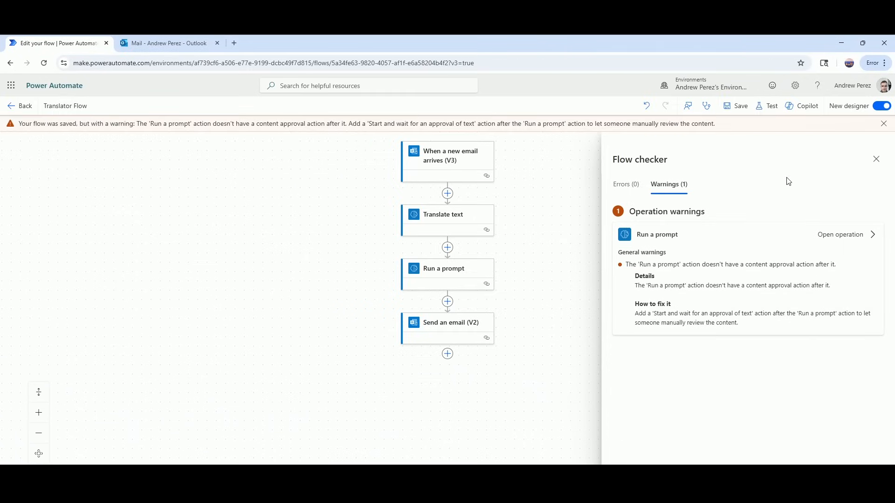
Dismiss the warning, start a manual test of Translator Flow, and go to Outlook.
{"action": "left_click", "coordinate": [884, 124]}
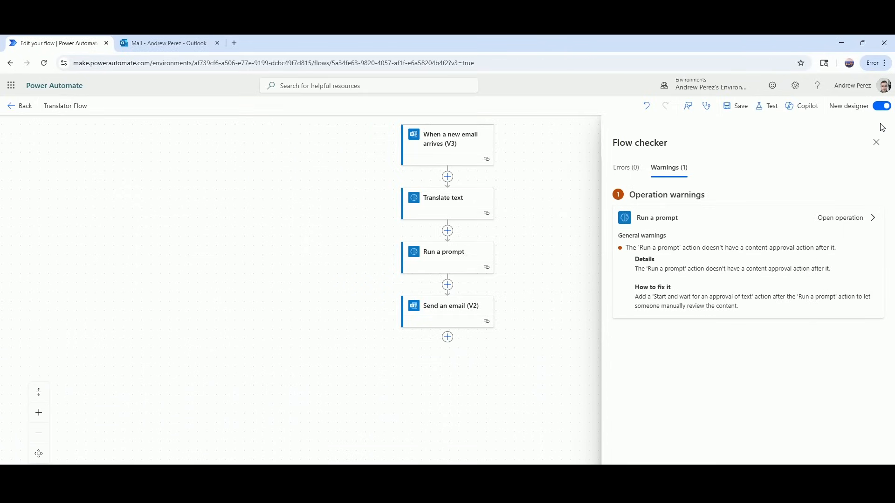
{"action": "left_click", "coordinate": [761, 108]}
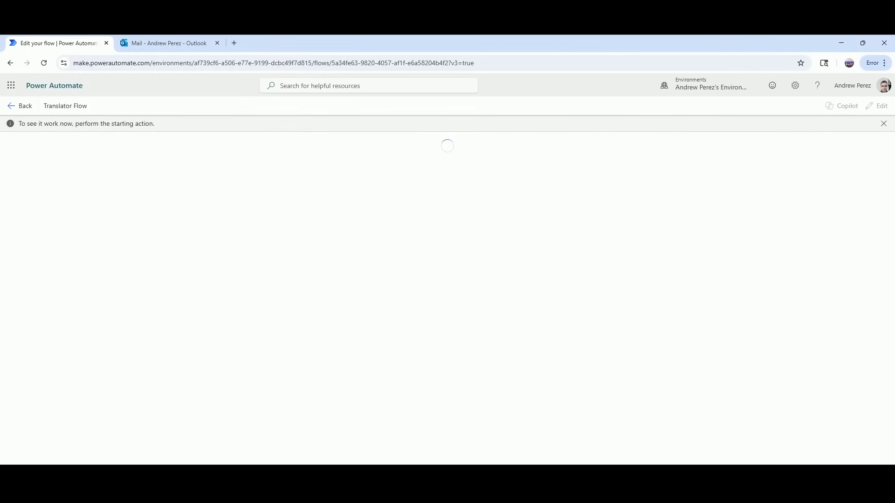
{"action": "mouse_move", "coordinate": [562, 484]}
{"action": "mouse_move", "coordinate": [603, 484]}
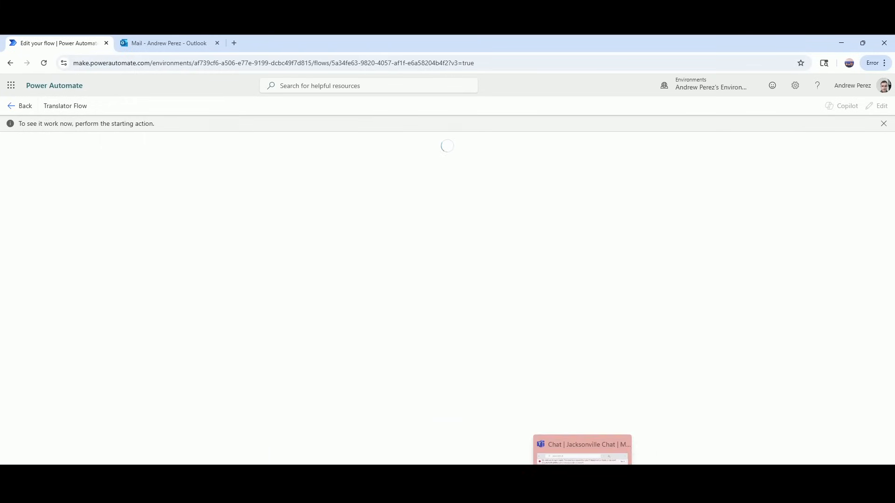
{"action": "left_click", "coordinate": [185, 42]}
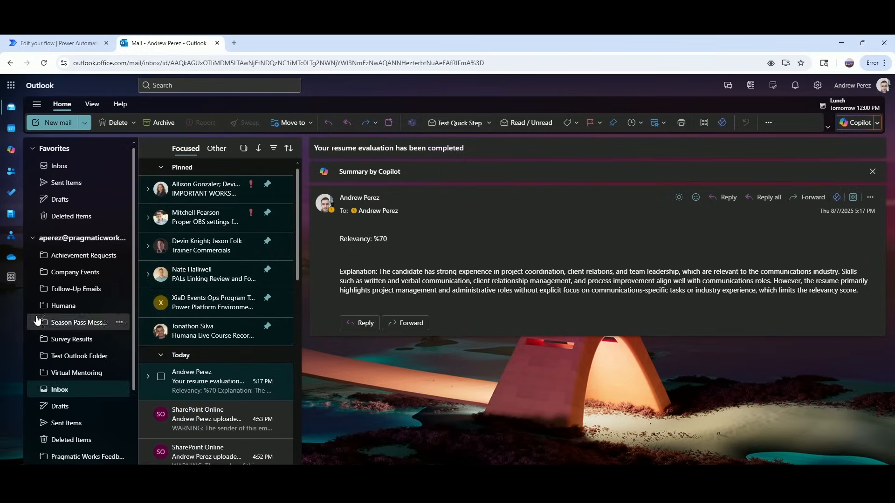
Start a new email to yourself with the subject 'Test Power Automate'.
{"action": "left_click", "coordinate": [59, 123]}
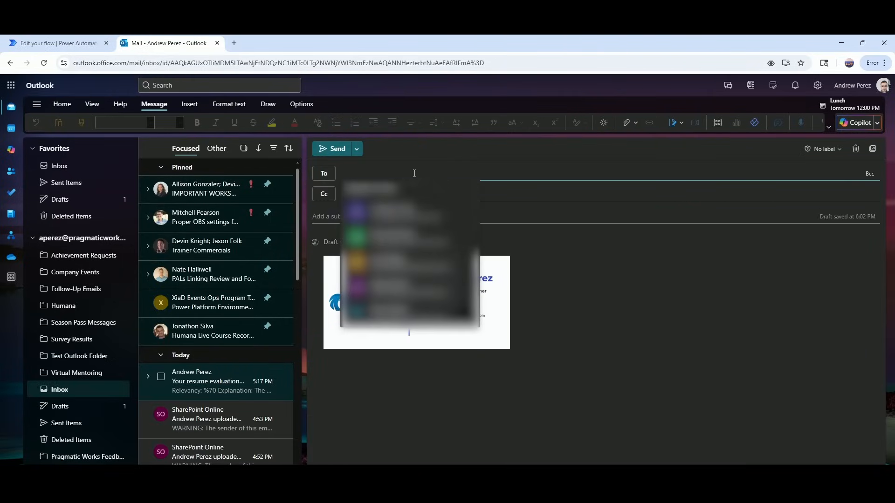
{"action": "type", "text": "andrew"}
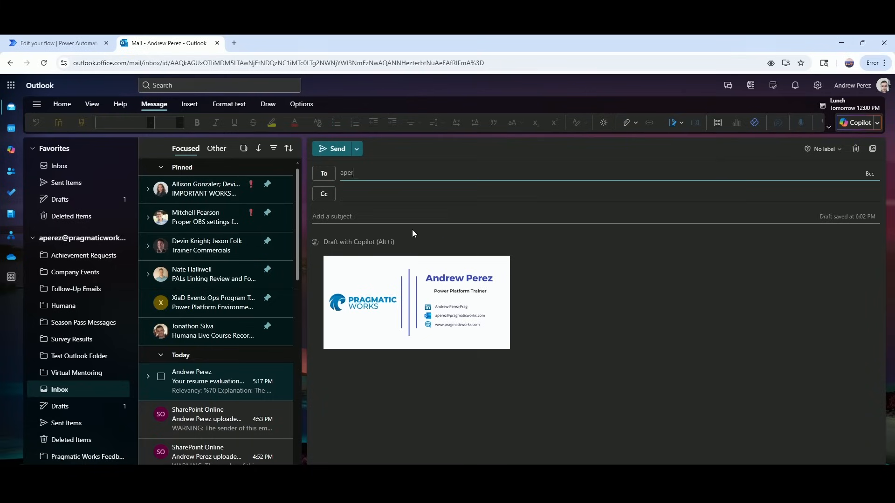
{"action": "left_click", "coordinate": [423, 184]}
{"action": "left_click", "coordinate": [398, 222]}
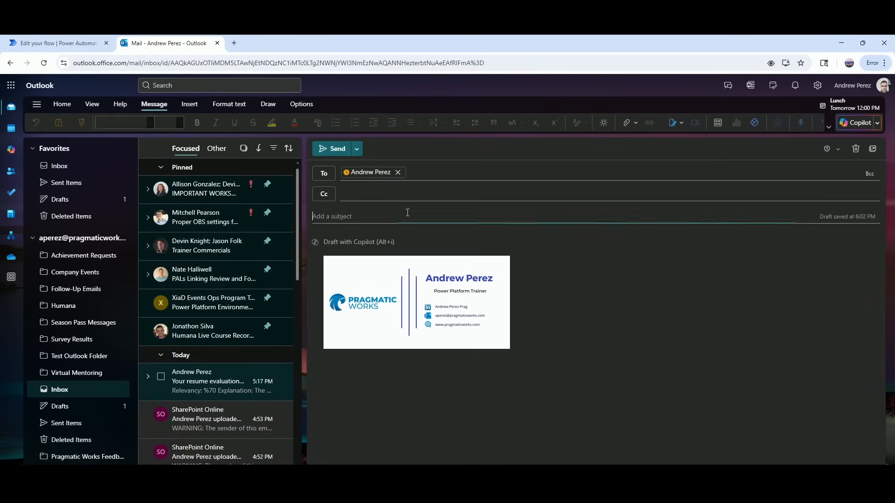
{"action": "type", "text": "Test P"}
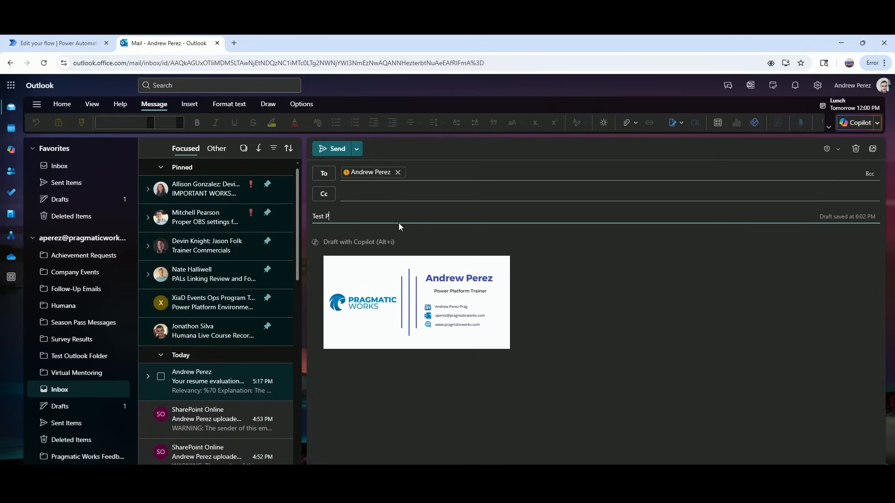
{"action": "type", "text": "ower Automate Flow"}
{"action": "left_click", "coordinate": [393, 240]}
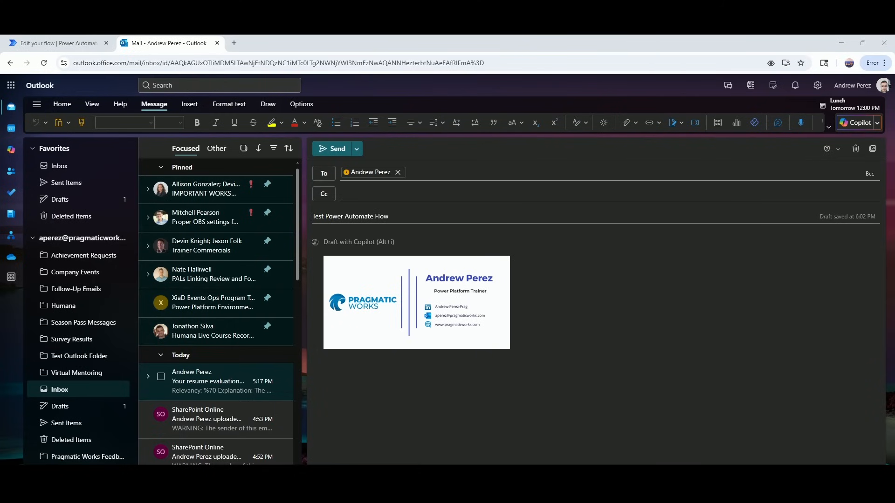
Paste the Spanish message from Notepad into the body, delete the signature, and send.
{"action": "key", "text": "alt+Tab"}
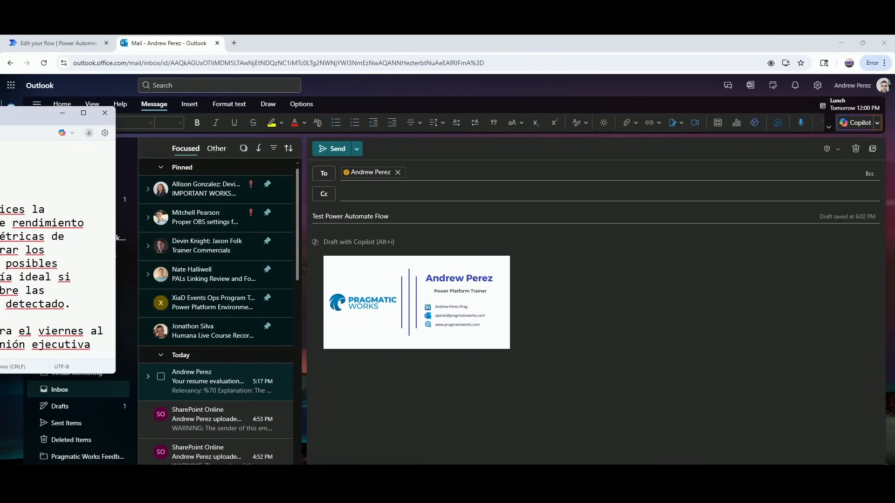
{"action": "left_click_drag", "start_coordinate": [0, 117], "coordinate": [718, 137]}
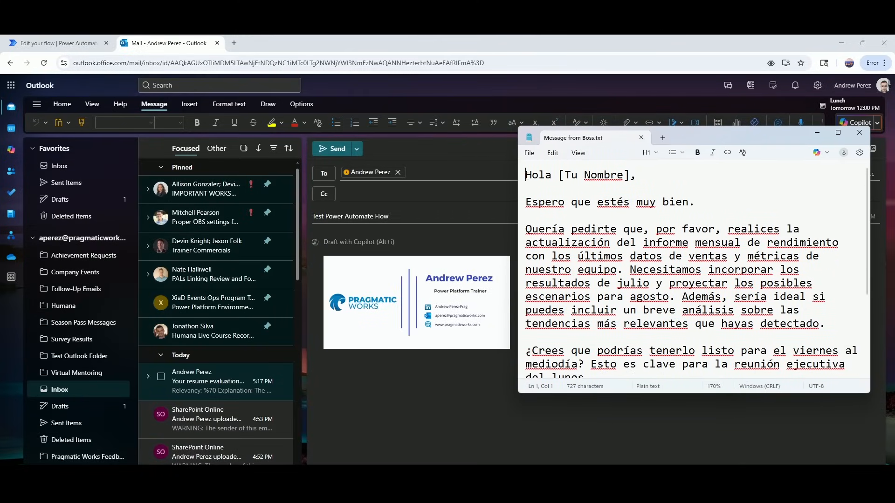
{"action": "left_click_drag", "start_coordinate": [525, 176], "coordinate": [714, 416]}
{"action": "key", "text": "ctrl+c"}
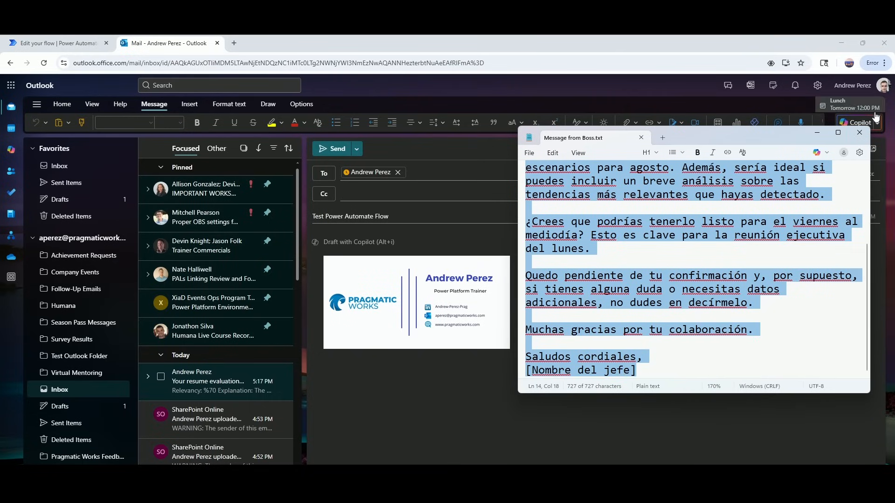
{"action": "left_click", "coordinate": [860, 134]}
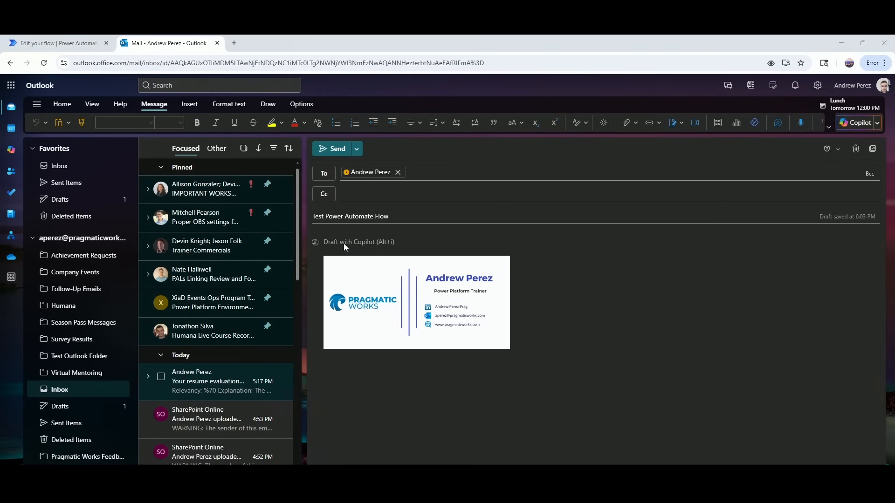
{"action": "key", "text": "ctrl+v"}
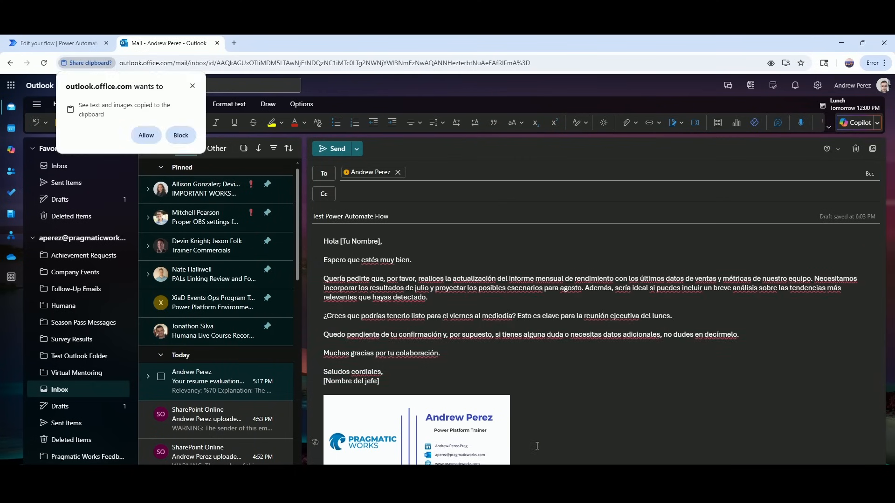
{"action": "left_click", "coordinate": [537, 446]}
{"action": "key", "text": "BackSpace"}
{"action": "key", "text": "BackSpace"}
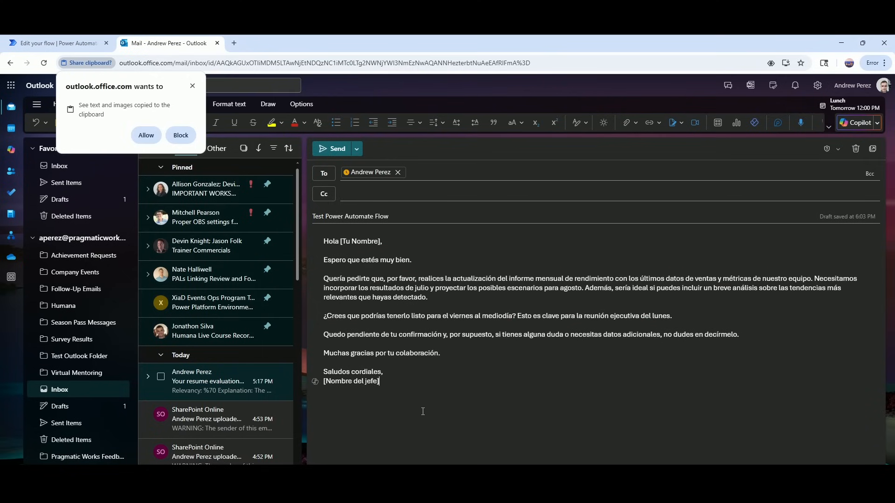
{"action": "left_click", "coordinate": [335, 150]}
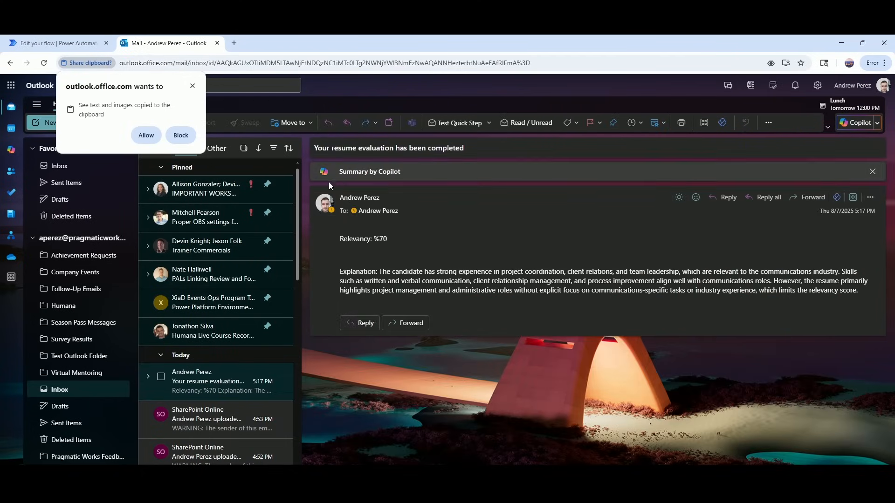
{"action": "left_click", "coordinate": [192, 86]}
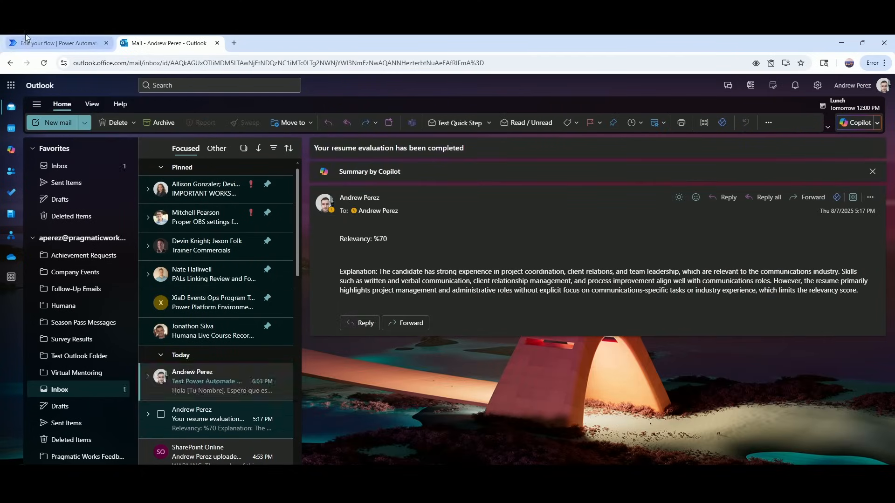
Confirm in the run view that every Translator Flow step shows a green success check.
{"action": "left_click", "coordinate": [56, 43]}
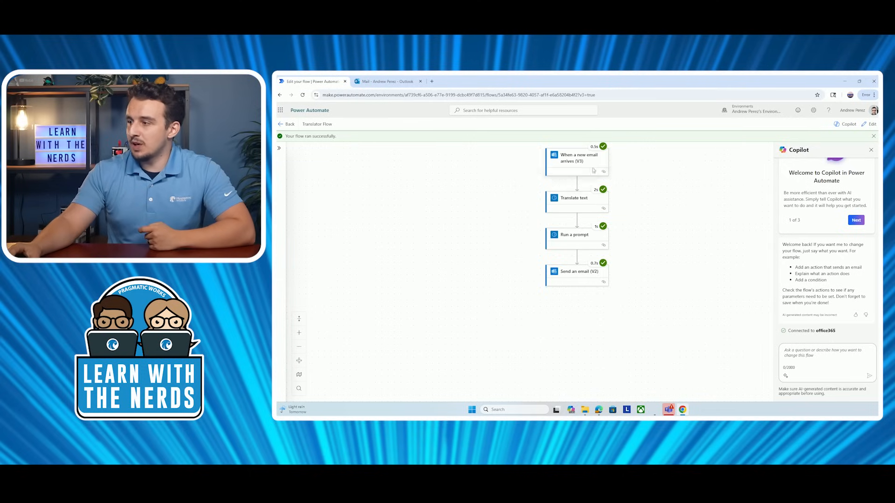
{"action": "mouse_move", "coordinate": [602, 227]}
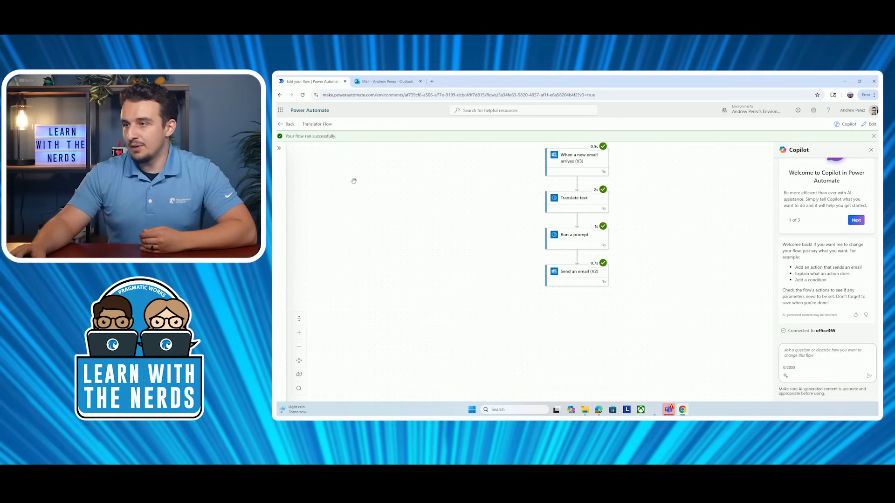
{"action": "left_click", "coordinate": [387, 81]}
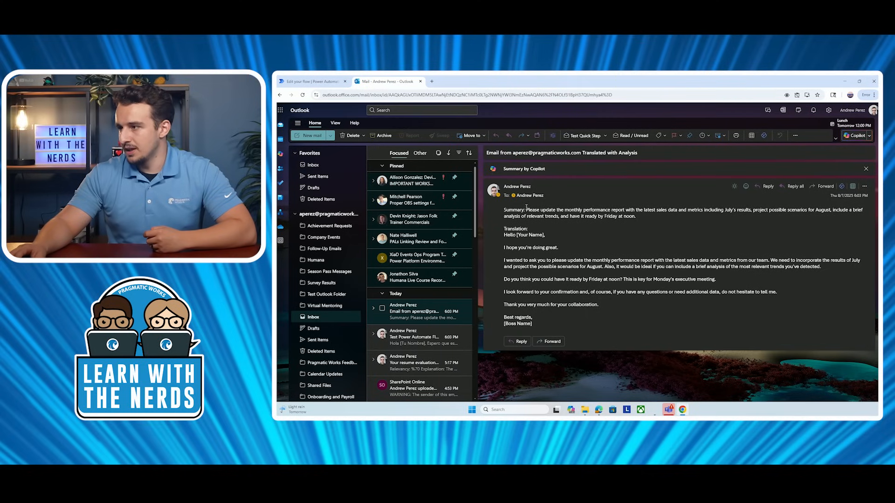
Highlight parts of the reply's summary, including the July results and August line.
{"action": "left_click_drag", "start_coordinate": [526, 211], "coordinate": [827, 219]}
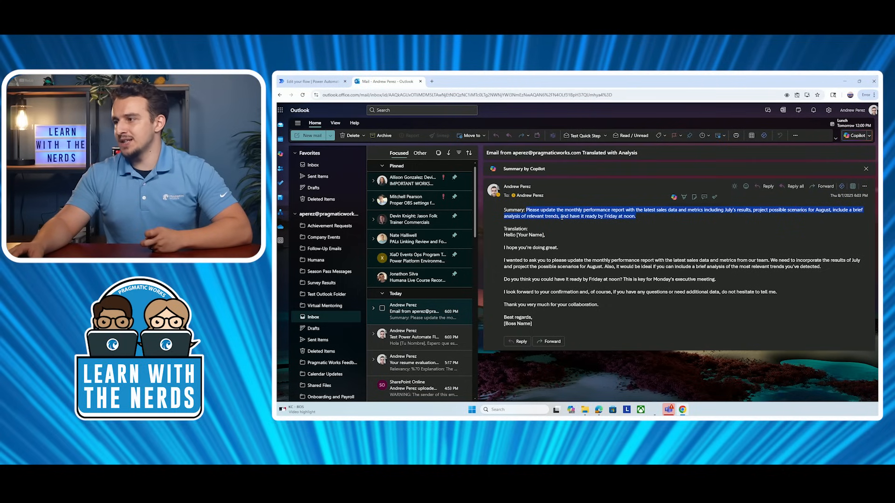
{"action": "left_click", "coordinate": [562, 217]}
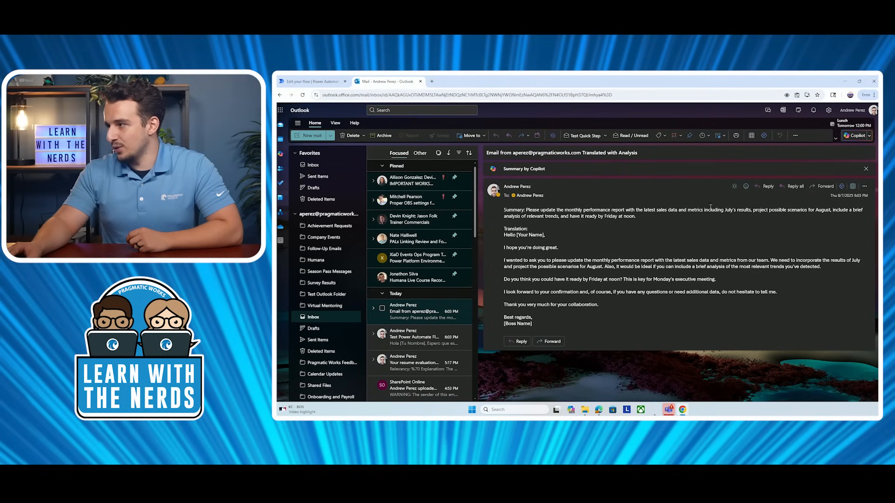
{"action": "left_click_drag", "start_coordinate": [701, 208], "coordinate": [831, 210]}
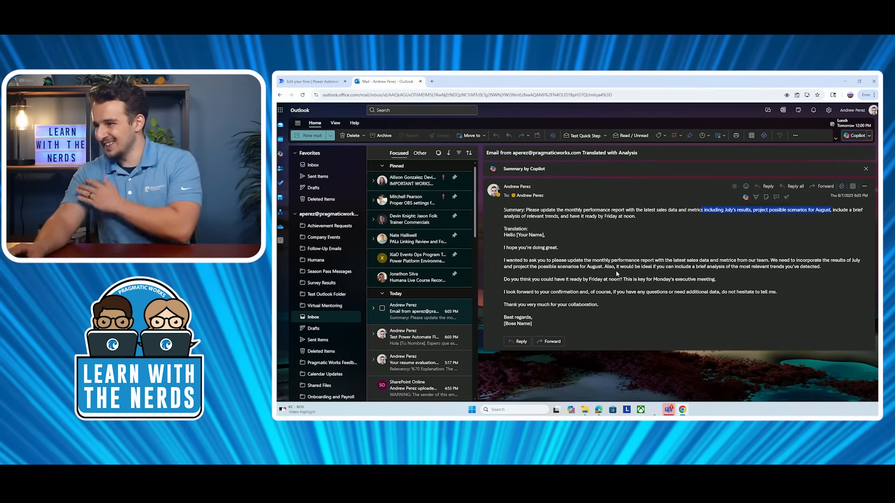